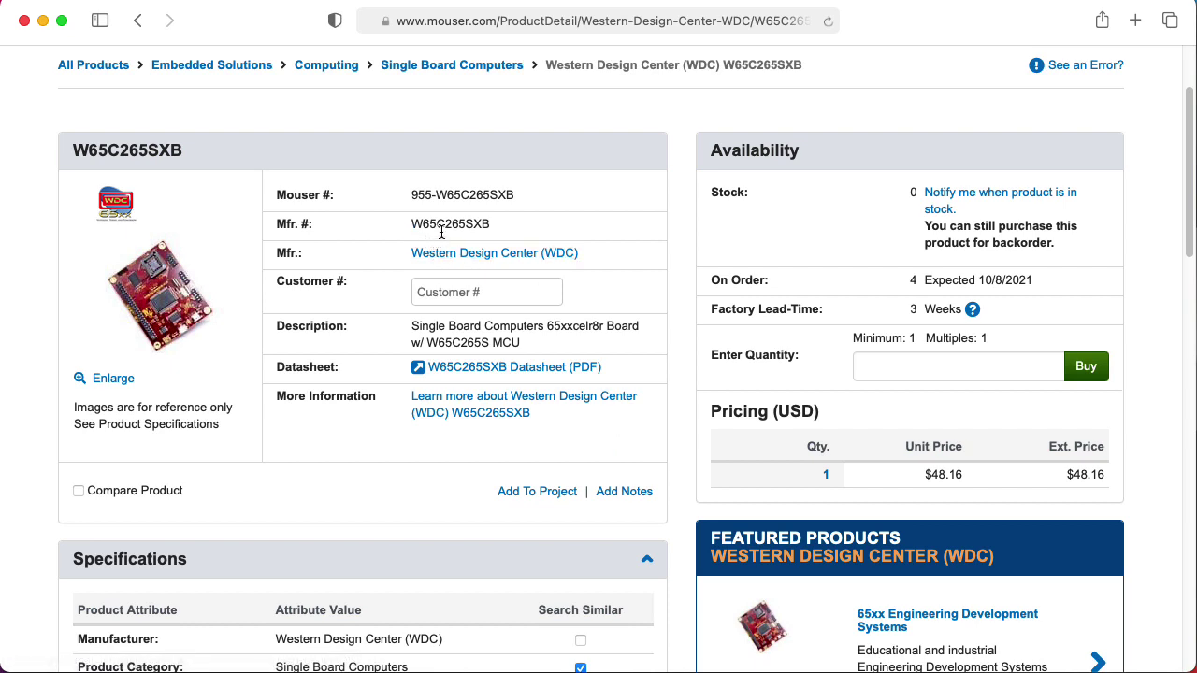
Step: Select the W65C265SXB Mfr. # on the Mouser page and view the board's large product image
{"action": "left_click_drag", "start_coordinate": [494, 228], "coordinate": [409, 226]}
{"action": "left_click", "coordinate": [185, 315]}
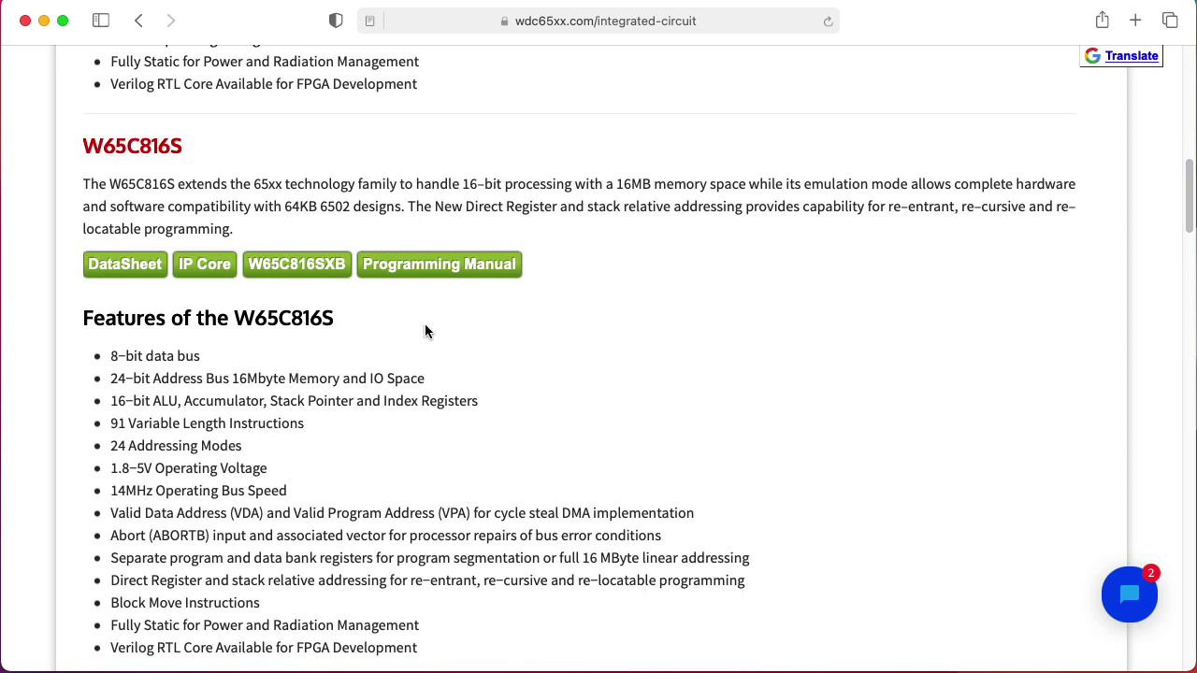
Step: Scroll the WDC integrated-circuit page to the W65C816S section and select its heading
{"action": "scroll", "coordinate": [426, 332], "scroll_direction": "up", "scroll_amount": 5}
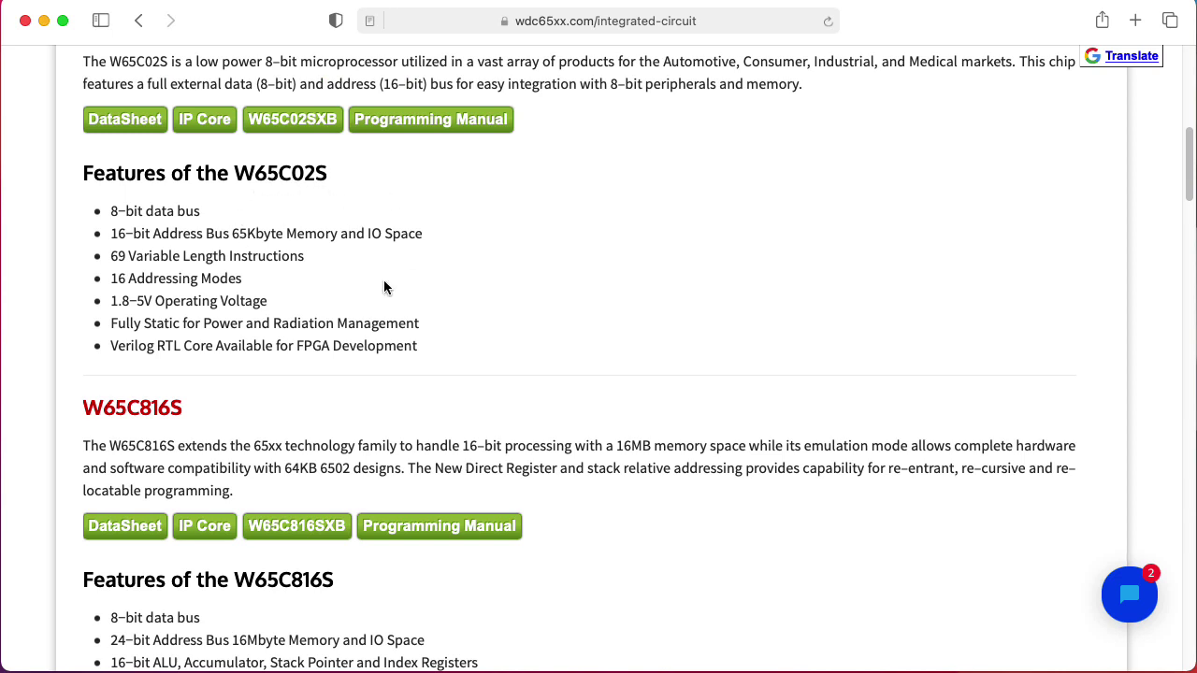
{"action": "scroll", "coordinate": [383, 287], "scroll_direction": "down", "scroll_amount": 5}
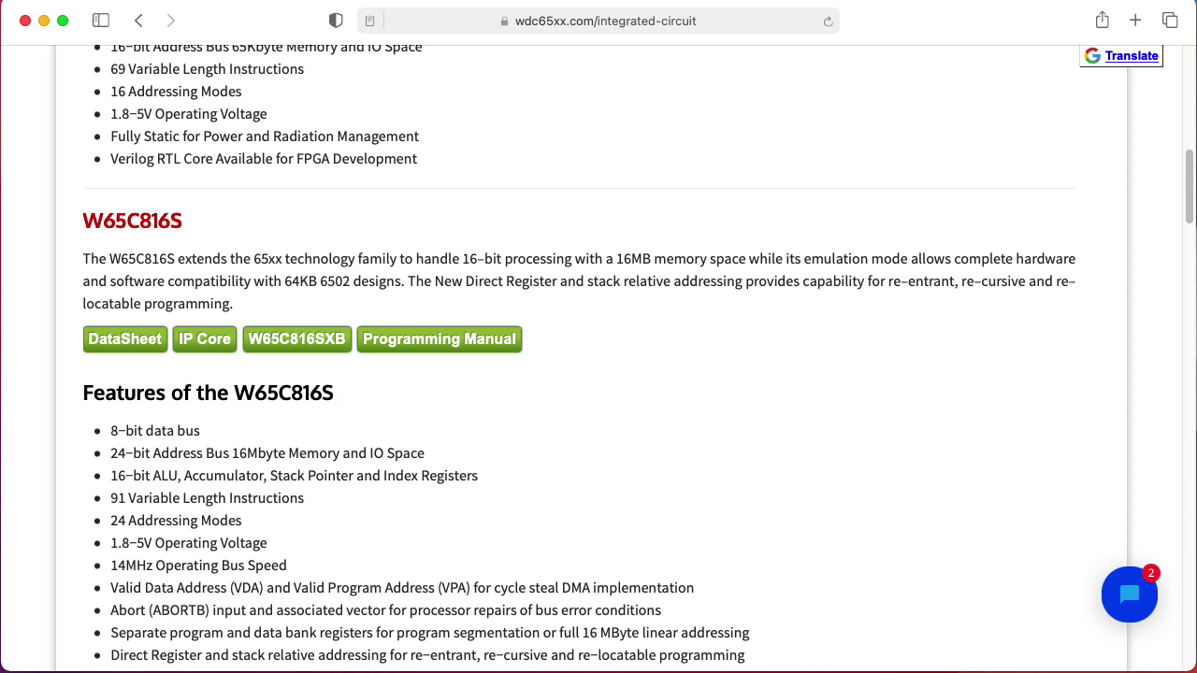
{"action": "left_click_drag", "start_coordinate": [341, 366], "coordinate": [231, 358]}
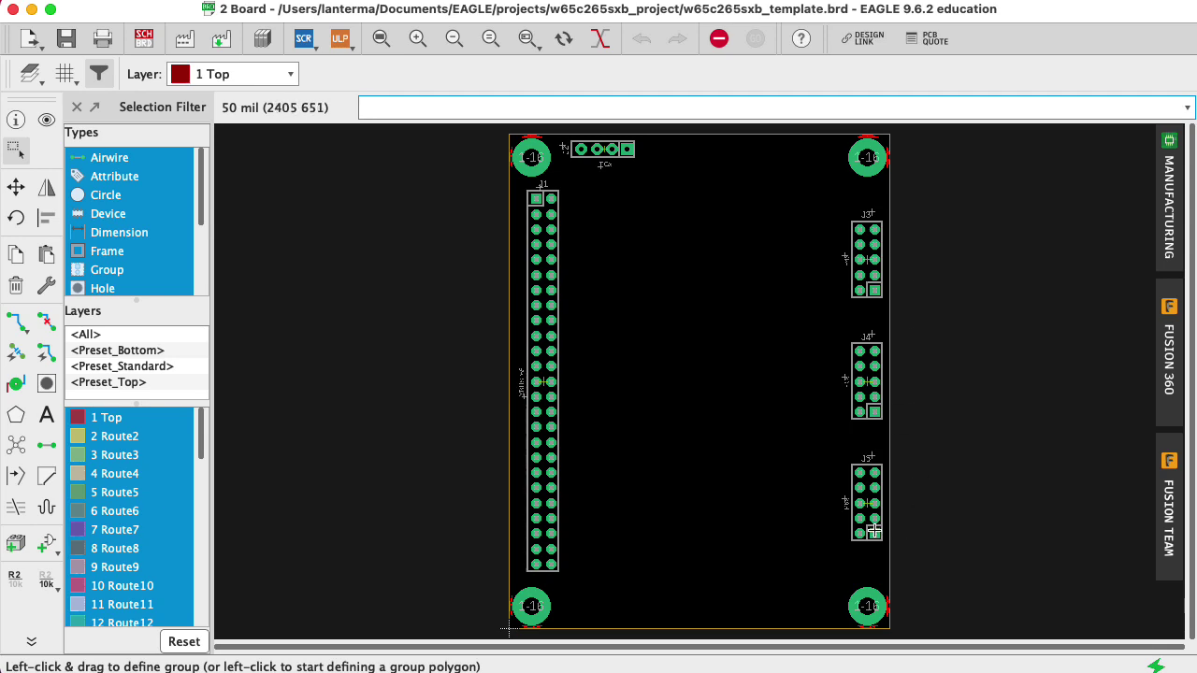
Step: Switch to the pinouts.ru Sega Genesis joystick controller pinout page
{"action": "key", "text": "super+Tab"}
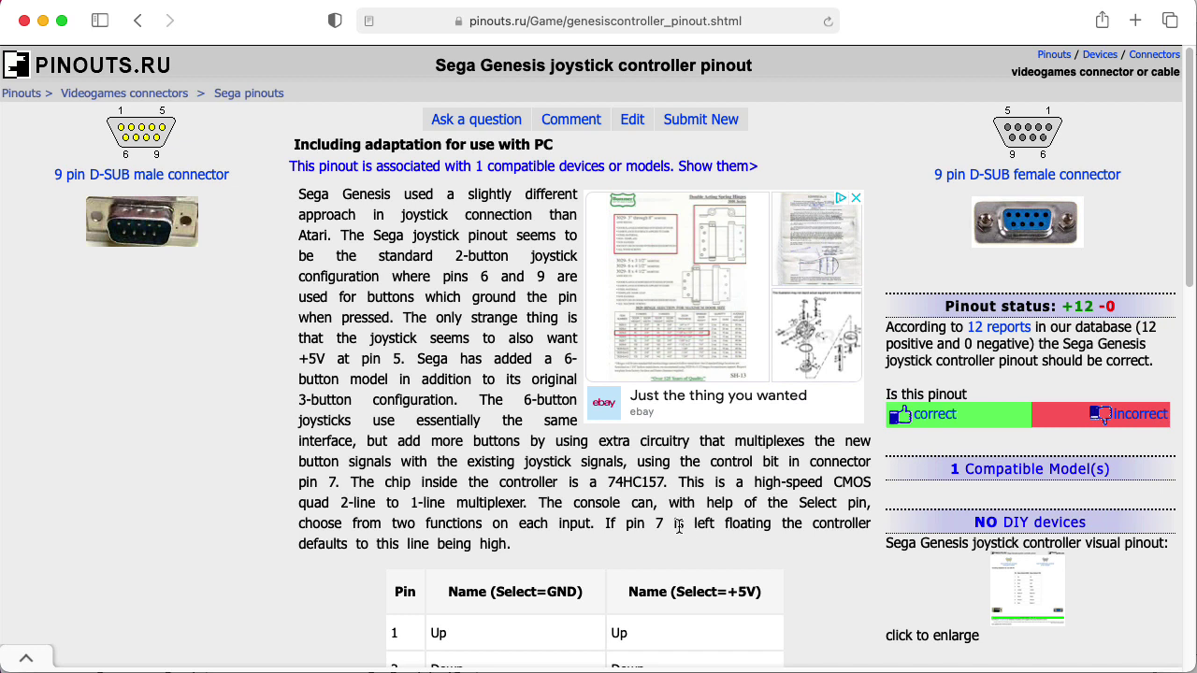
Step: Scroll down through the pinouts.ru pin table for both Select states to the DB25/DB9 wiring diagram
{"action": "scroll", "coordinate": [250, 408], "scroll_direction": "down", "scroll_amount": 3}
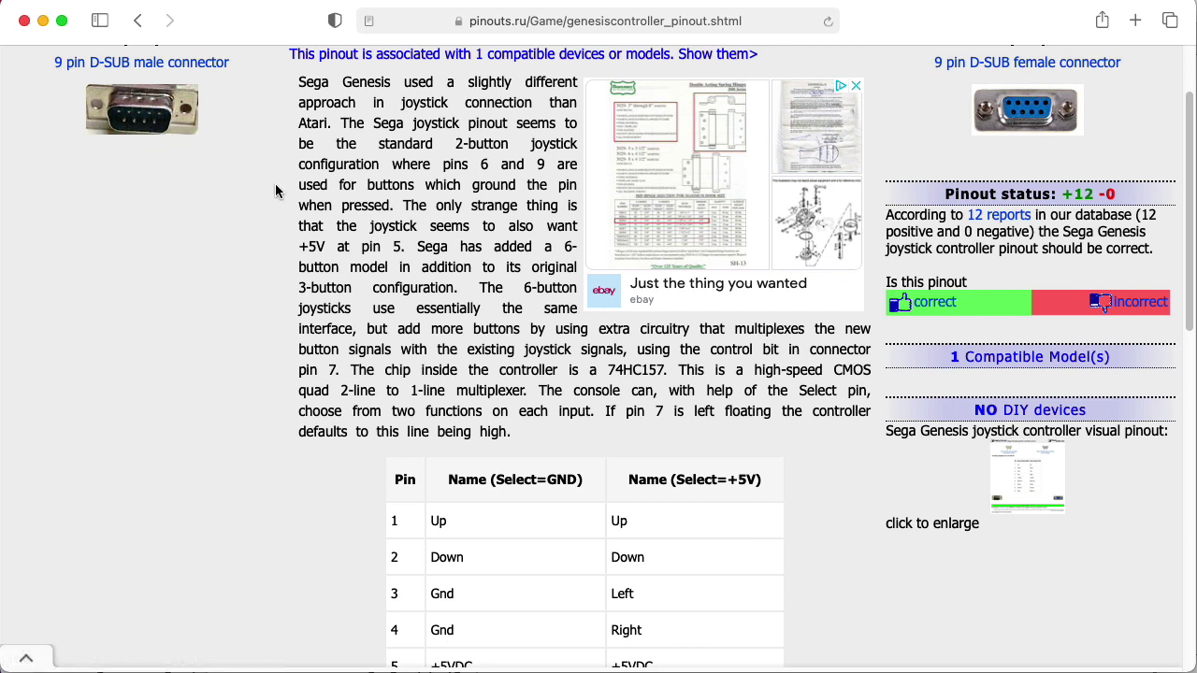
{"action": "scroll", "coordinate": [275, 191], "scroll_direction": "down", "scroll_amount": 5}
{"action": "scroll", "coordinate": [279, 191], "scroll_direction": "down", "scroll_amount": 4}
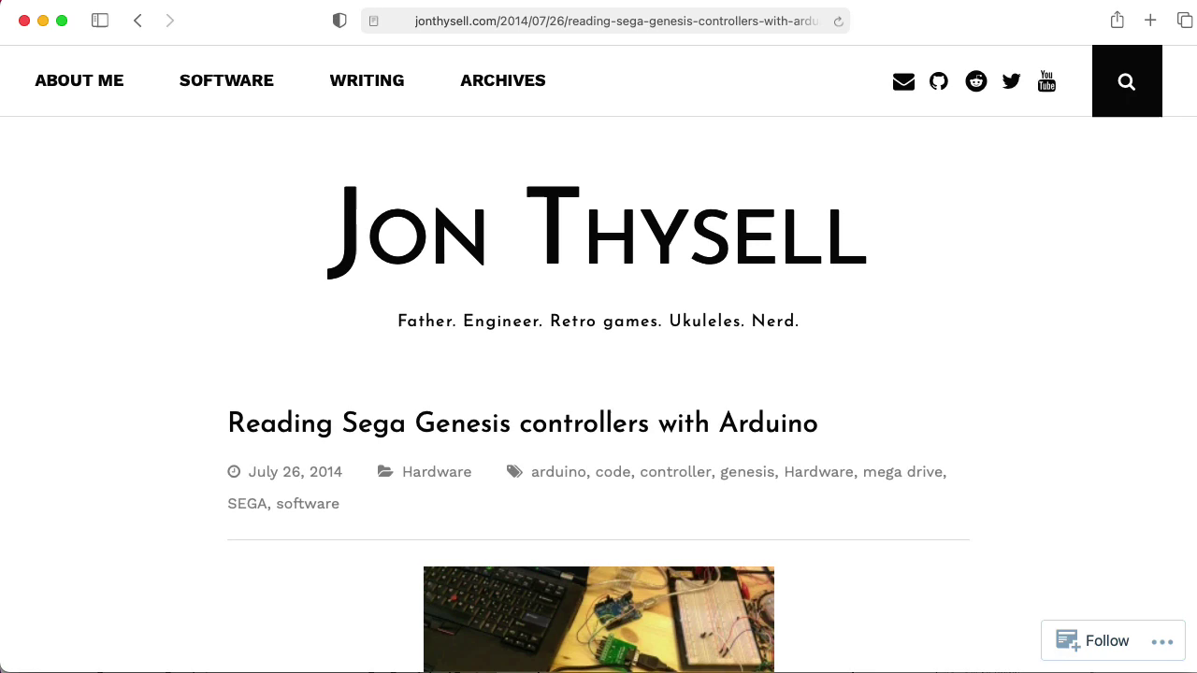
Step: Scroll the Arduino Sega Genesis post down to the six-button controller DB9 pin table
{"action": "scroll", "coordinate": [598, 374], "scroll_direction": "down", "scroll_amount": 15}
{"action": "scroll", "coordinate": [599, 374], "scroll_direction": "down", "scroll_amount": 15}
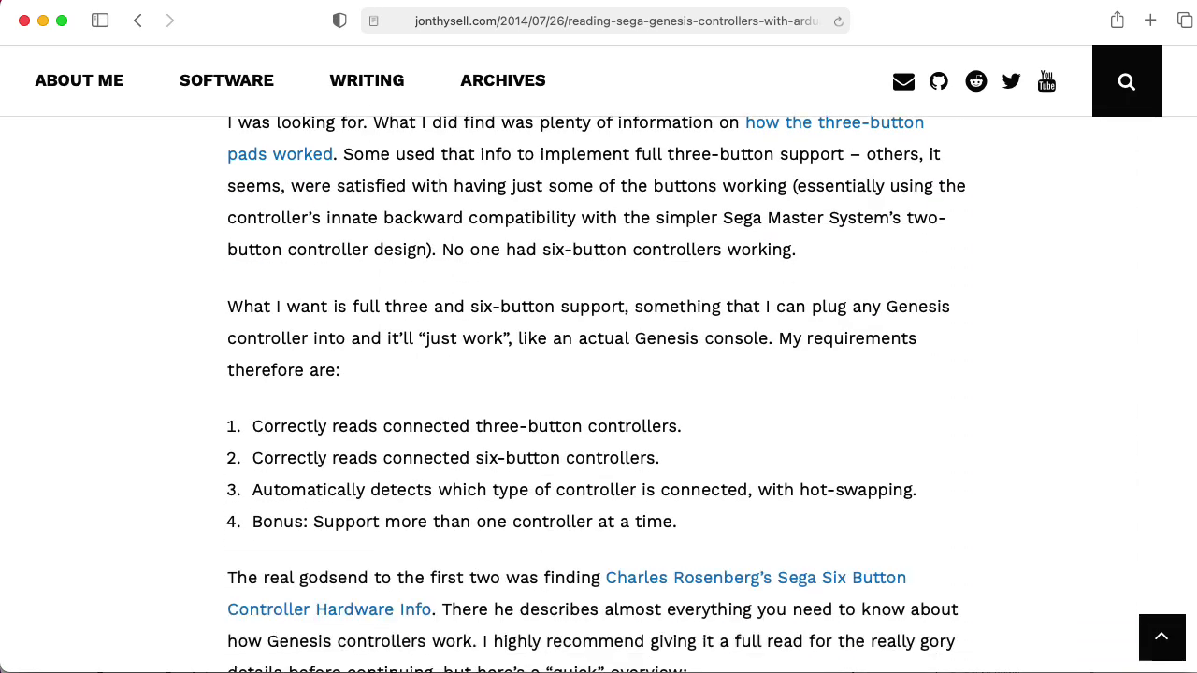
{"action": "scroll", "coordinate": [599, 374], "scroll_direction": "down", "scroll_amount": 10}
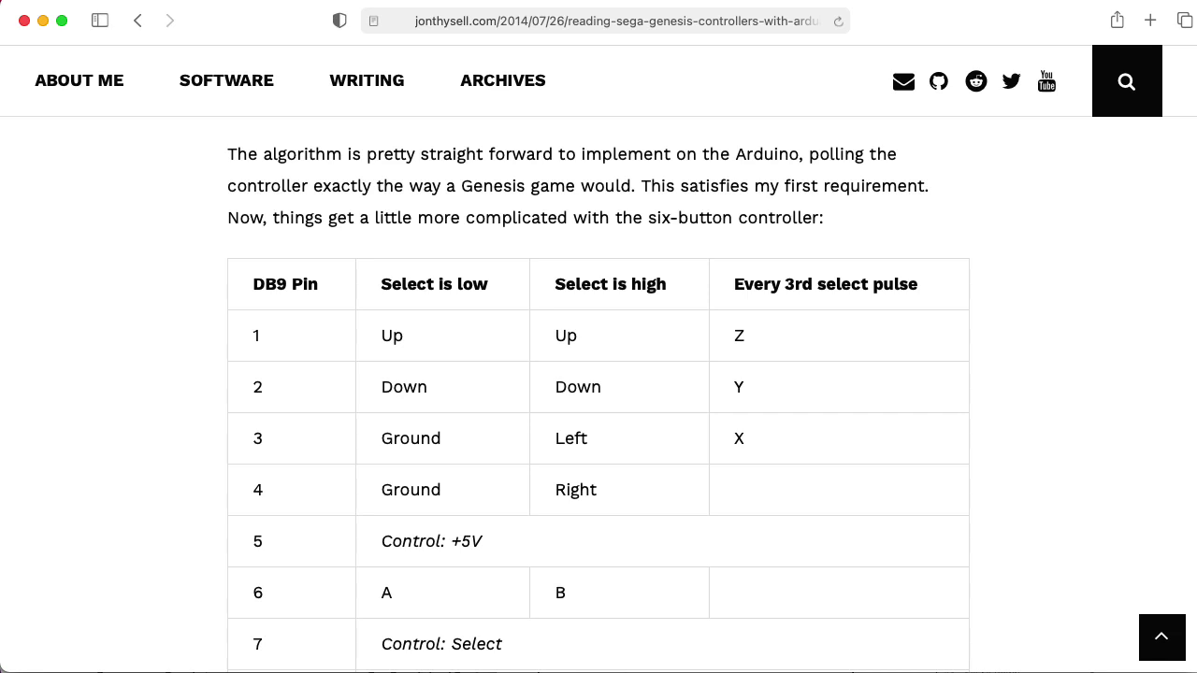
{"action": "scroll", "coordinate": [599, 374], "scroll_direction": "down", "scroll_amount": 1}
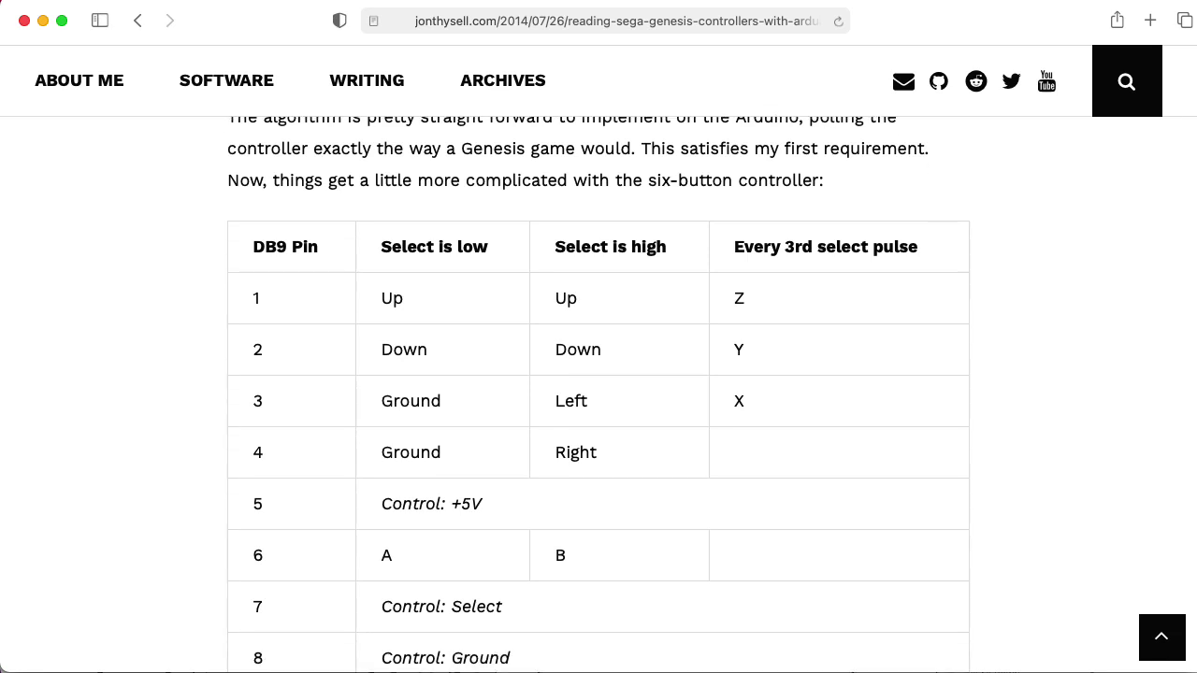
{"action": "scroll", "coordinate": [598, 374], "scroll_direction": "down", "scroll_amount": 1}
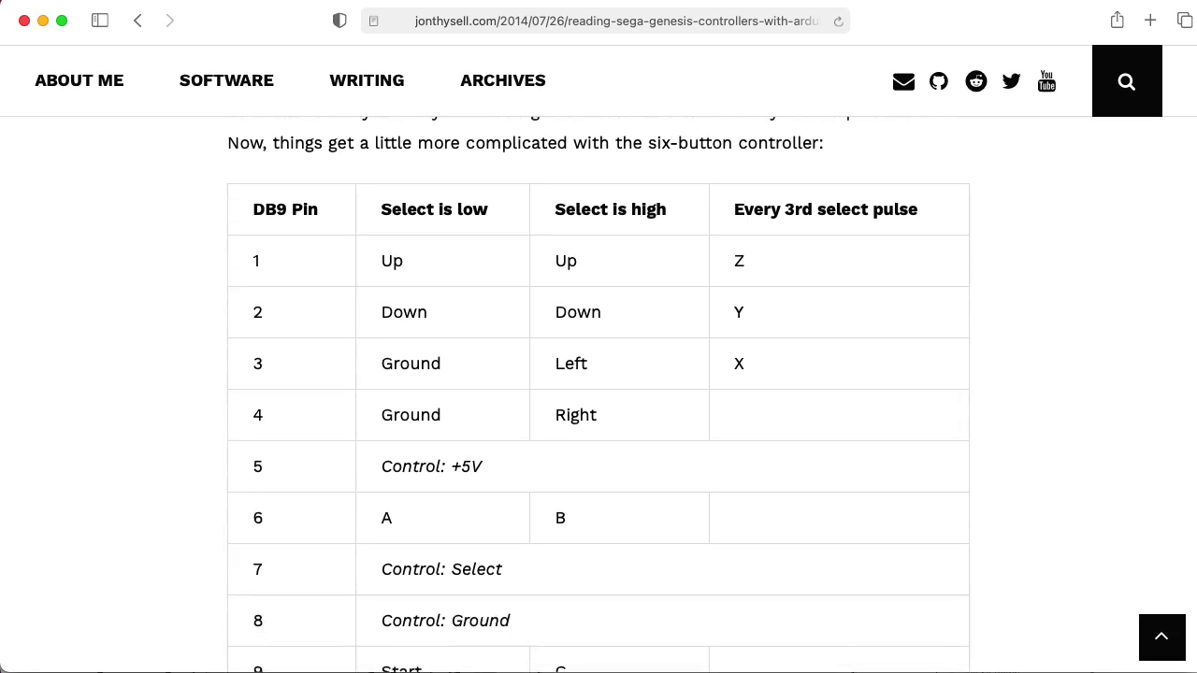
{"action": "scroll", "coordinate": [598, 374], "scroll_direction": "down", "scroll_amount": 1}
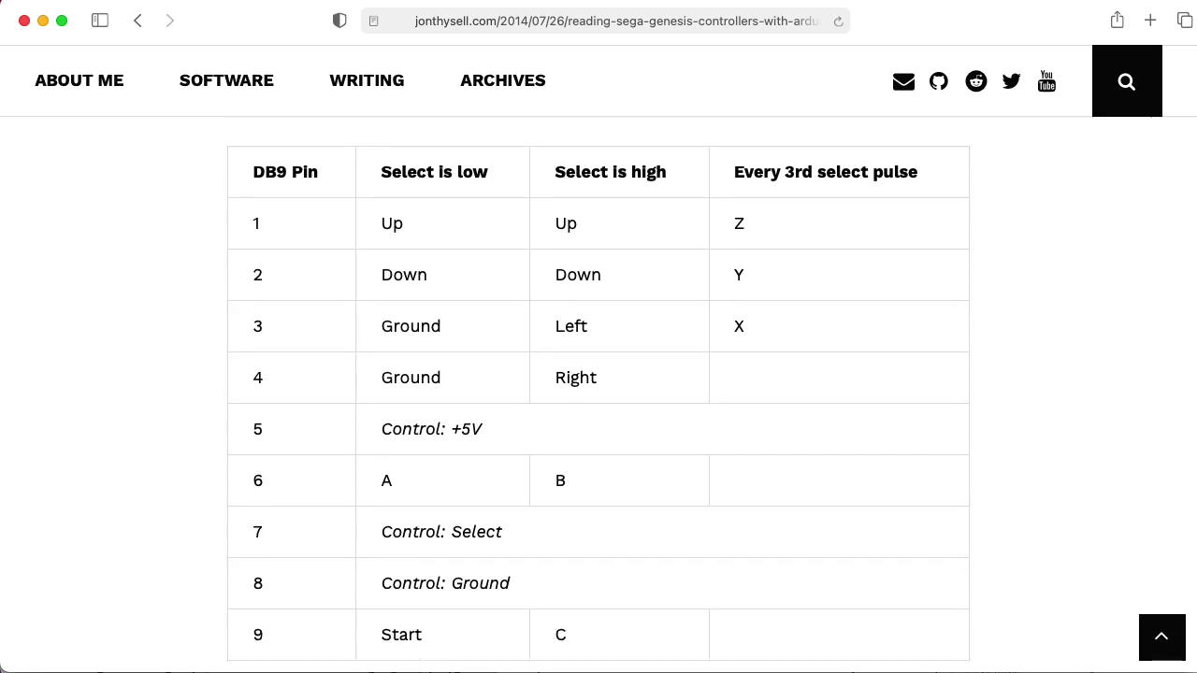
{"action": "scroll", "coordinate": [599, 393], "scroll_direction": "down", "scroll_amount": 1}
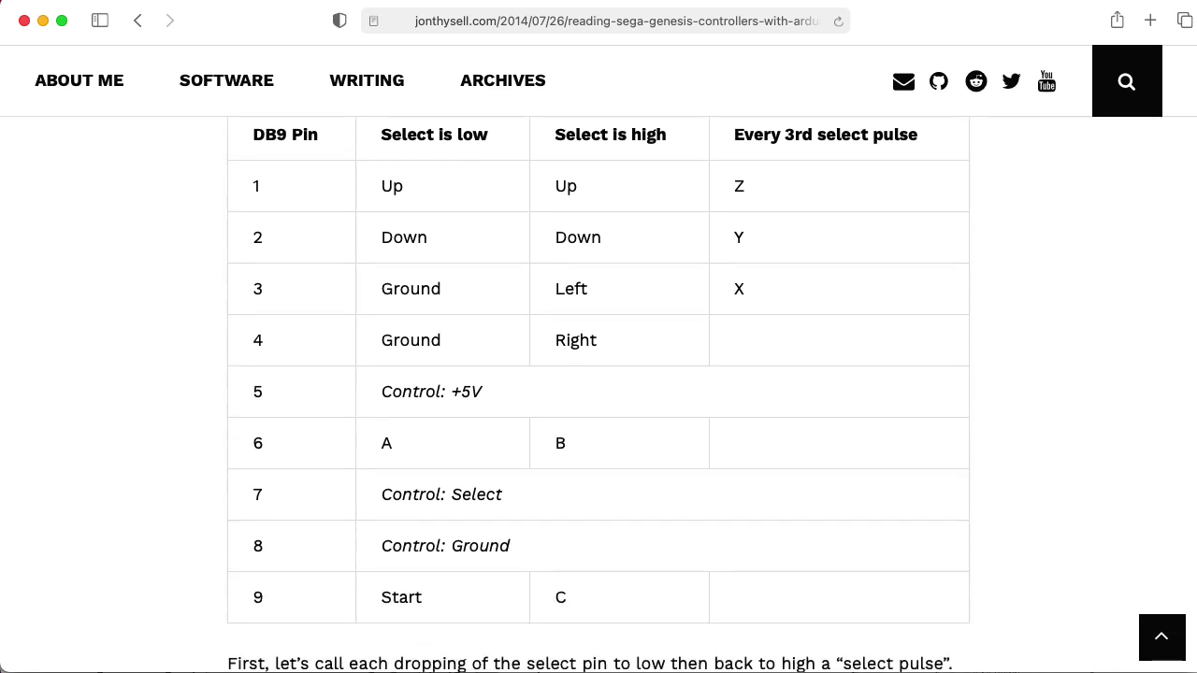
{"action": "scroll", "coordinate": [599, 393], "scroll_direction": "down", "scroll_amount": 1}
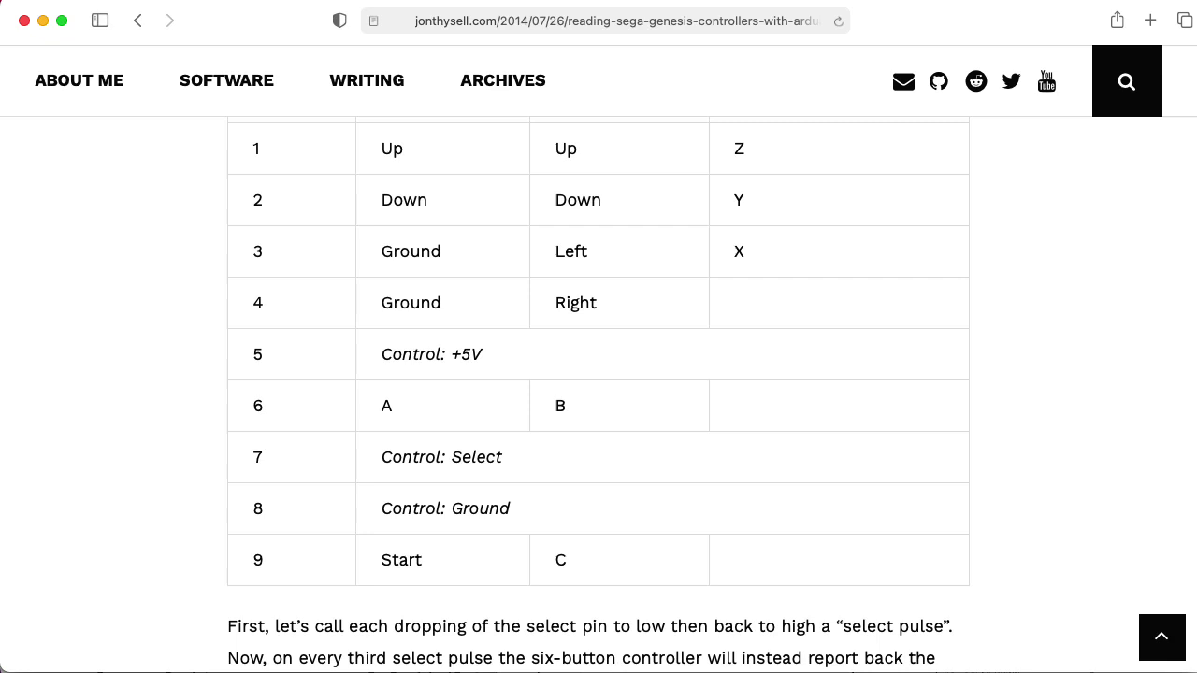
{"action": "scroll", "coordinate": [598, 393], "scroll_direction": "down", "scroll_amount": 1}
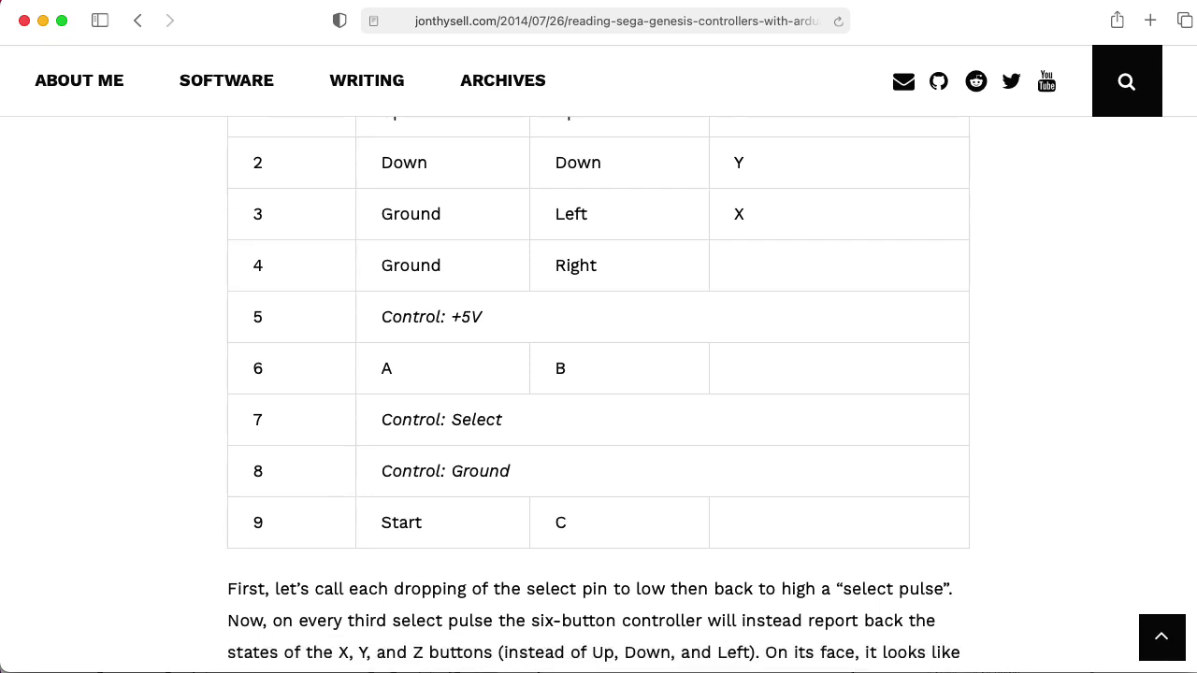
Step: Scroll page 7 of W65C265SXB_datasheet_markup.pdf to the J1–J5 connector pin tables
{"action": "scroll", "coordinate": [598, 393], "scroll_direction": "down", "scroll_amount": 1}
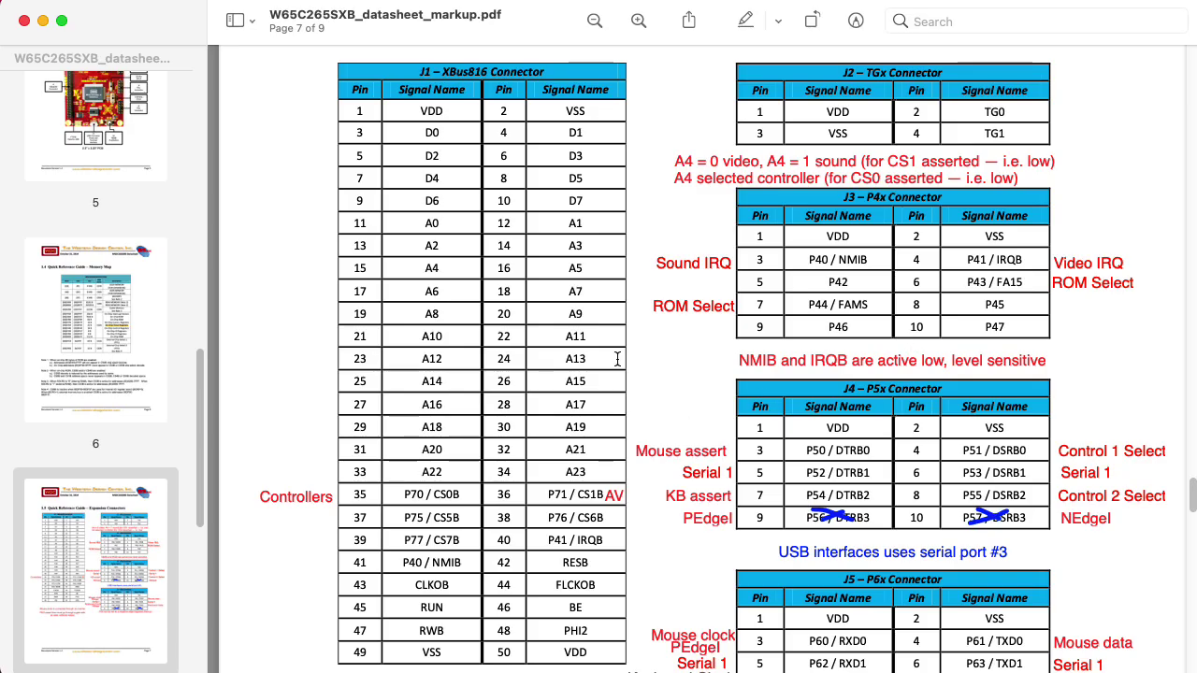
{"action": "scroll", "coordinate": [748, 371], "scroll_direction": "up", "scroll_amount": 3}
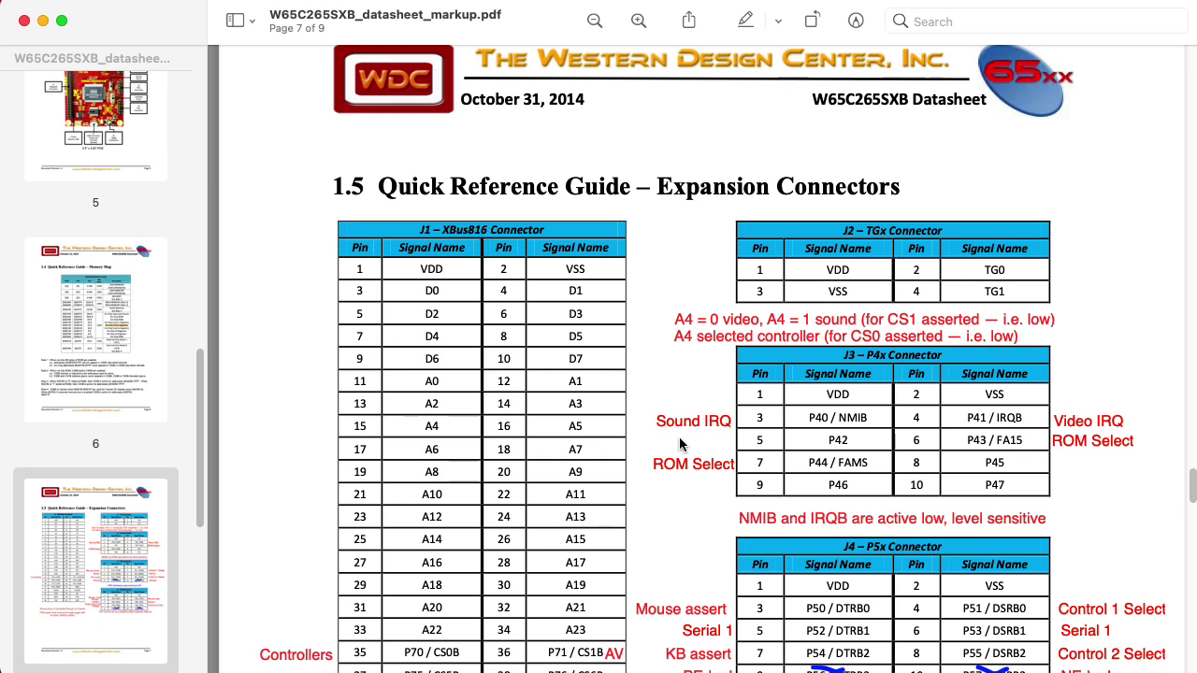
{"action": "scroll", "coordinate": [679, 437], "scroll_direction": "down", "scroll_amount": 4}
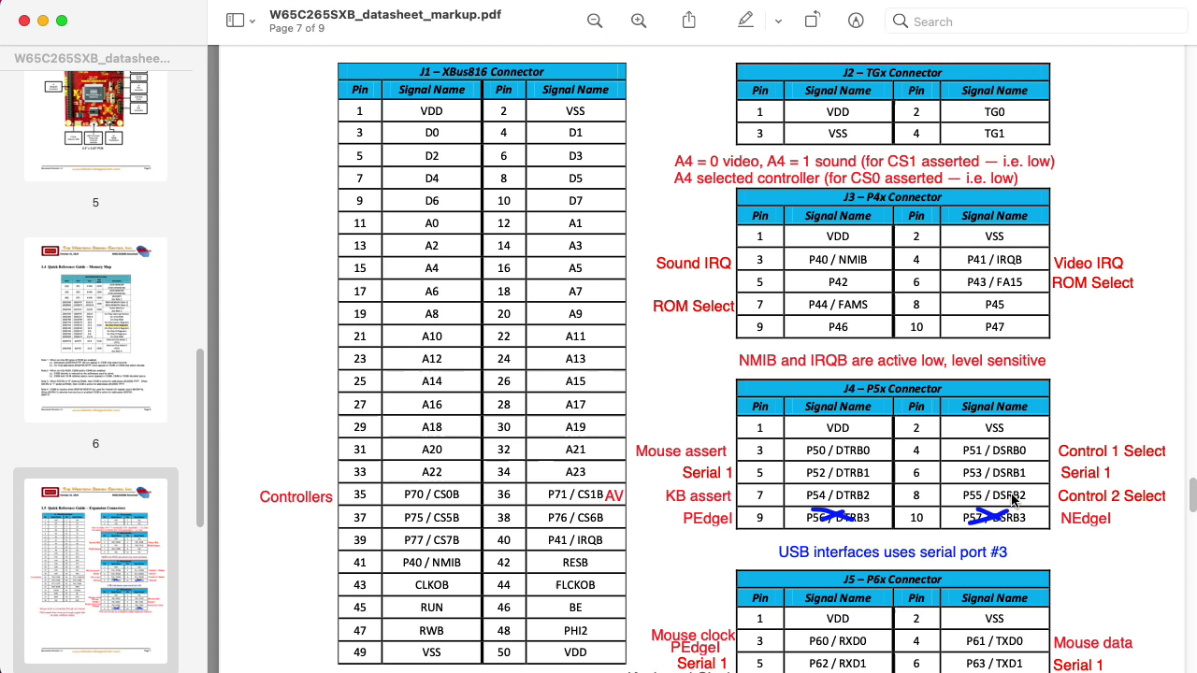
Step: Move the Control 2 Select note to the pin 4 row and relabel it 'Controller Select' beside P51
{"action": "left_click", "coordinate": [1102, 500]}
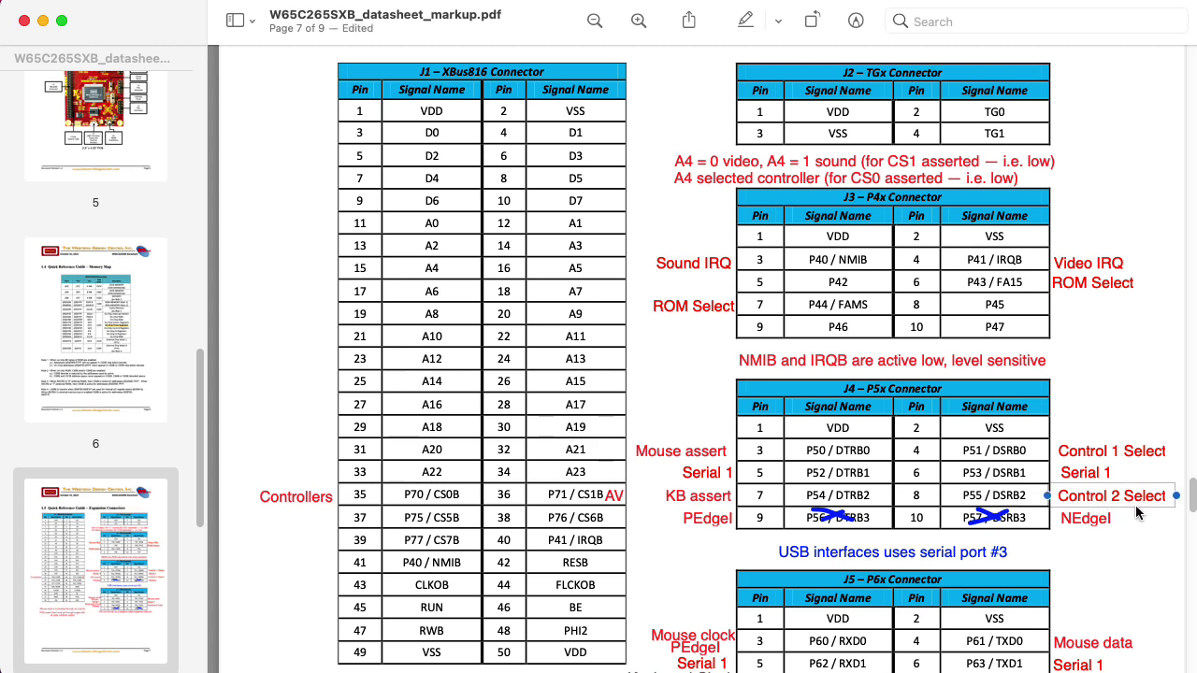
{"action": "left_click_drag", "start_coordinate": [1136, 502], "coordinate": [1114, 458]}
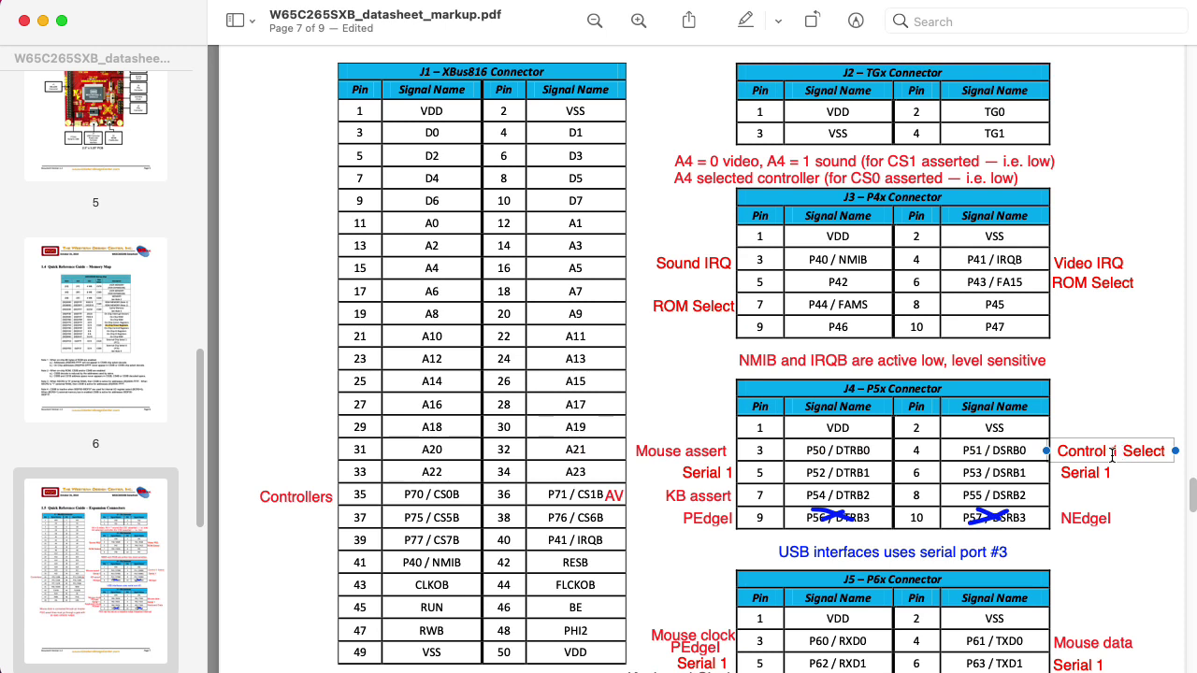
{"action": "double_click", "coordinate": [1111, 451]}
{"action": "key", "text": "BackSpace"}
{"action": "key", "text": "BackSpace"}
{"action": "type", "text": "ler"}
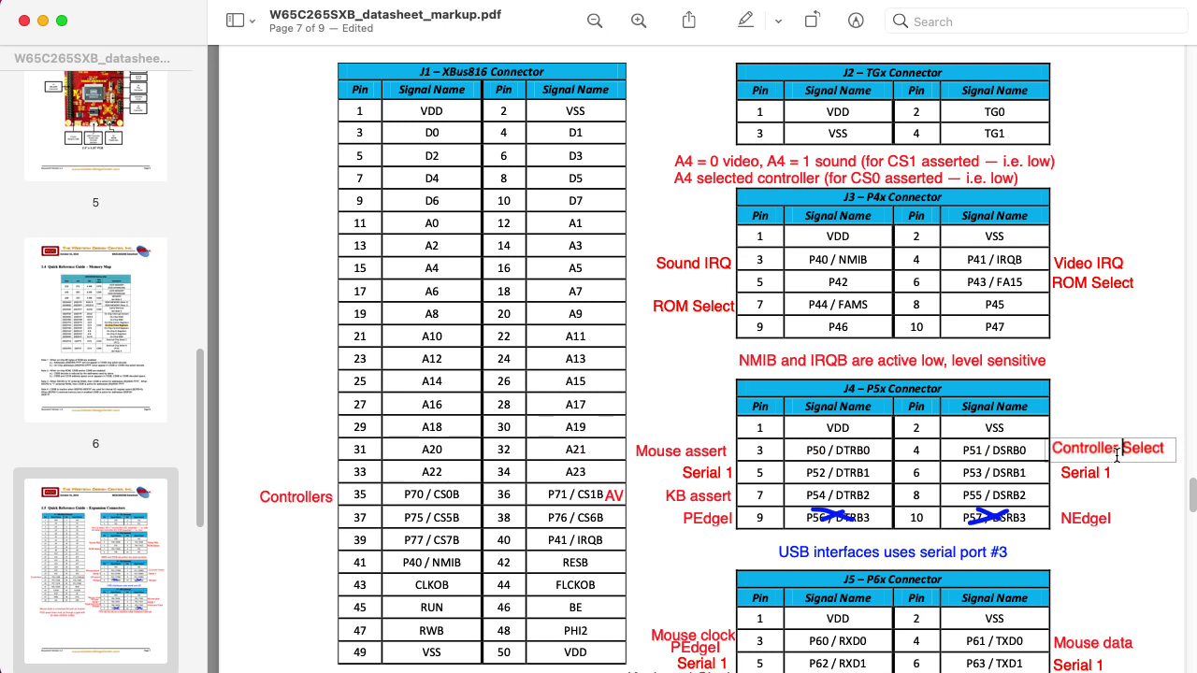
{"action": "left_click", "coordinate": [1099, 471]}
{"action": "left_click", "coordinate": [1122, 452]}
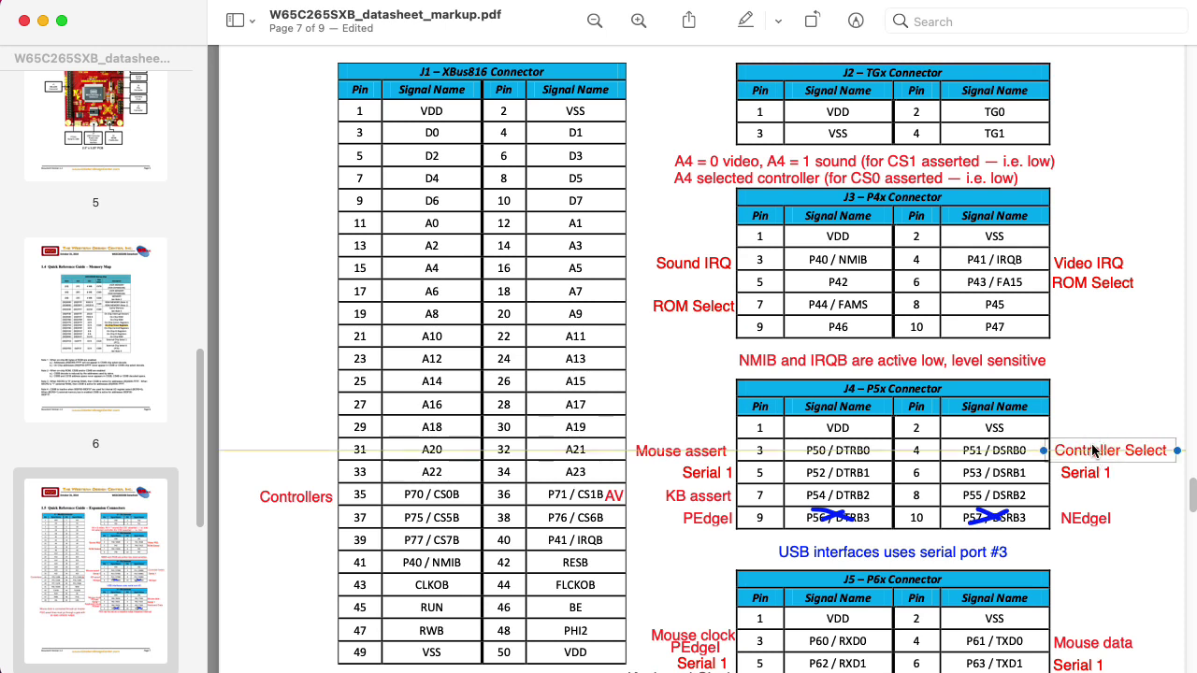
{"action": "mouse_move", "coordinate": [1125, 456]}
{"action": "left_mouse_down"}
{"action": "mouse_move", "coordinate": [1024, 458]}
{"action": "mouse_move", "coordinate": [1128, 456]}
{"action": "left_mouse_up"}
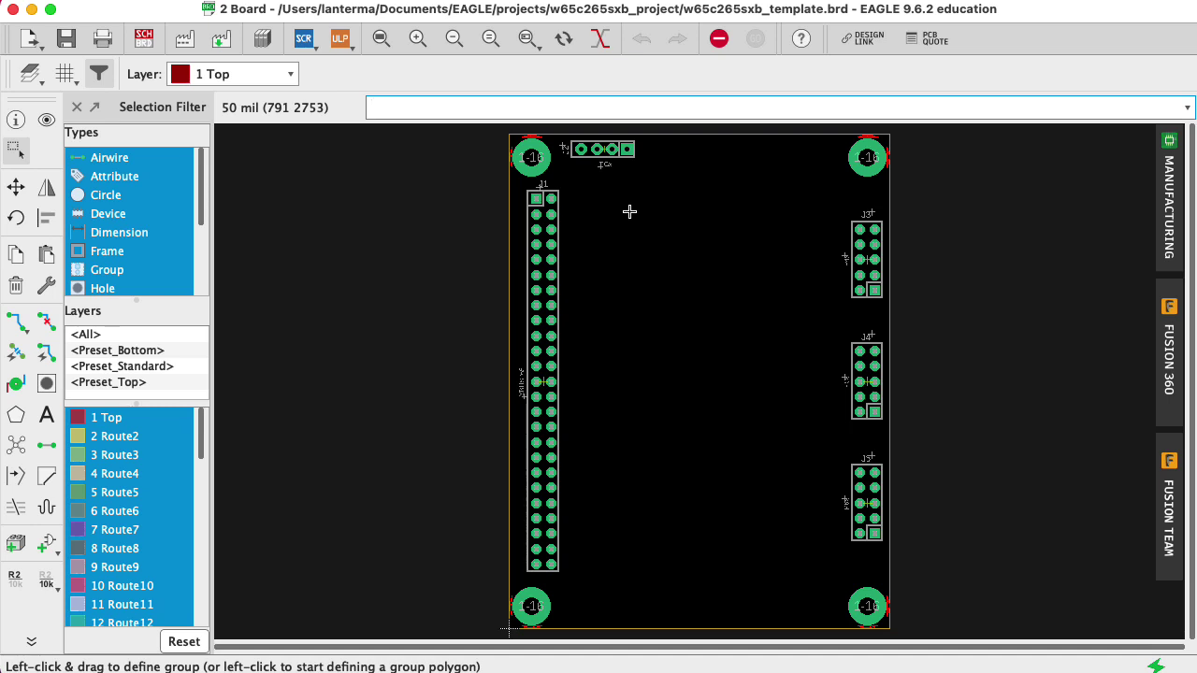
Step: Switch to the controller board's schematic editor window with Alt+1
{"action": "key", "text": "alt+1"}
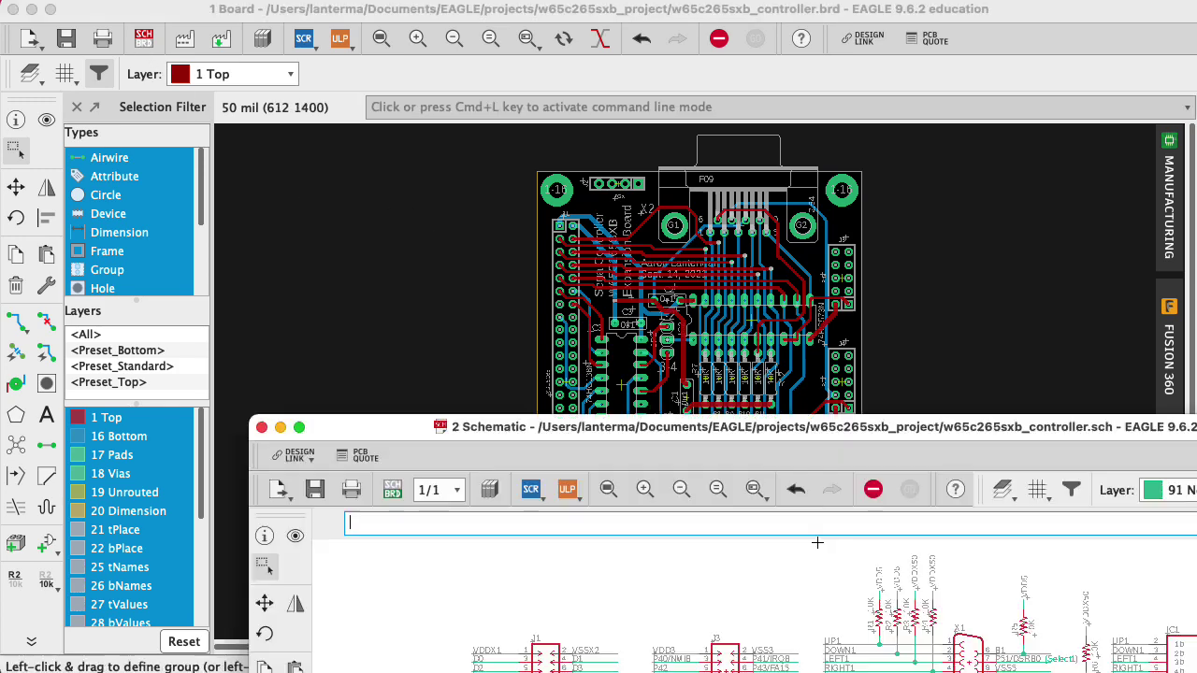
Step: Open w65c265sxb_controller.sch, maximize its window, and zoom toward connectors X1 and X2
{"action": "left_click", "coordinate": [143, 38]}
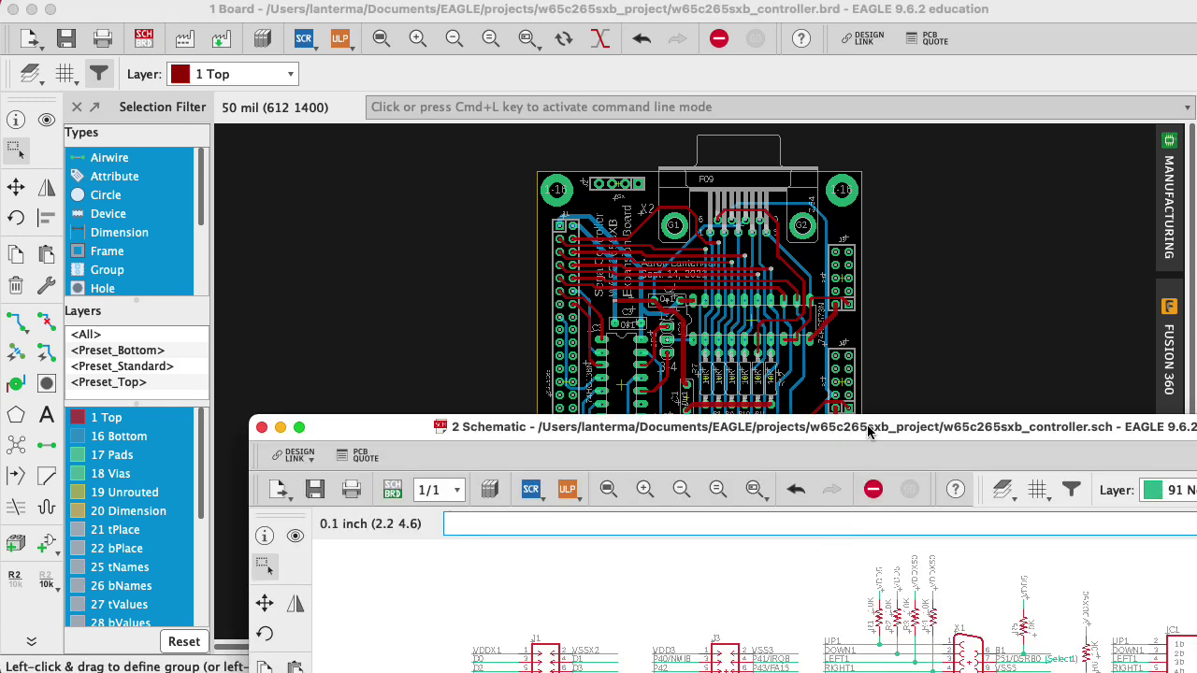
{"action": "double_click", "coordinate": [870, 429]}
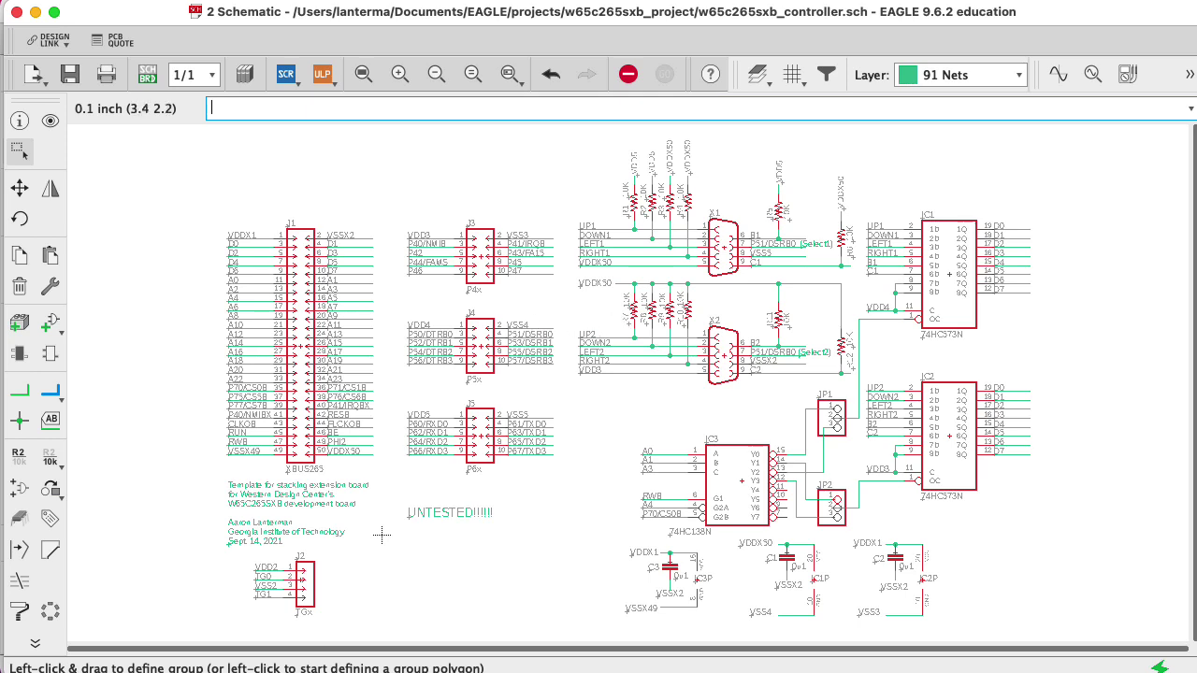
{"action": "scroll", "coordinate": [827, 169], "scroll_direction": "up", "scroll_amount": 2}
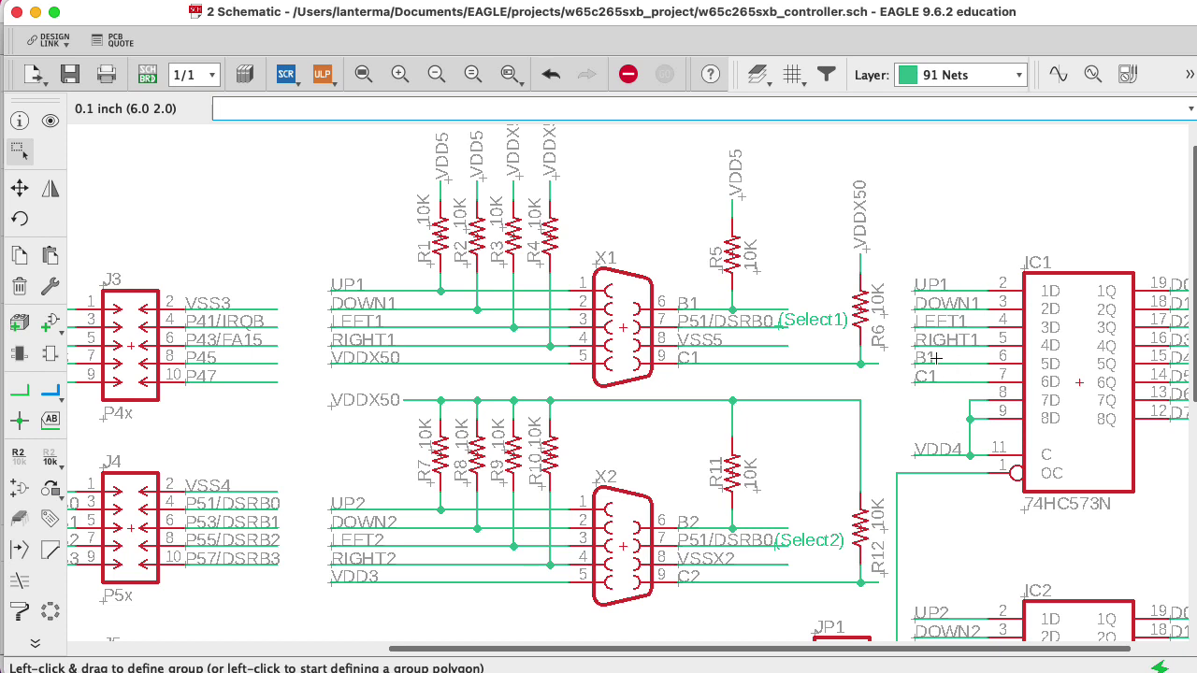
Step: Pan the schematic right and down to reveal jumper JP1 and latch IC2's UP2–C2 inputs
{"action": "left_click_drag", "start_coordinate": [729, 645], "coordinate": [788, 647]}
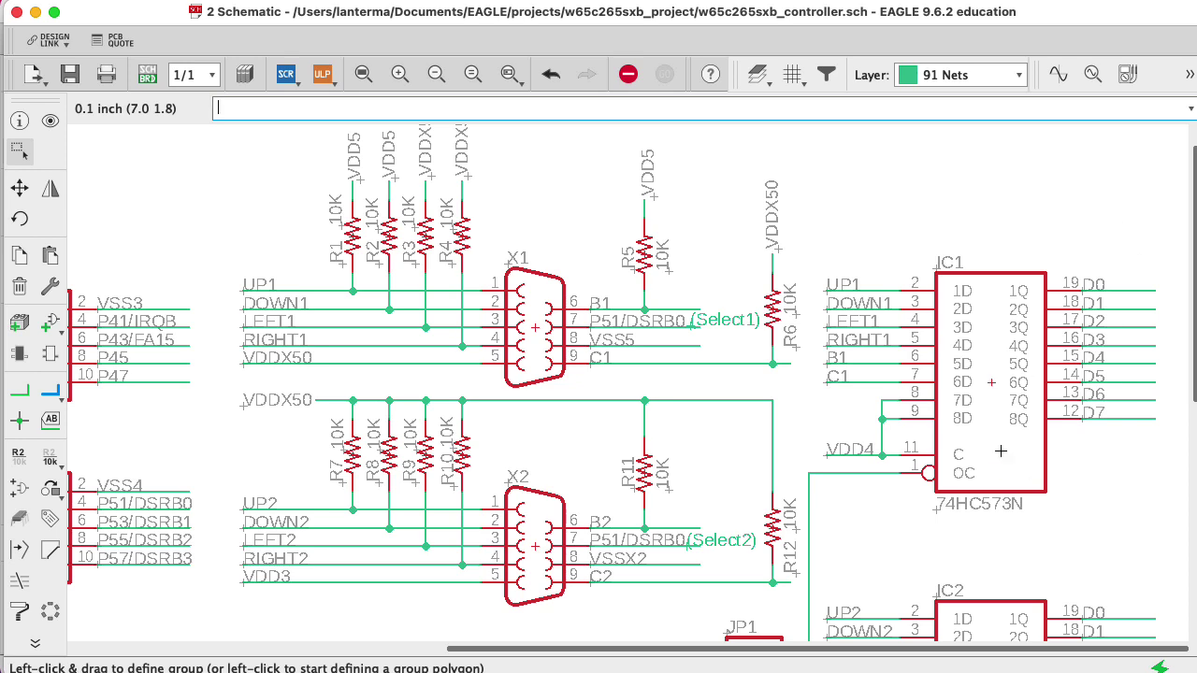
{"action": "scroll", "coordinate": [1001, 450], "scroll_direction": "down", "scroll_amount": 3}
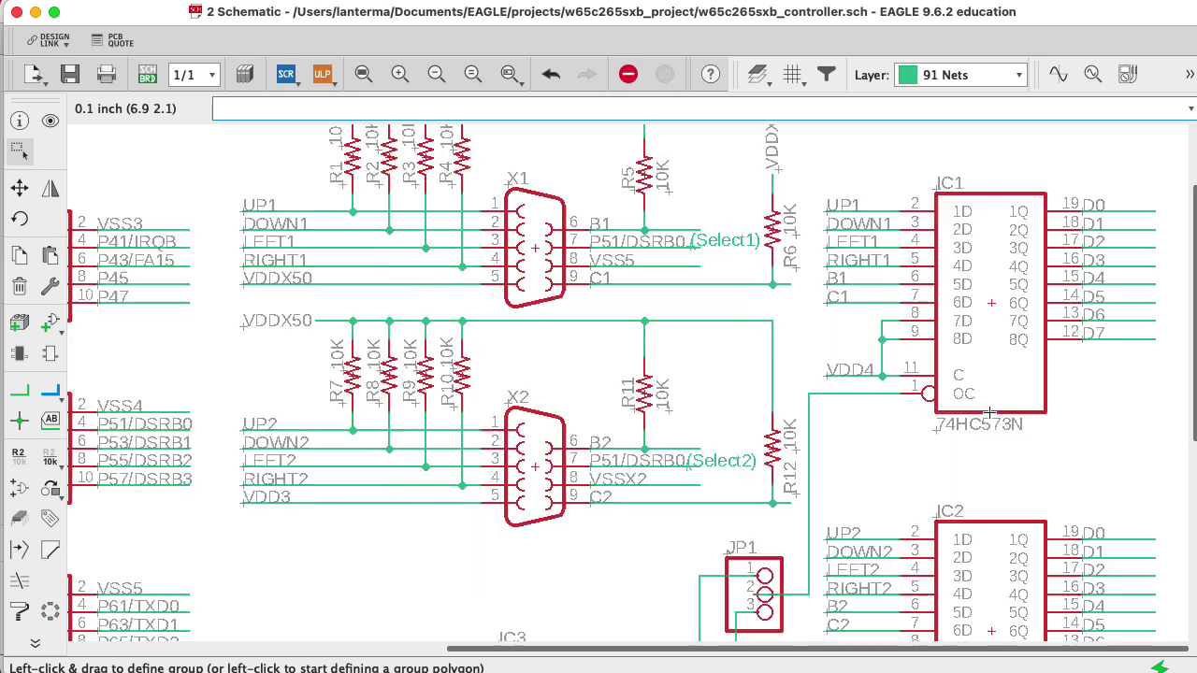
{"action": "key", "text": "super+Tab"}
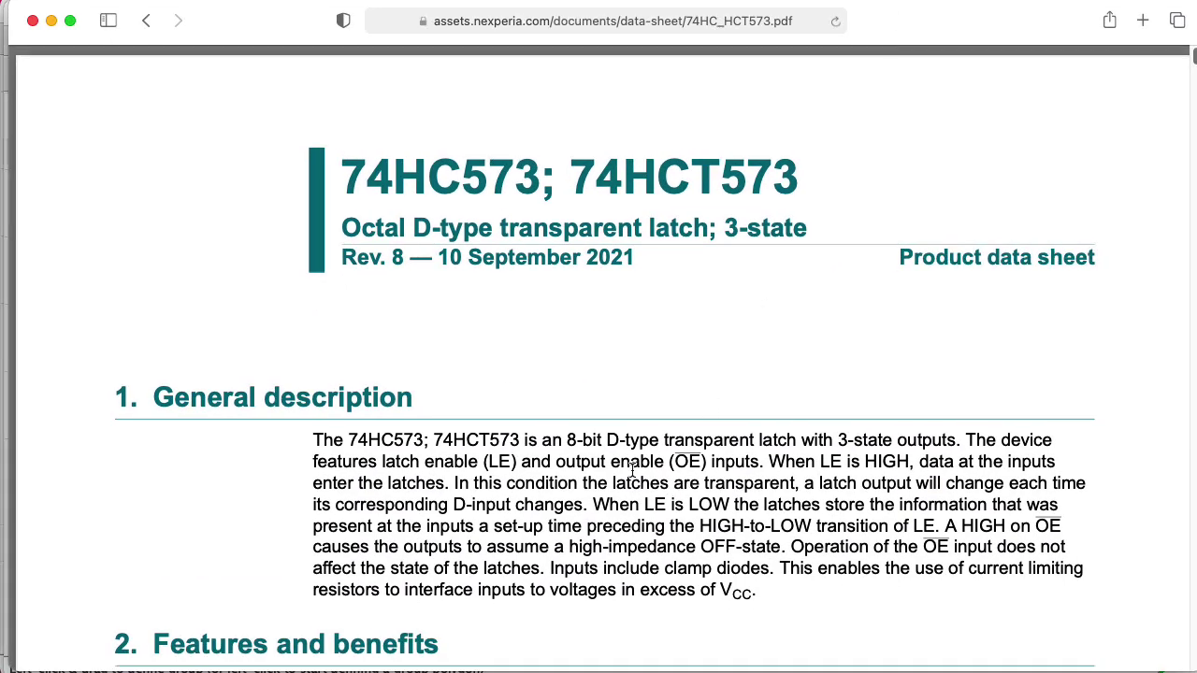
{"action": "key", "text": "super+Tab"}
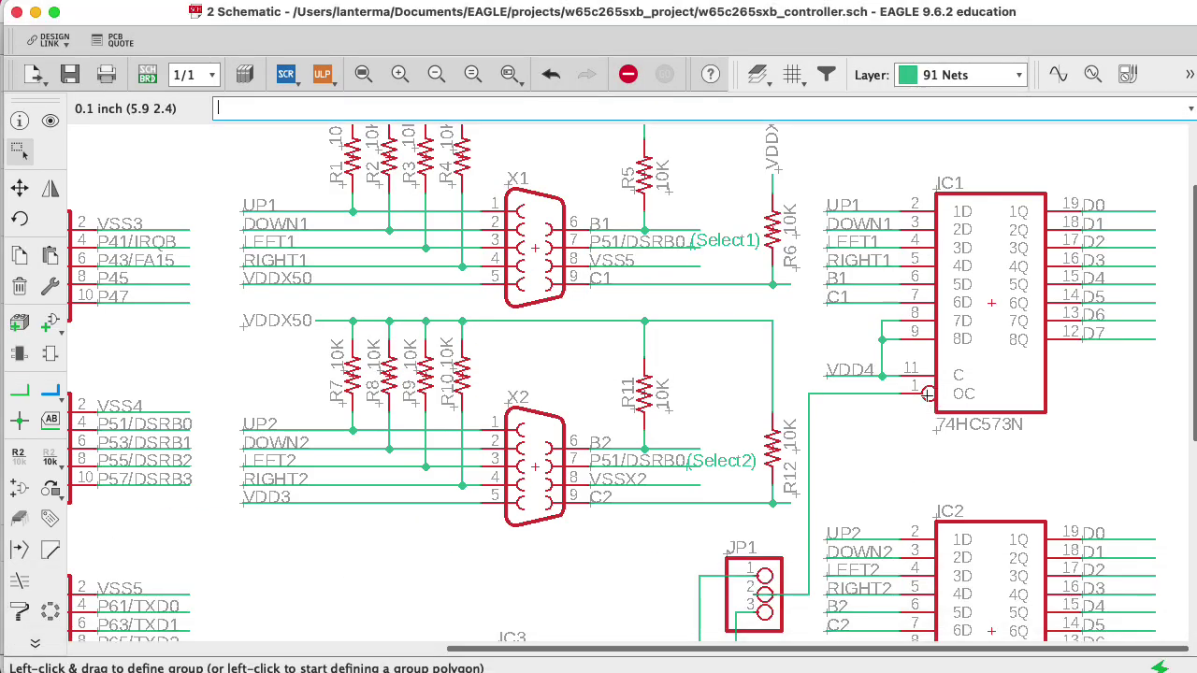
{"action": "key", "text": "super+Tab"}
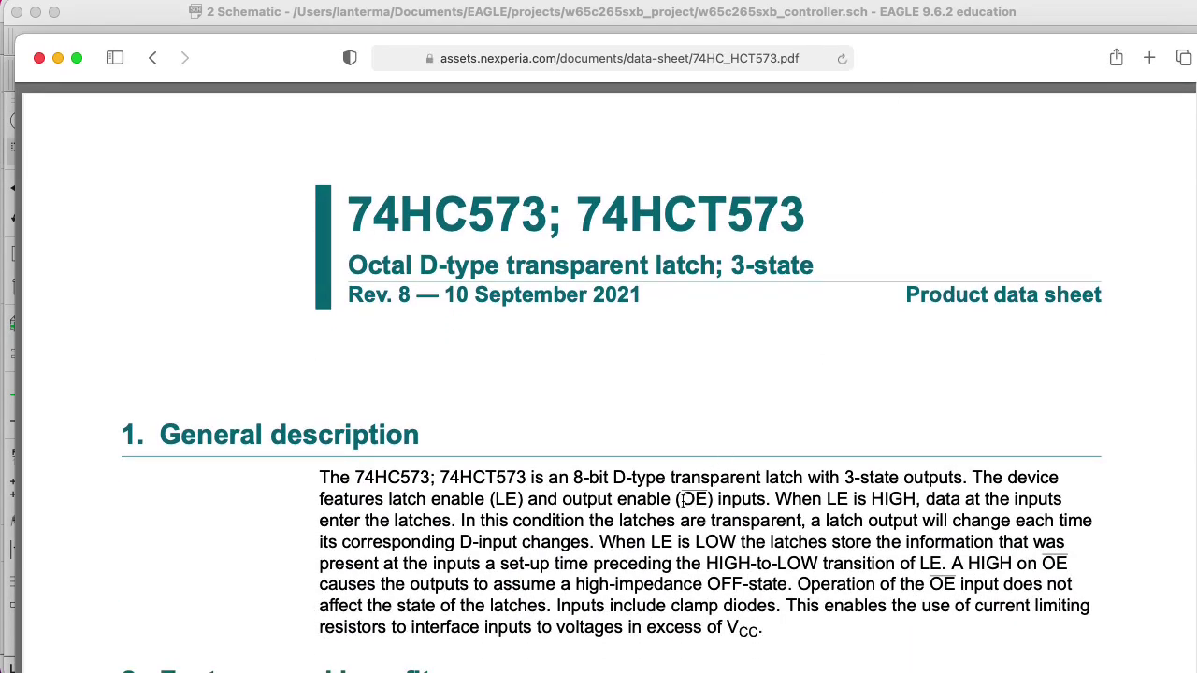
{"action": "key", "text": "super+Tab"}
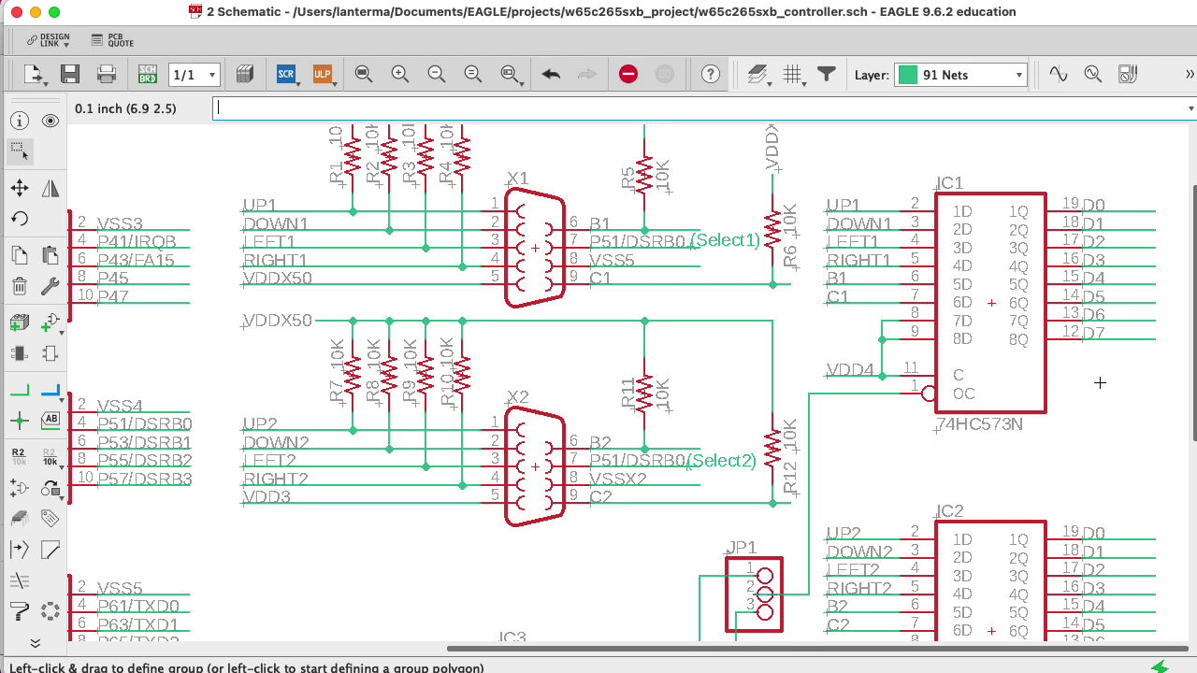
{"action": "scroll", "coordinate": [1173, 402], "scroll_direction": "down", "scroll_amount": 3}
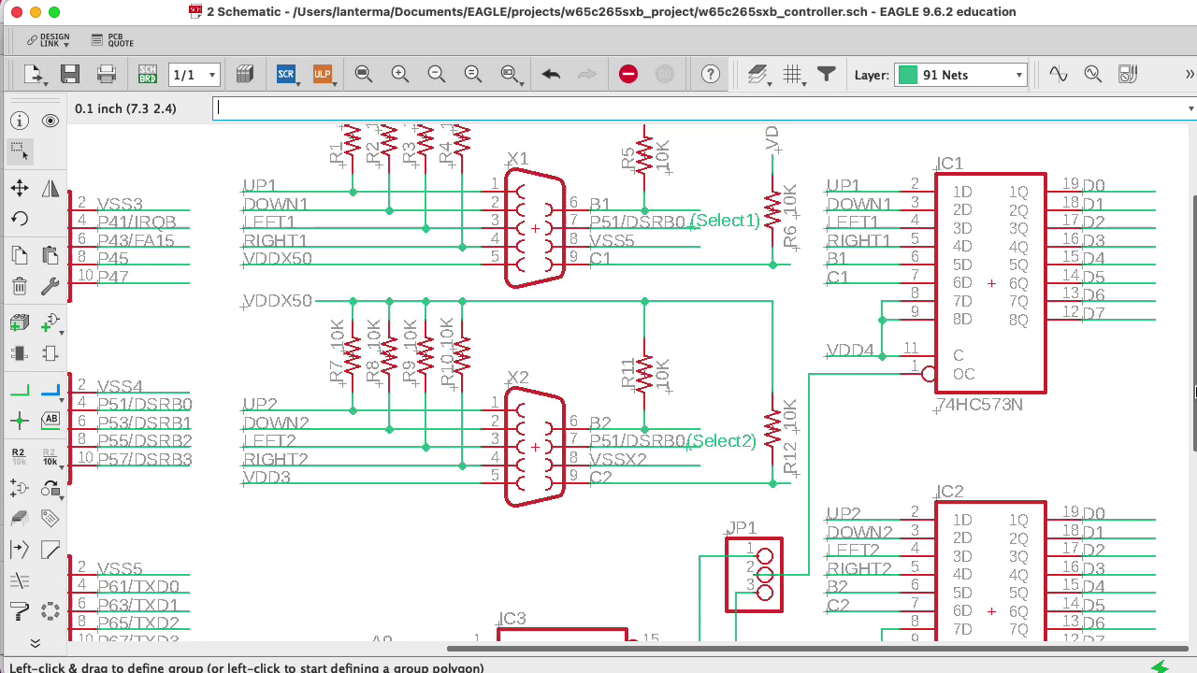
{"action": "scroll", "coordinate": [1172, 401], "scroll_direction": "down", "scroll_amount": 1}
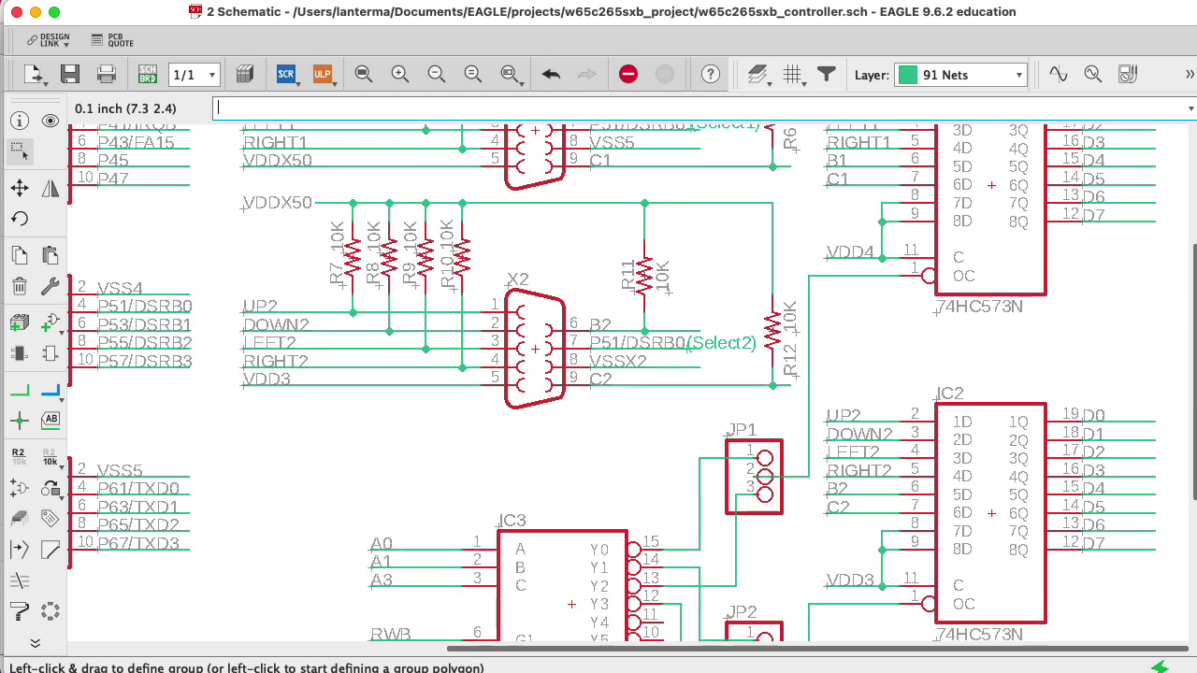
{"action": "scroll", "coordinate": [1172, 401], "scroll_direction": "down", "scroll_amount": 1}
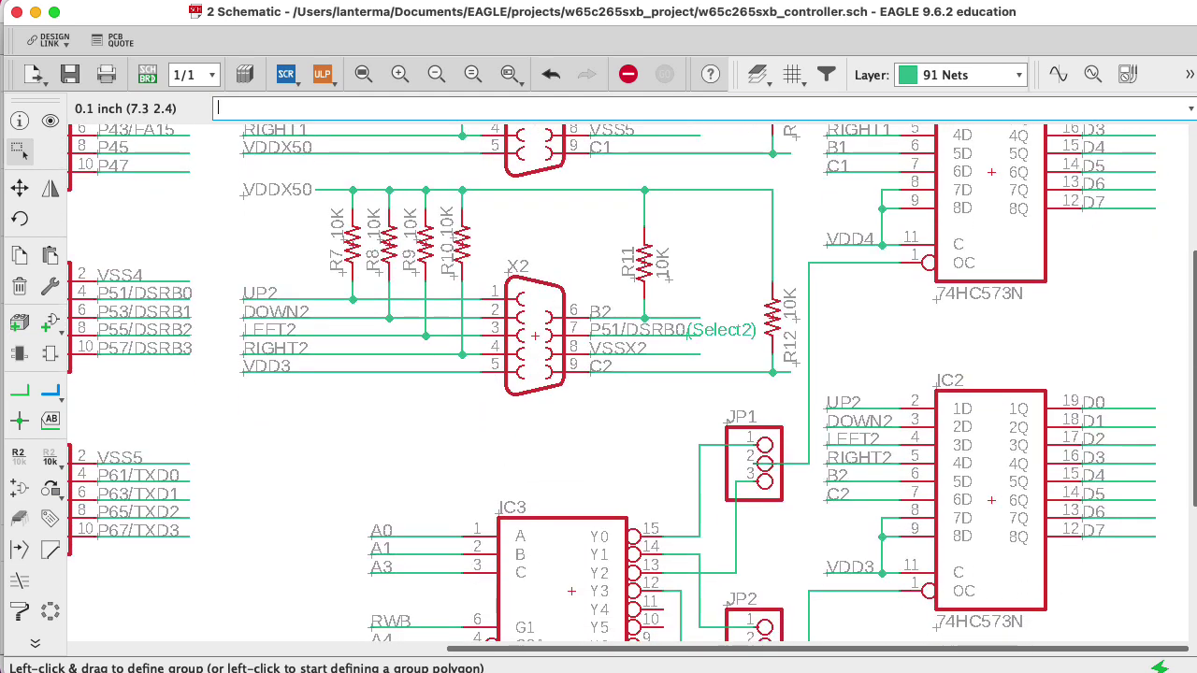
{"action": "scroll", "coordinate": [632, 386], "scroll_direction": "up", "scroll_amount": 2}
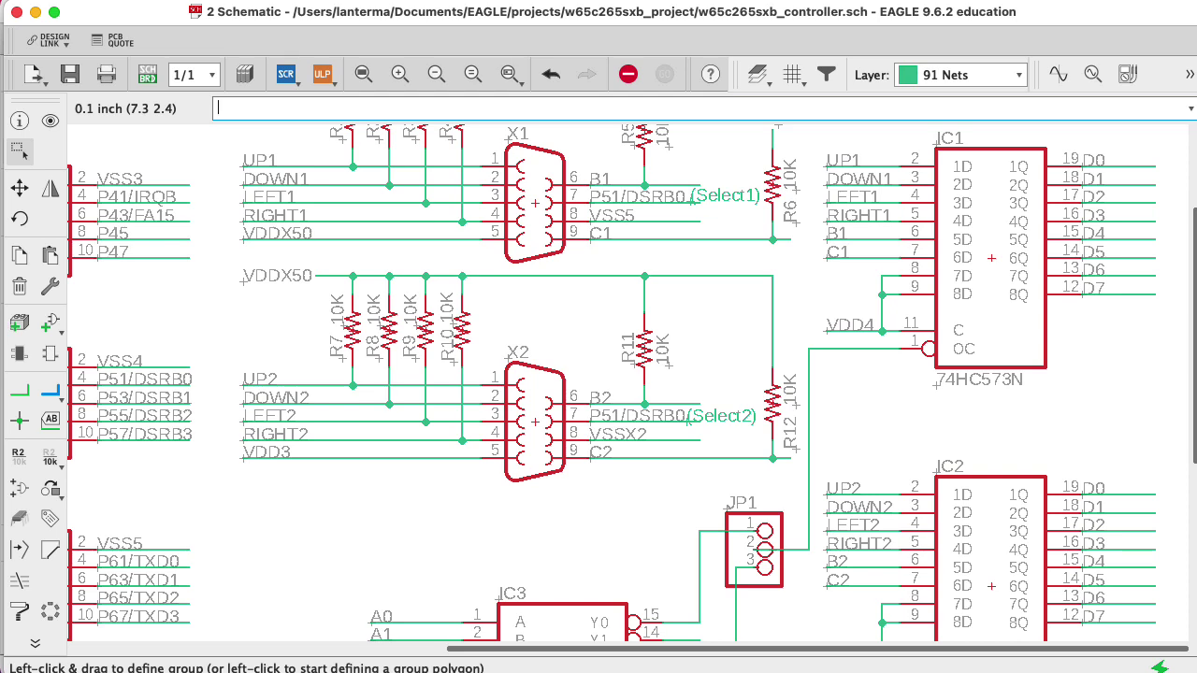
{"action": "scroll", "coordinate": [632, 383], "scroll_direction": "up", "scroll_amount": 1}
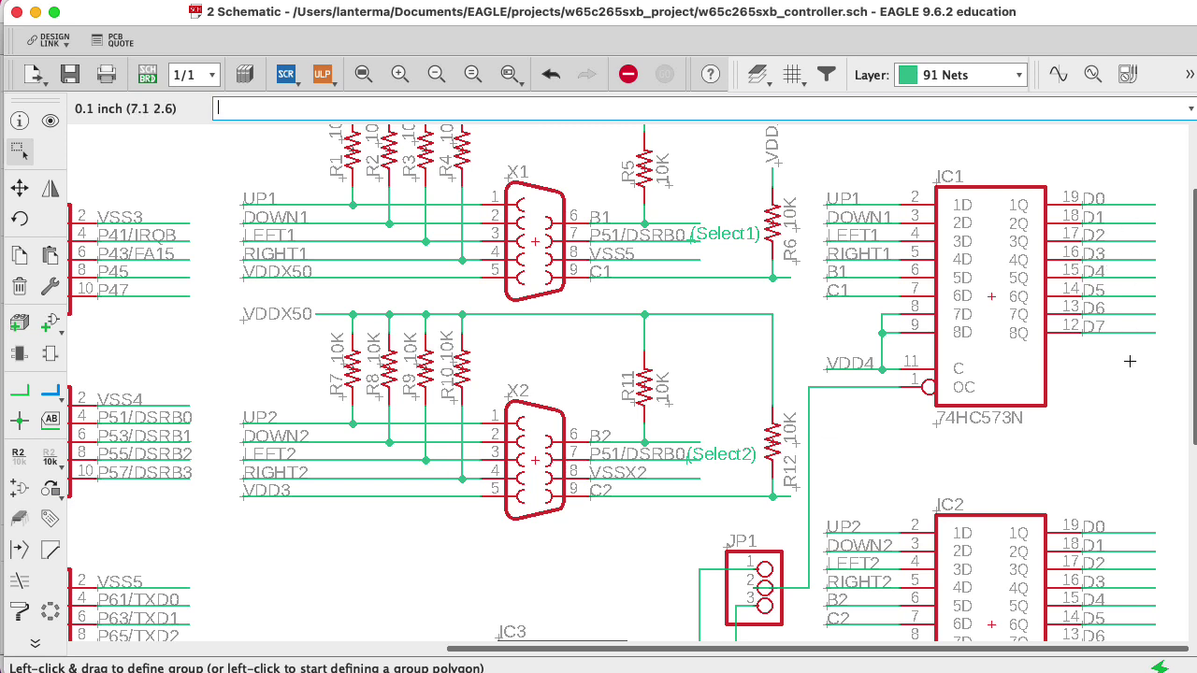
{"action": "scroll", "coordinate": [1193, 346], "scroll_direction": "up", "scroll_amount": 2}
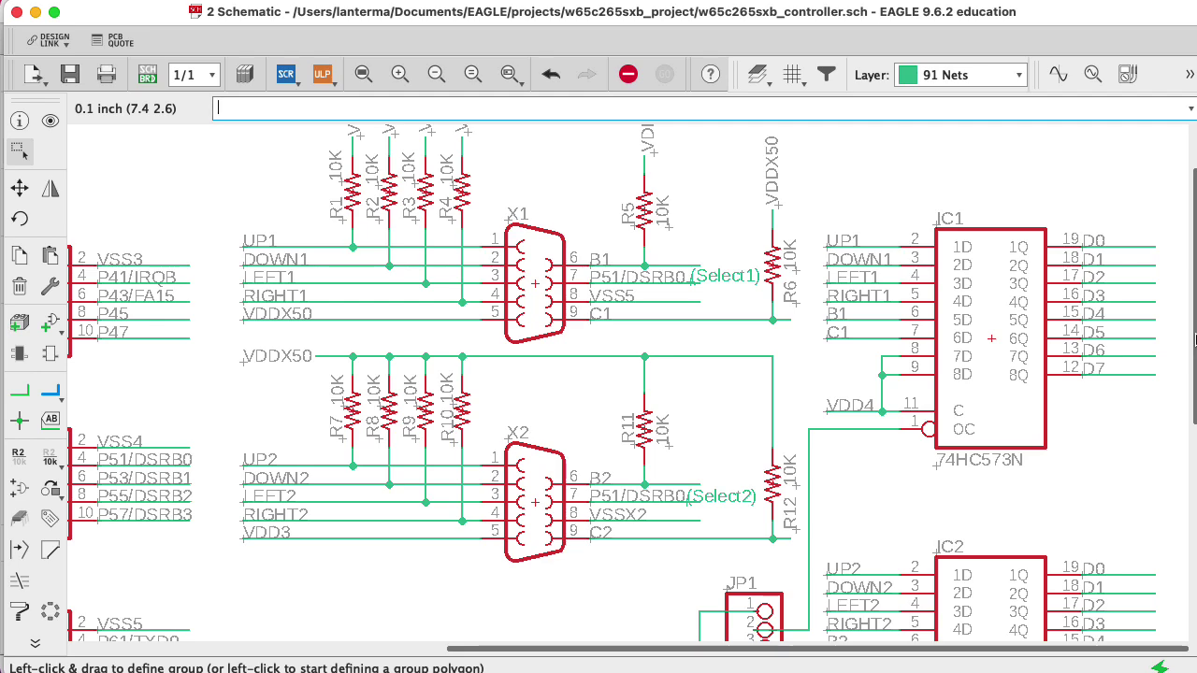
Step: Review the latch and decoder wiring, then bring the 74HC573 datasheet forward, filling the screen
{"action": "left_click_drag", "start_coordinate": [1195, 339], "coordinate": [1192, 472]}
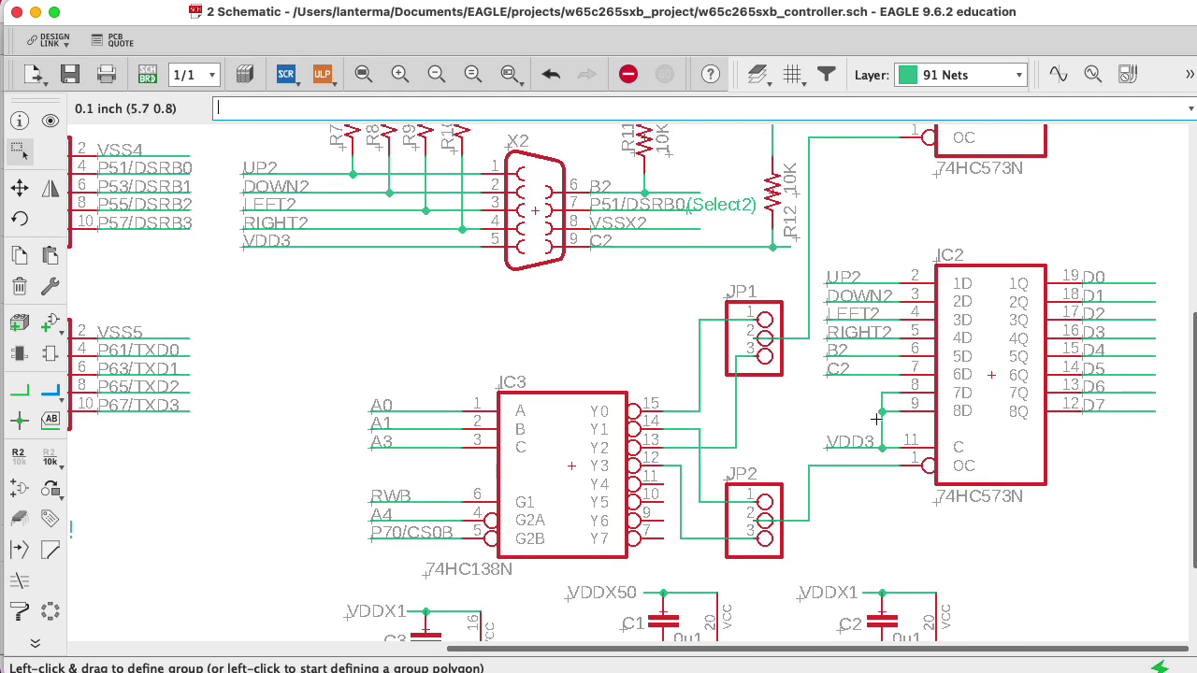
{"action": "scroll", "coordinate": [1149, 447], "scroll_direction": "up", "scroll_amount": 5}
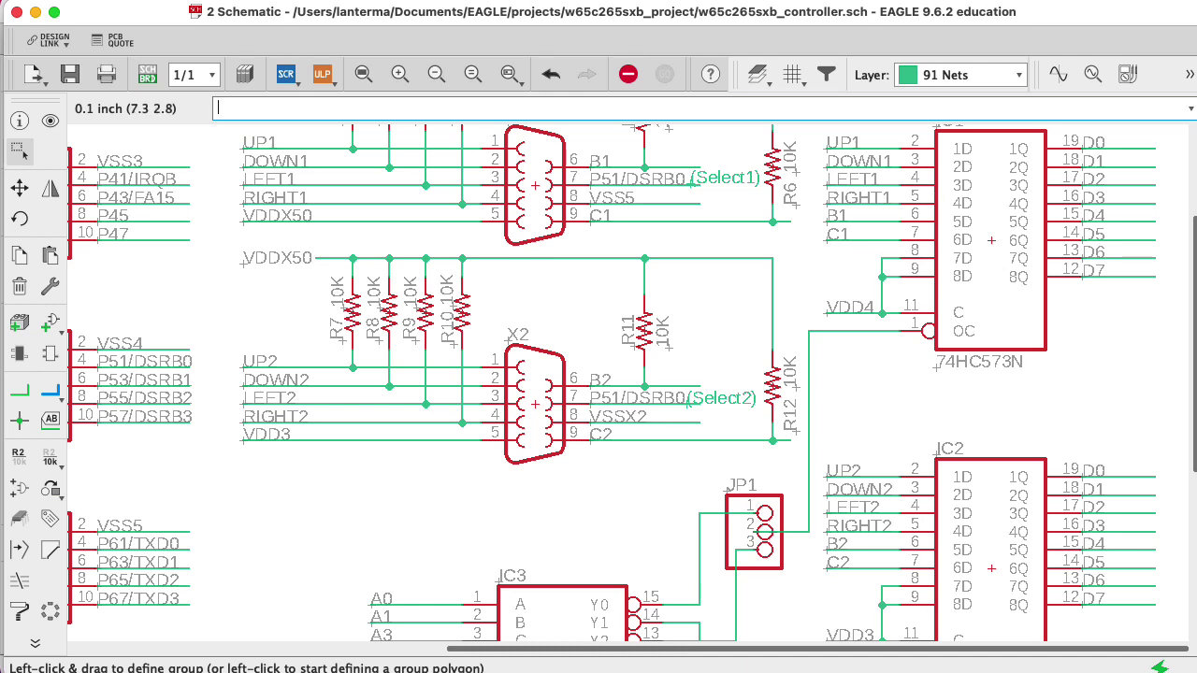
{"action": "left_click_drag", "start_coordinate": [1193, 258], "coordinate": [1195, 243]}
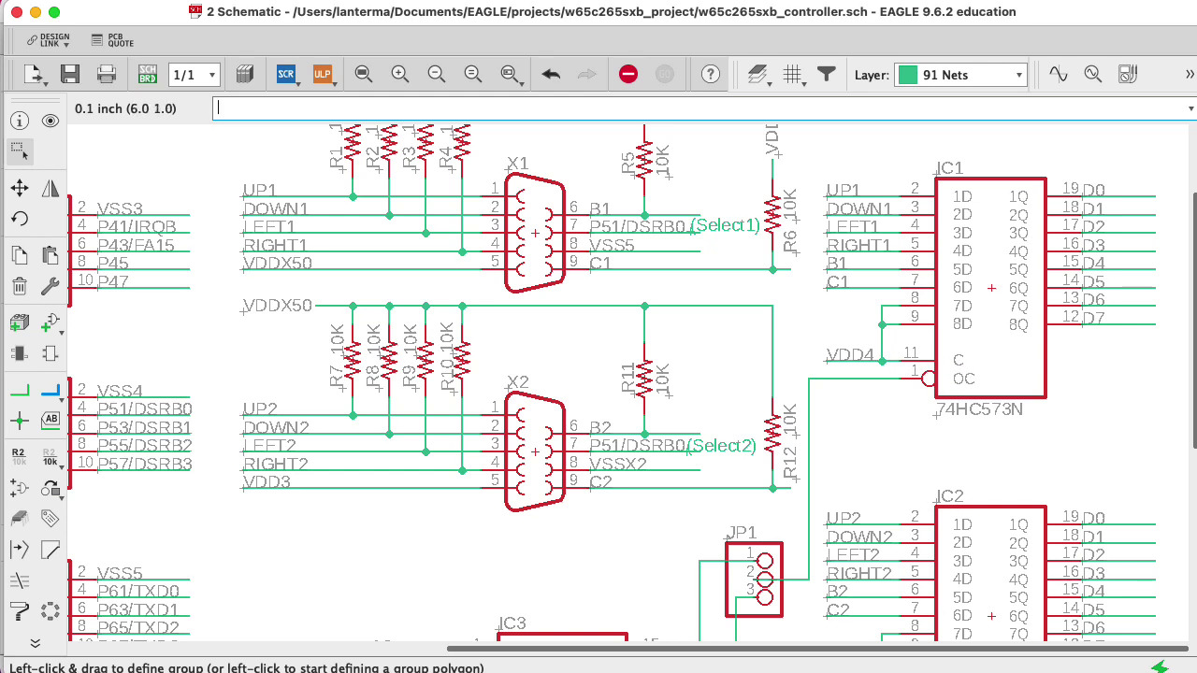
{"action": "key", "text": "super+Tab"}
{"action": "left_click_drag", "start_coordinate": [914, 430], "coordinate": [872, 4]}
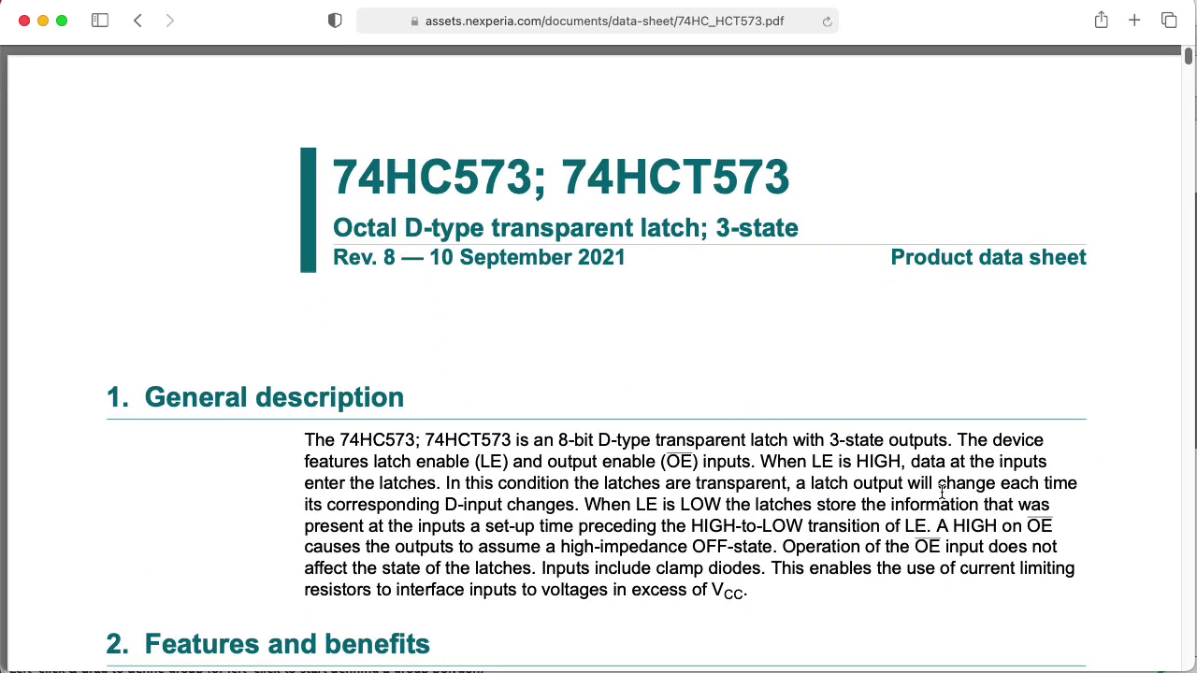
Step: Highlight the datasheet sentence about data entering the latches and compare it with the schematic
{"action": "left_click_drag", "start_coordinate": [912, 465], "coordinate": [440, 487]}
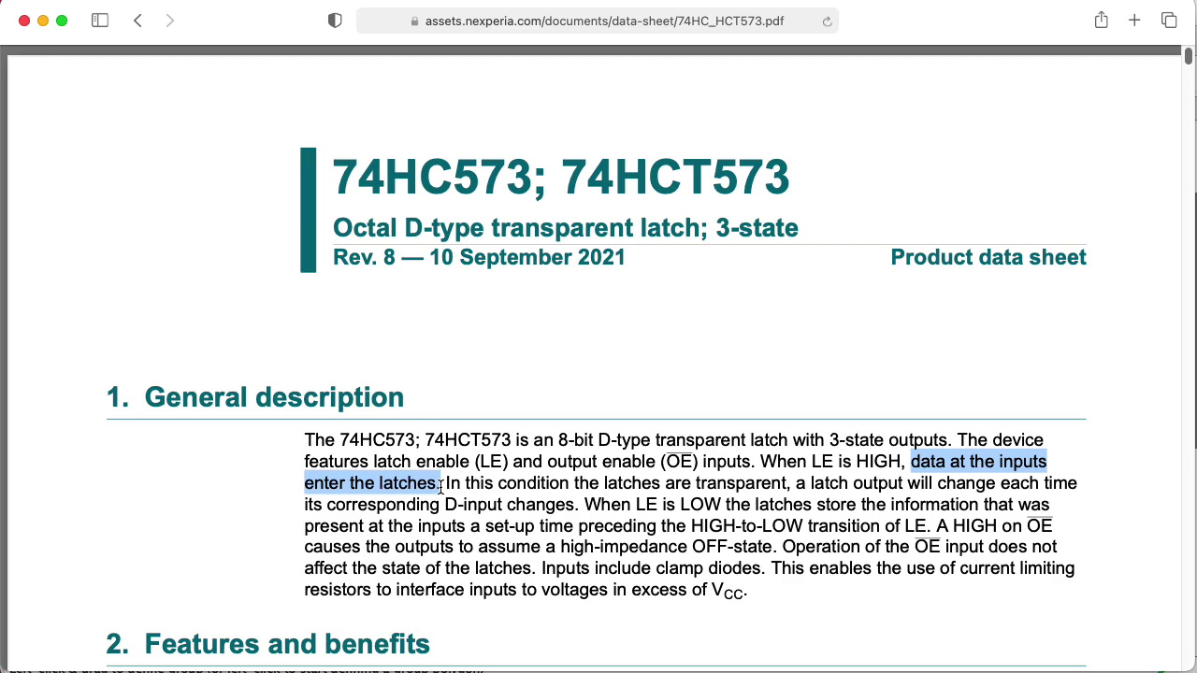
{"action": "left_click_drag", "start_coordinate": [907, 41], "coordinate": [917, 671]}
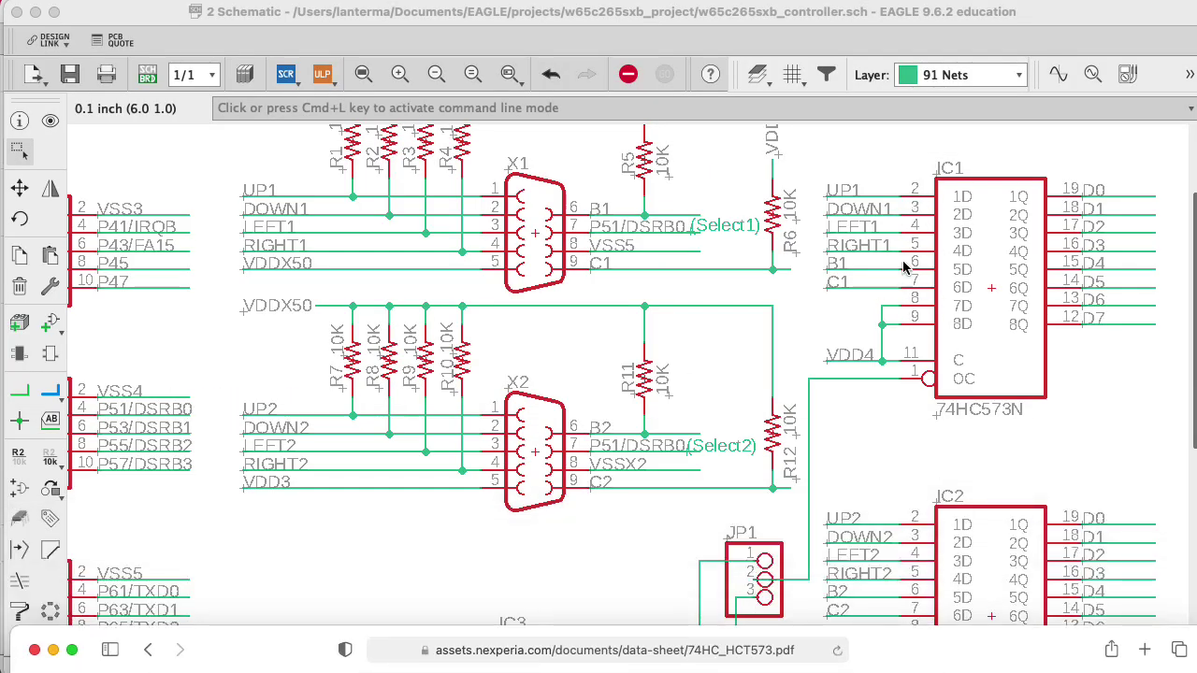
{"action": "left_click_drag", "start_coordinate": [924, 657], "coordinate": [915, 28]}
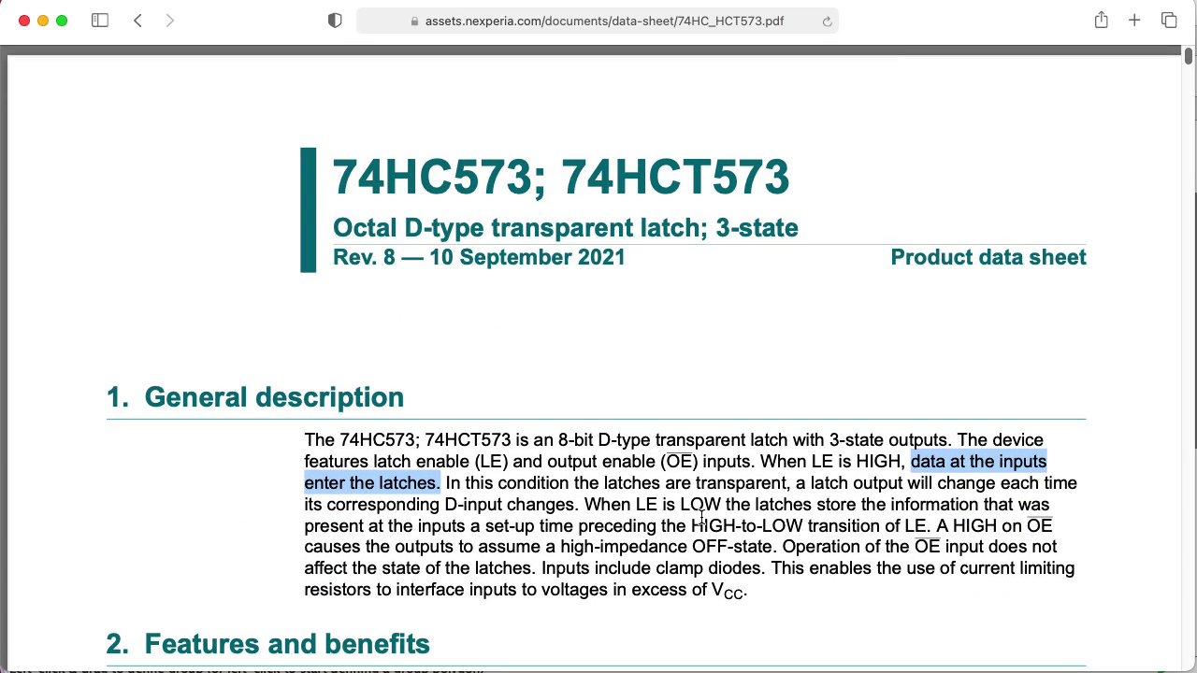
Step: Return to the controller schematic and move the 74HC573 datasheet window out of the way
{"action": "key", "text": "super+Tab"}
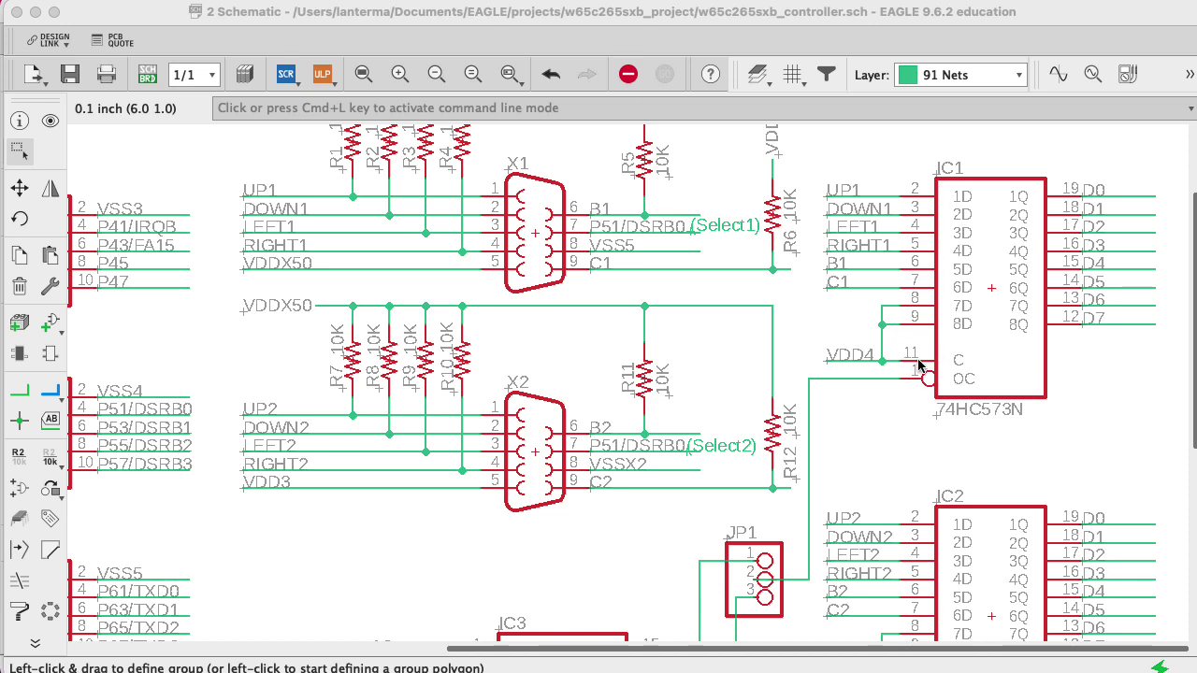
{"action": "left_click", "coordinate": [901, 636]}
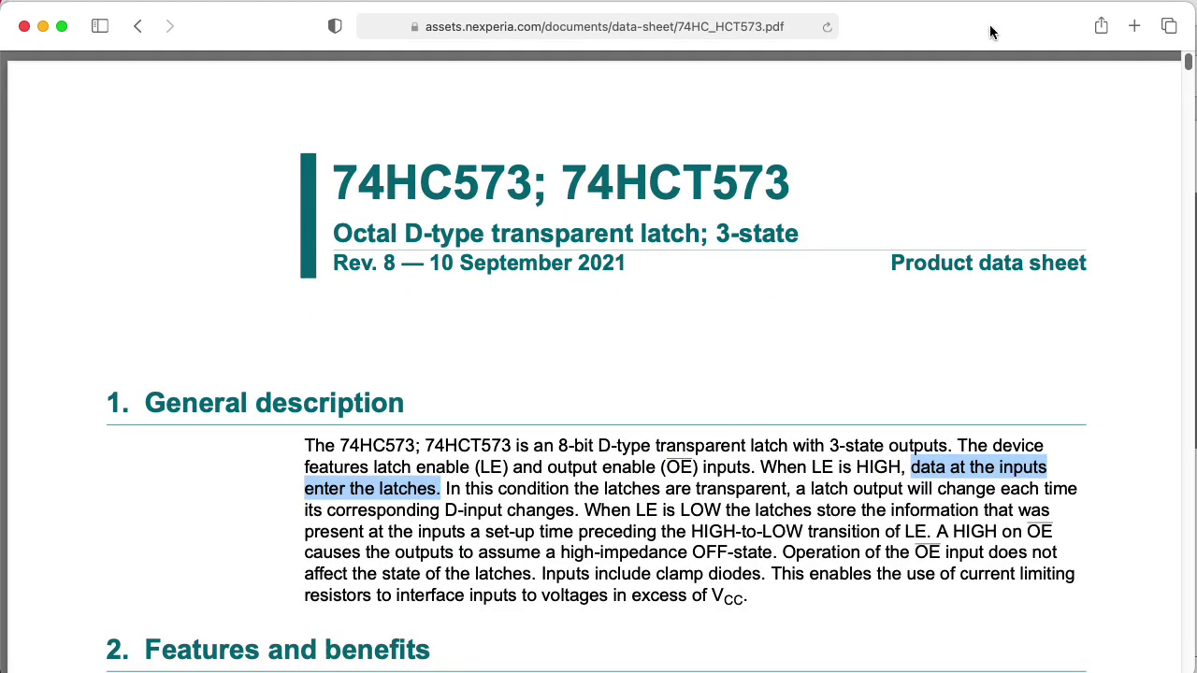
{"action": "left_click_drag", "start_coordinate": [760, 18], "coordinate": [845, 552]}
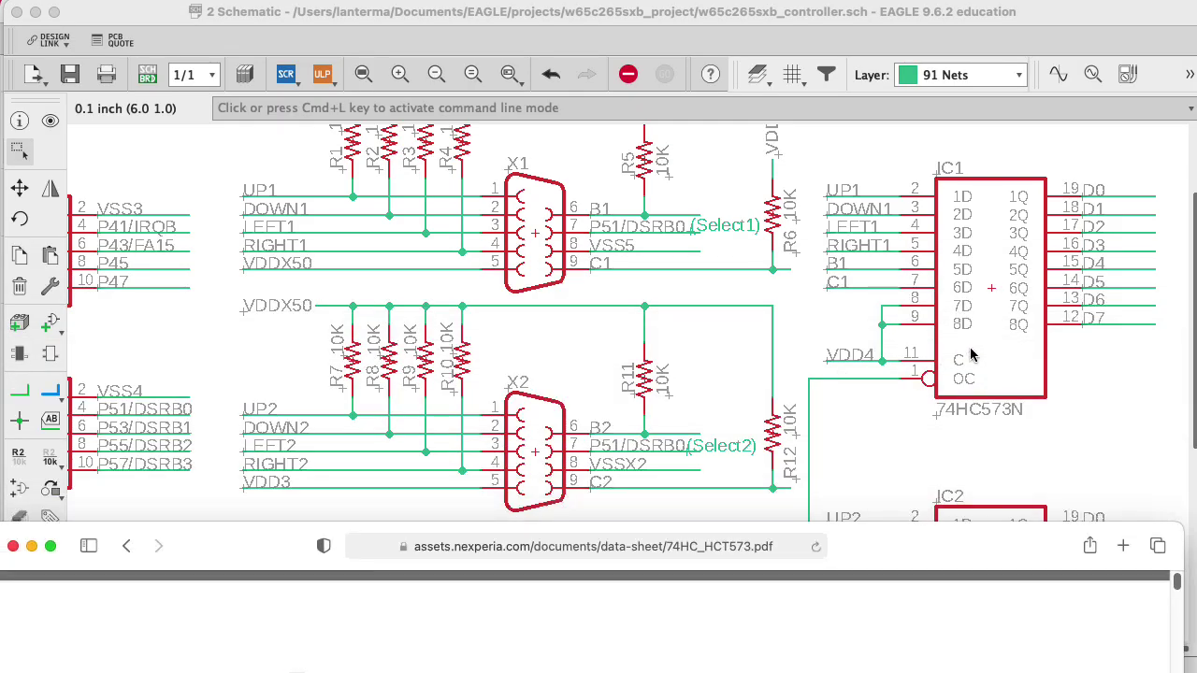
Step: Bring the EAGLE schematic forward and scroll to connector X2, decoder IC3 and jumpers JP1, JP2
{"action": "left_click", "coordinate": [924, 452]}
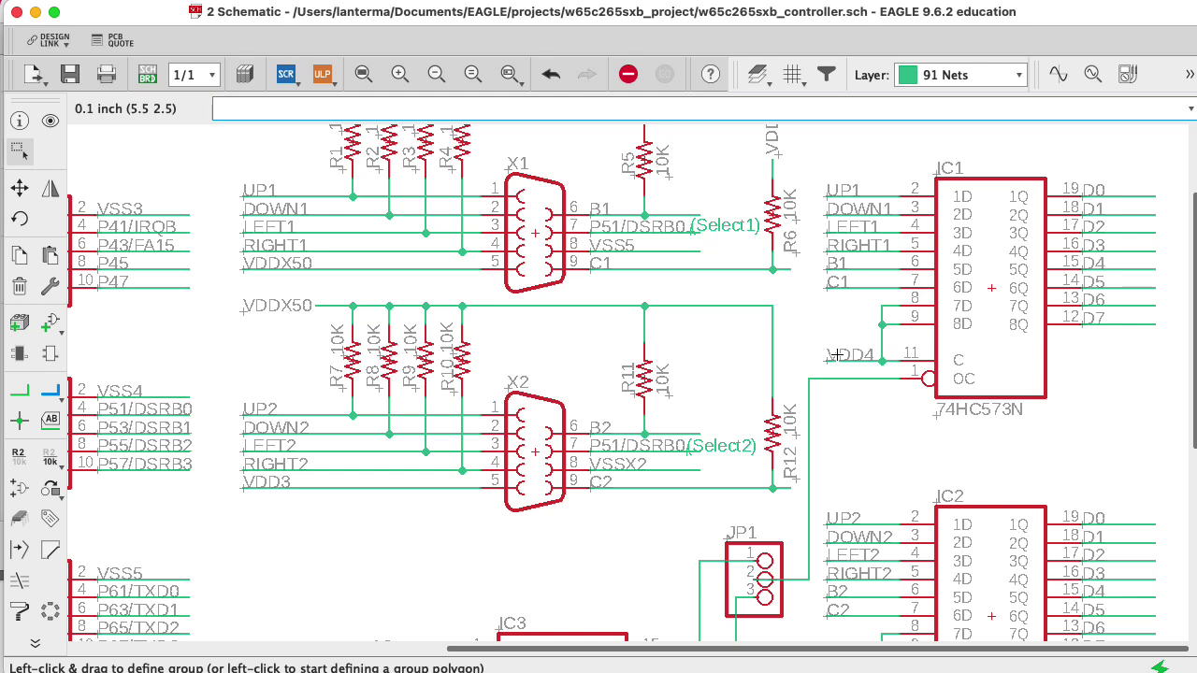
{"action": "left_click_drag", "start_coordinate": [1192, 385], "coordinate": [1191, 337]}
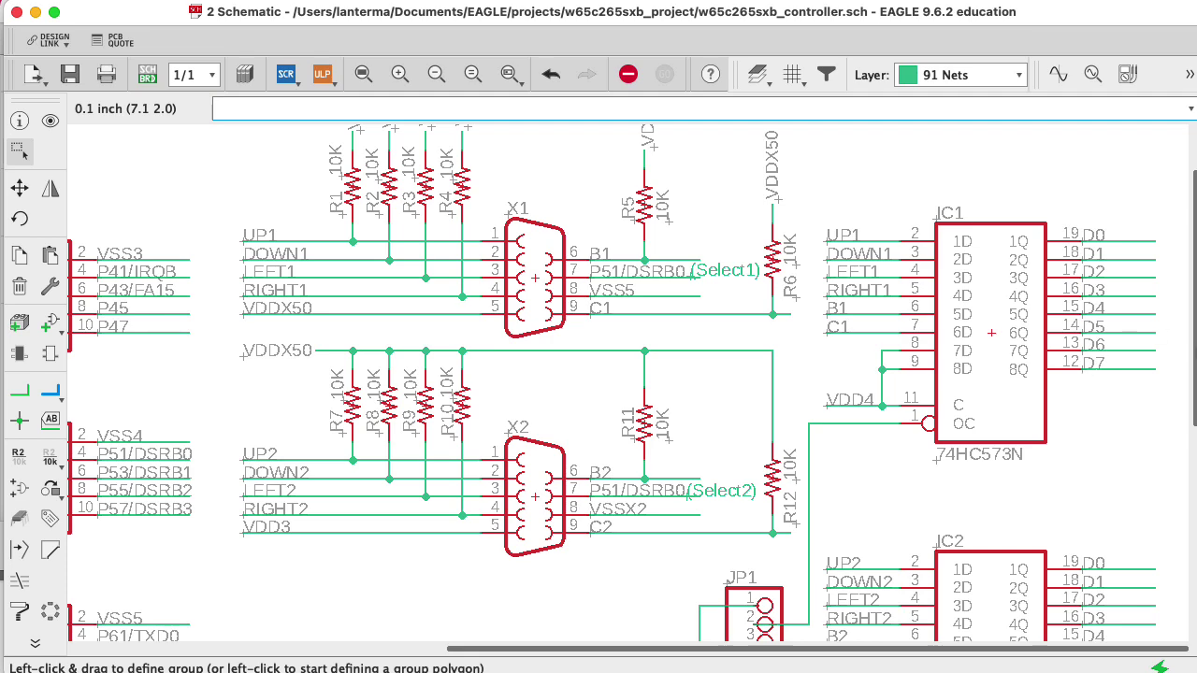
{"action": "scroll", "coordinate": [632, 385], "scroll_direction": "down", "scroll_amount": 5}
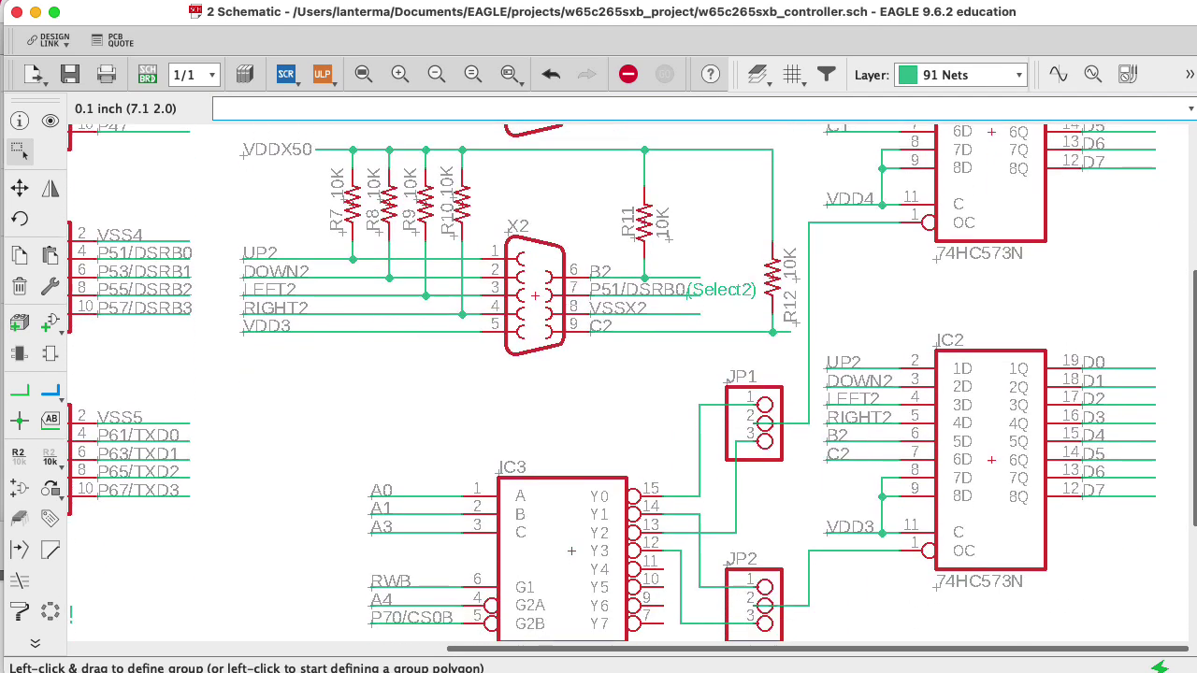
{"action": "scroll", "coordinate": [632, 385], "scroll_direction": "down", "scroll_amount": 3}
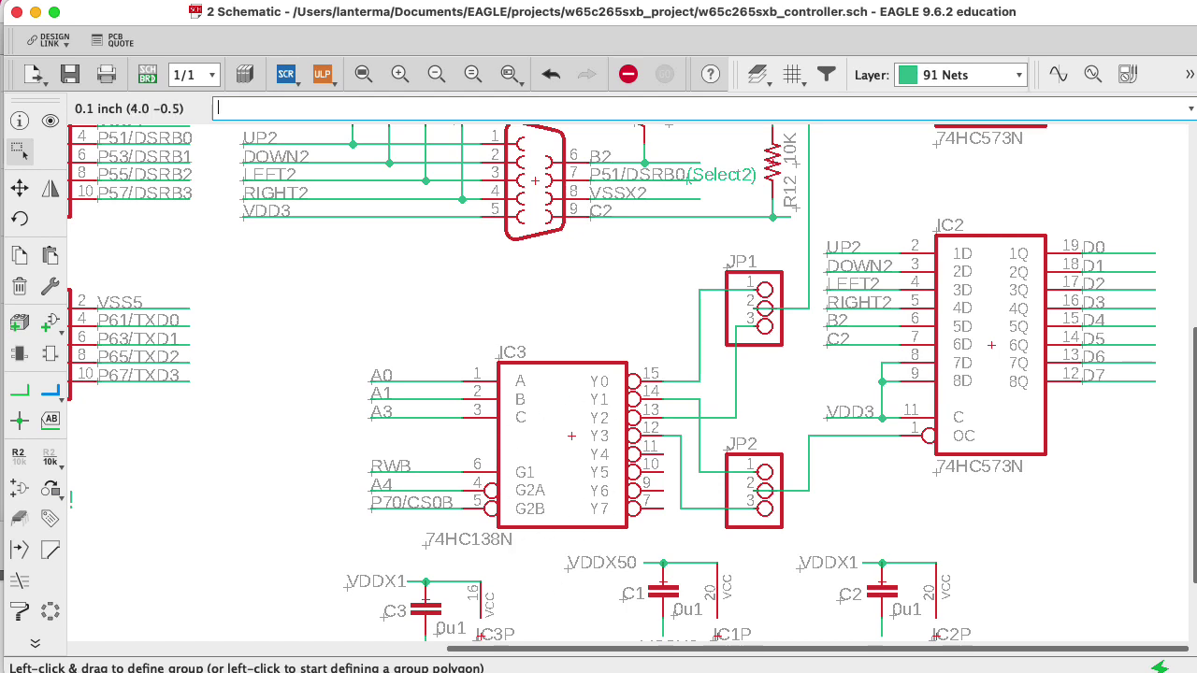
{"action": "scroll", "coordinate": [574, 634], "scroll_direction": "up", "scroll_amount": 2}
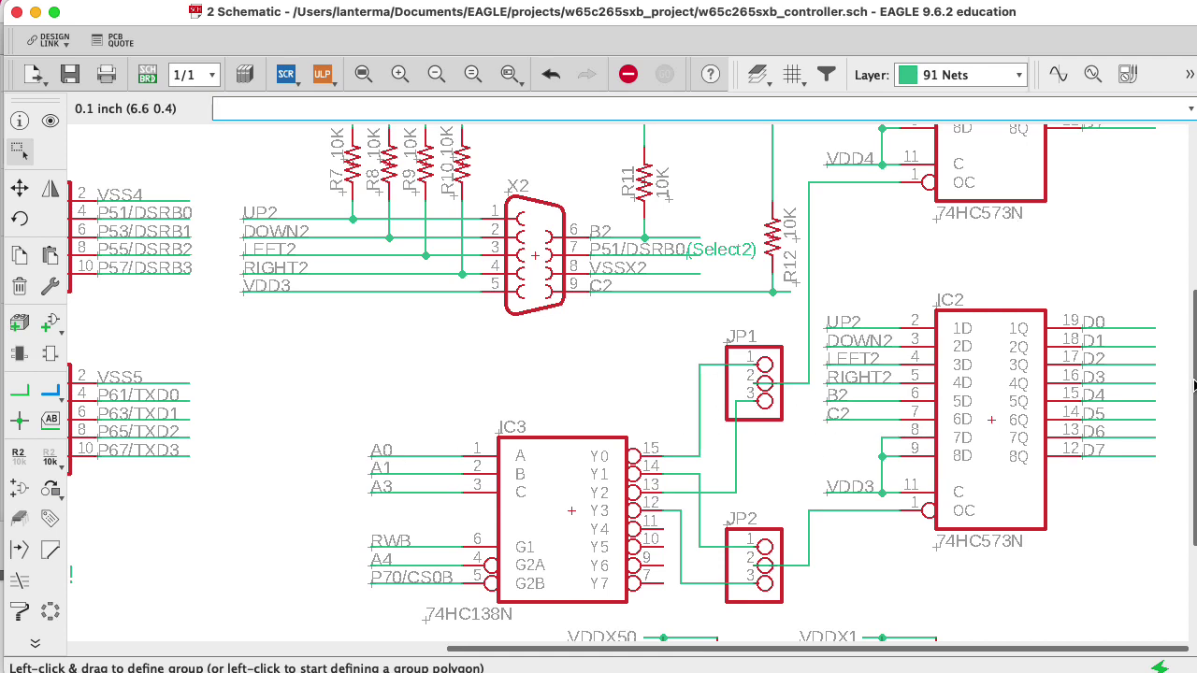
Step: Shift the schematic view to show the JP1 and JP2 middle pins wired to the IC1 and IC2 OC pins
{"action": "mouse_move", "coordinate": [1194, 384]}
{"action": "left_mouse_down"}
{"action": "mouse_move", "coordinate": [1194, 273]}
{"action": "mouse_move", "coordinate": [1194, 413]}
{"action": "mouse_move", "coordinate": [1194, 374]}
{"action": "left_mouse_up"}
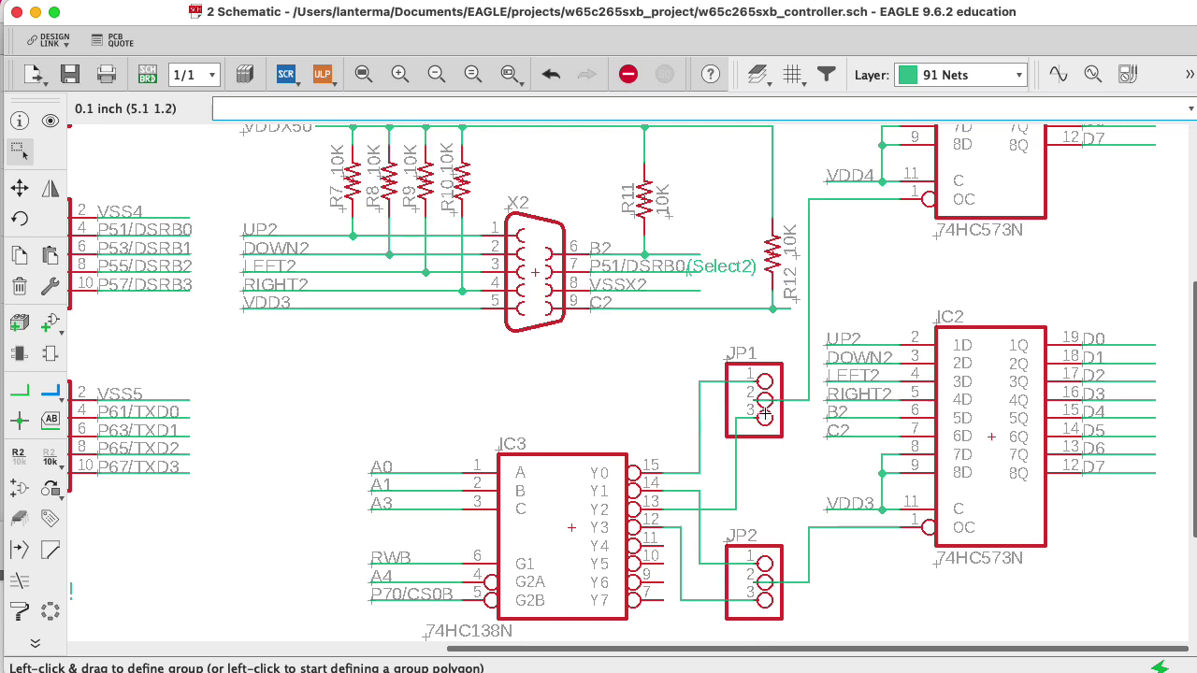
Step: Open the board layout, zoom into the decoder and jumper area, then bring up the 74LS vs. 74HC question
{"action": "key", "text": "super+grave"}
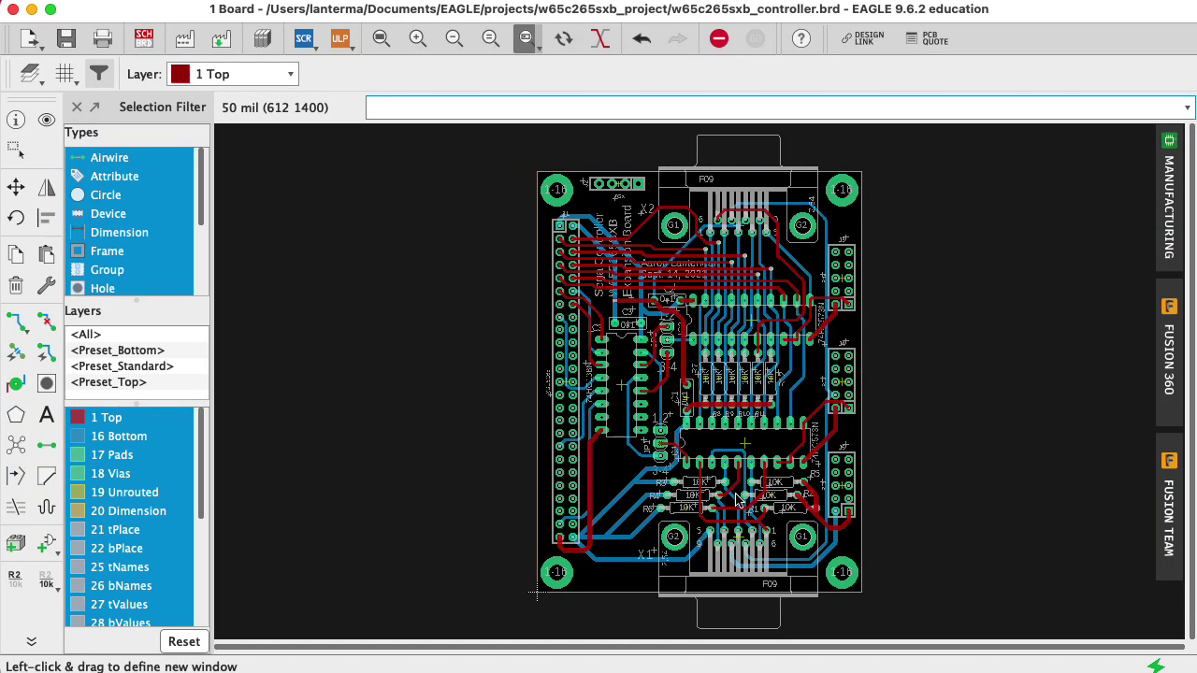
{"action": "left_click_drag", "start_coordinate": [662, 425], "coordinate": [607, 295]}
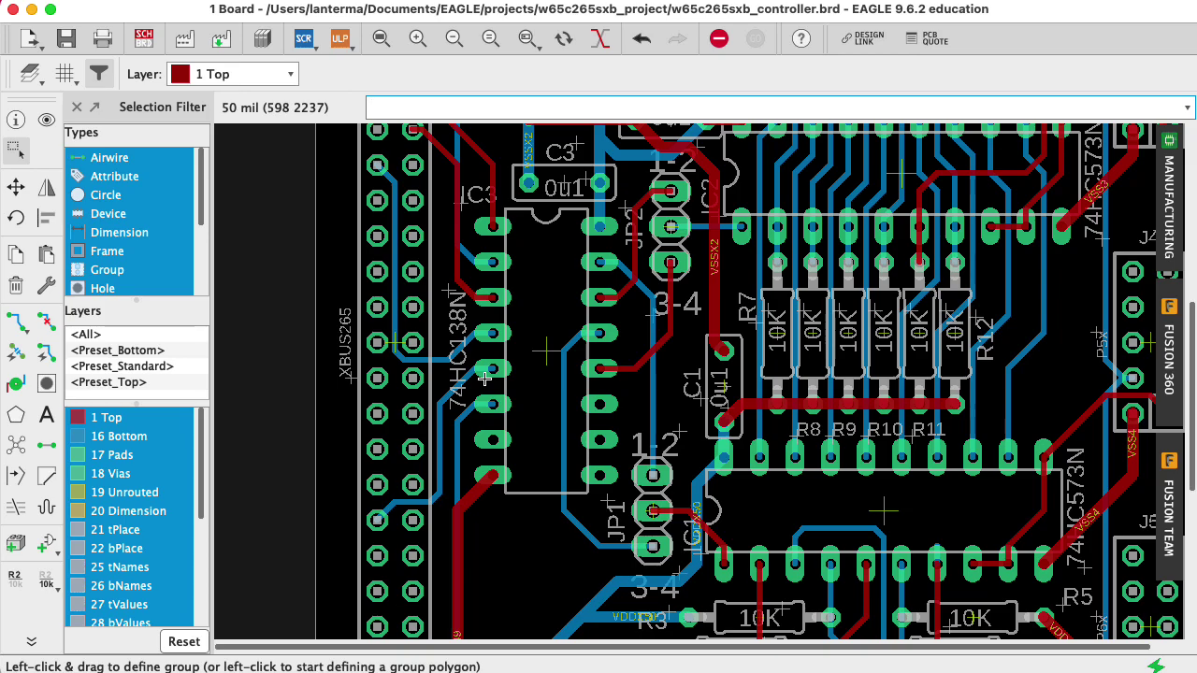
{"action": "key", "text": "super+Tab"}
Step: Scroll down the 74LS vs. 74HC thread to the later answers about driving LEDs
{"action": "scroll", "coordinate": [517, 554], "scroll_direction": "down", "scroll_amount": 5}
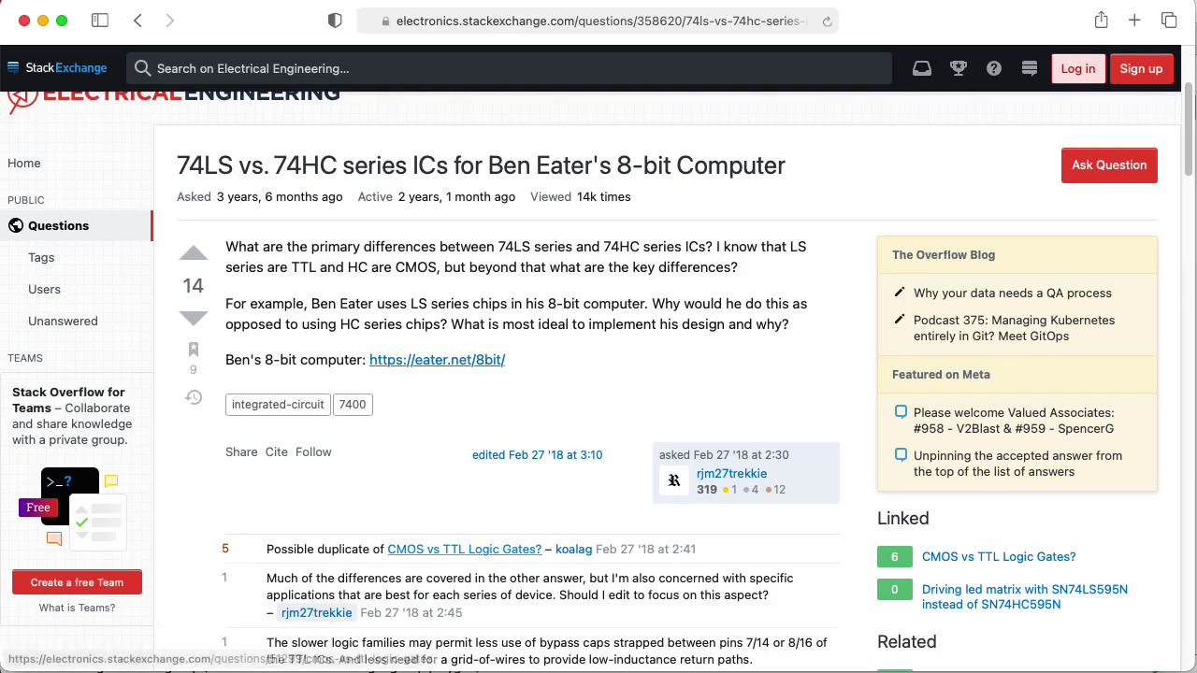
{"action": "scroll", "coordinate": [598, 374], "scroll_direction": "down", "scroll_amount": 5}
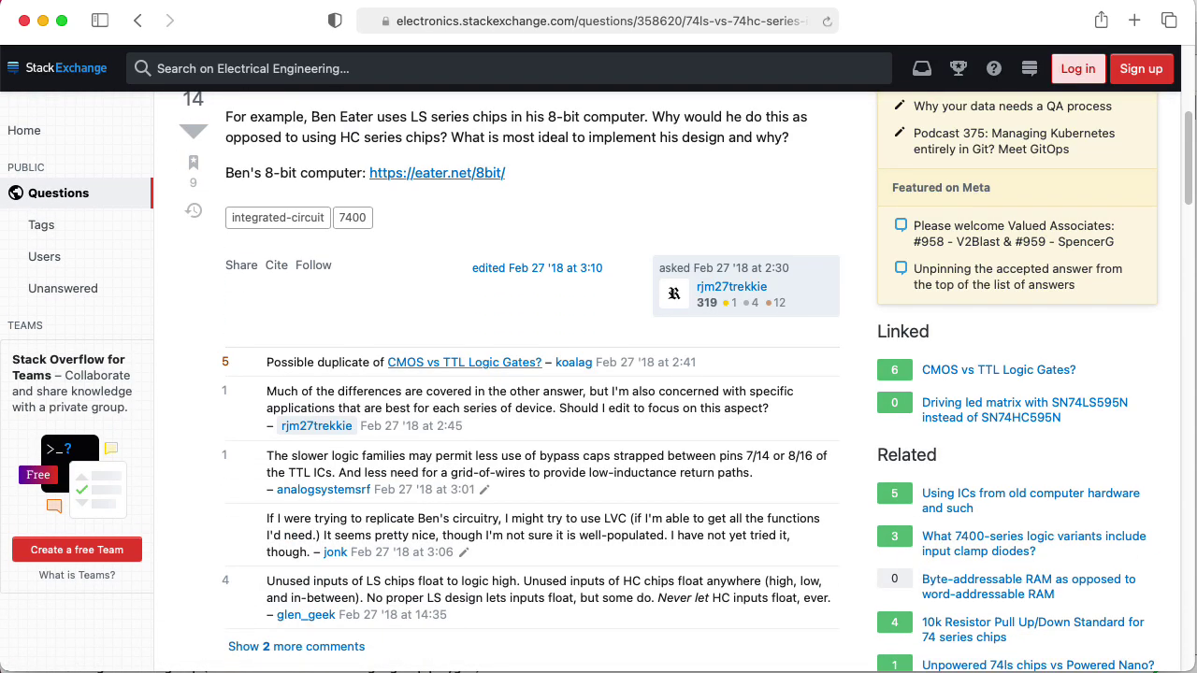
{"action": "scroll", "coordinate": [599, 374], "scroll_direction": "down", "scroll_amount": 5}
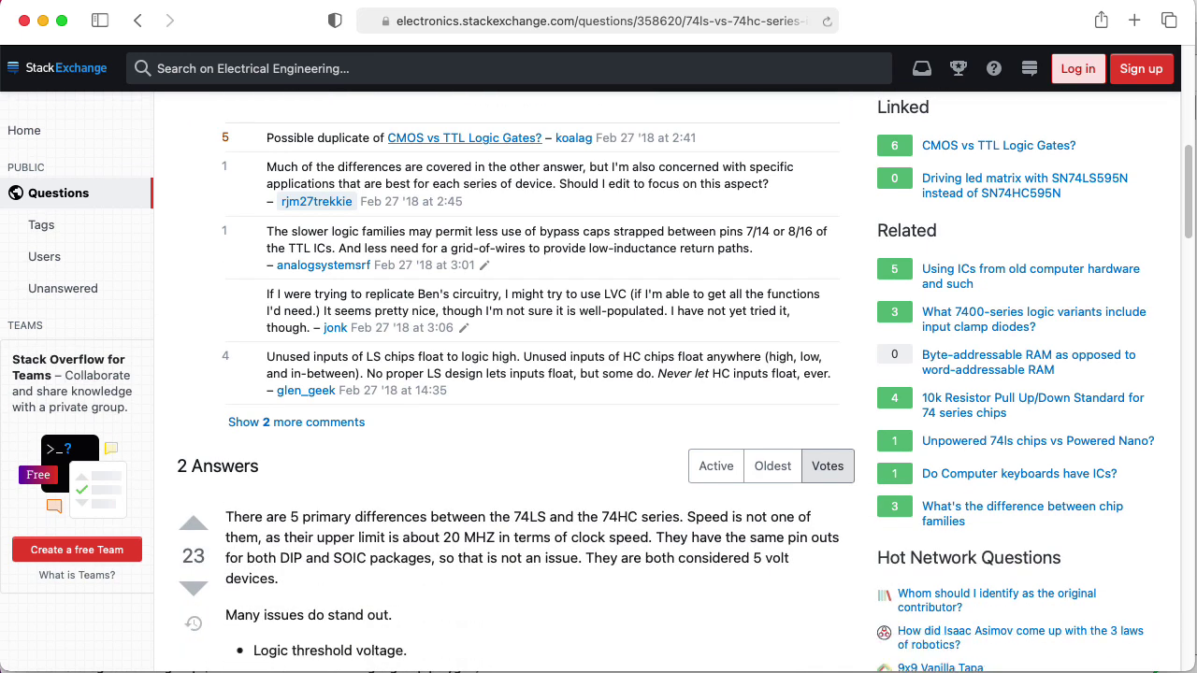
{"action": "scroll", "coordinate": [598, 374], "scroll_direction": "down", "scroll_amount": 5}
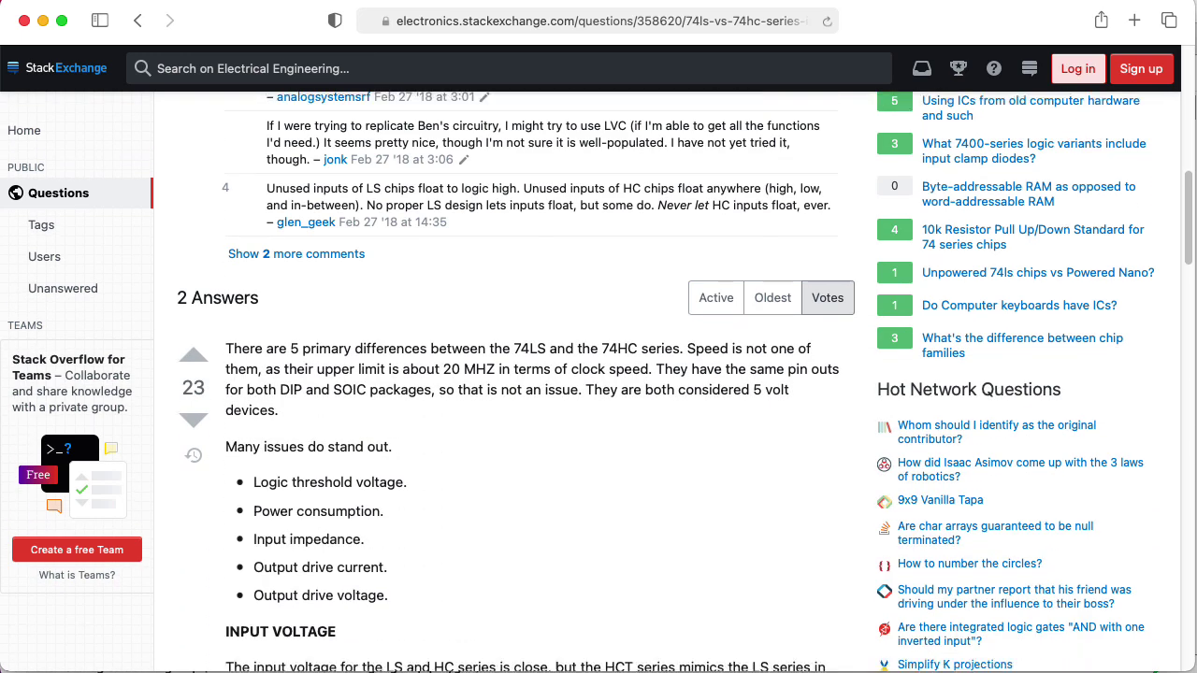
{"action": "scroll", "coordinate": [599, 374], "scroll_direction": "down", "scroll_amount": 5}
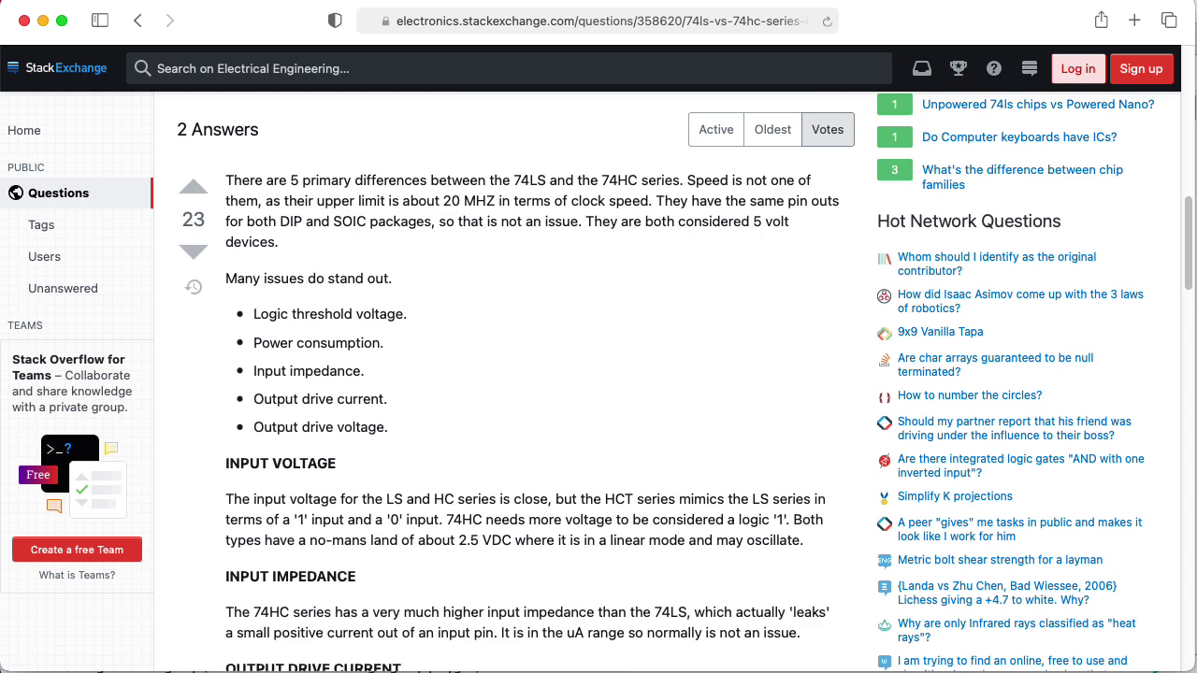
{"action": "scroll", "coordinate": [599, 374], "scroll_direction": "down", "scroll_amount": 5}
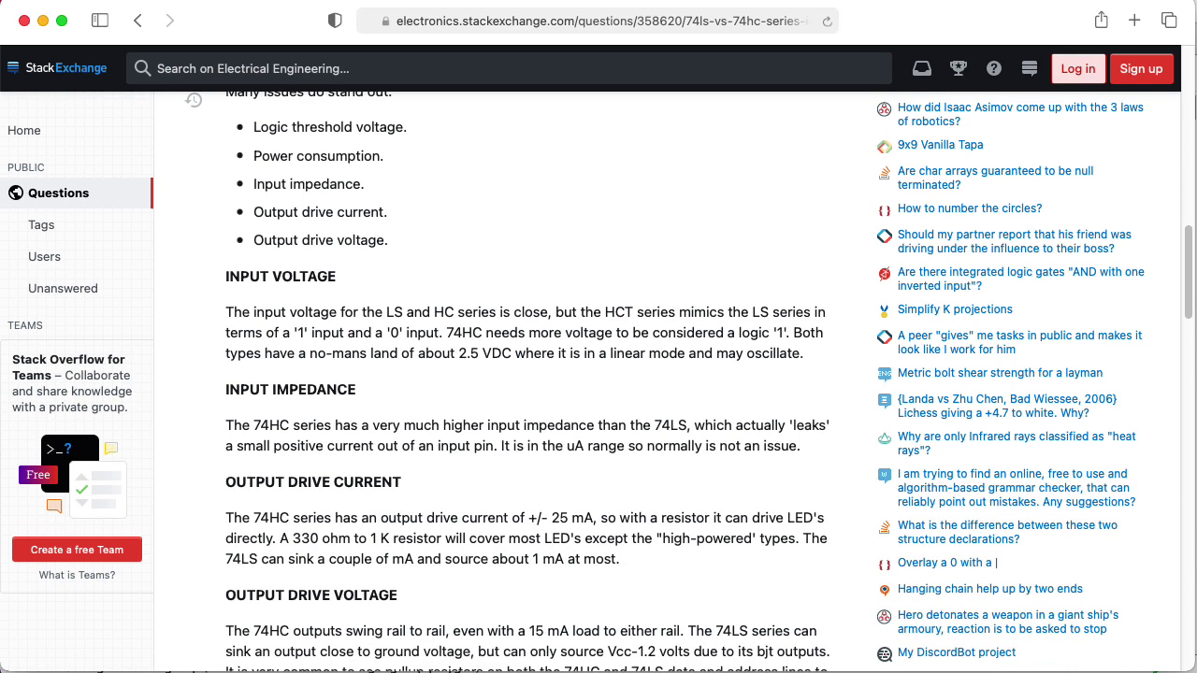
{"action": "scroll", "coordinate": [599, 374], "scroll_direction": "down", "scroll_amount": 5}
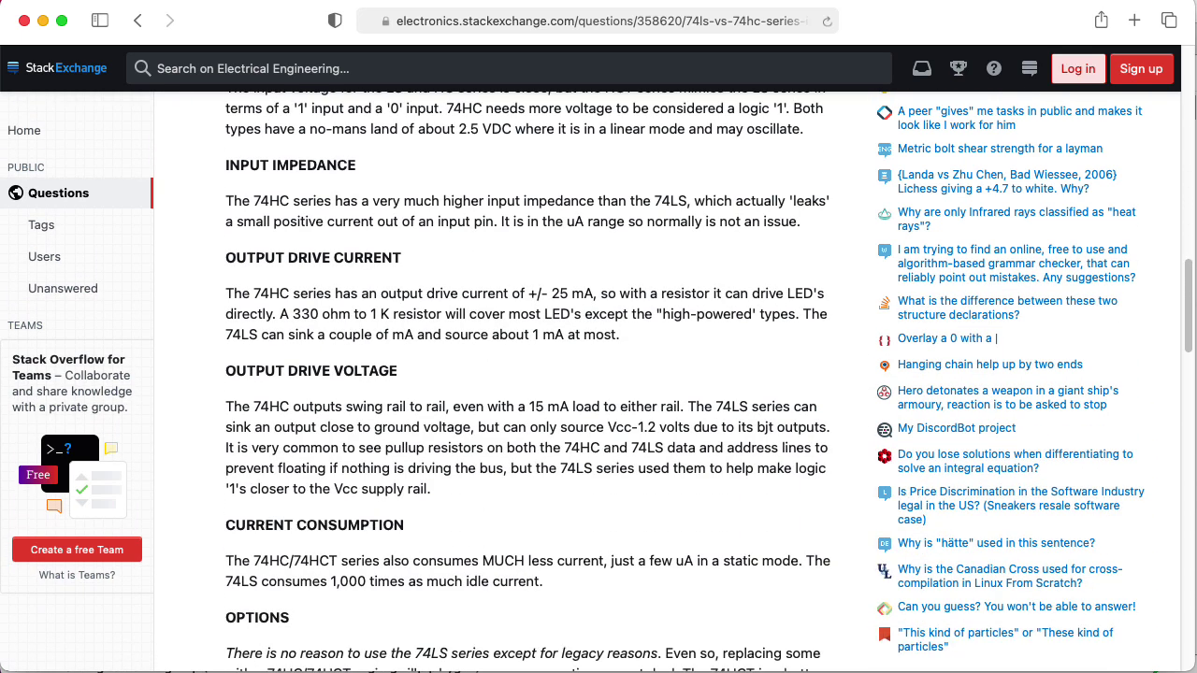
{"action": "scroll", "coordinate": [598, 374], "scroll_direction": "down", "scroll_amount": 5}
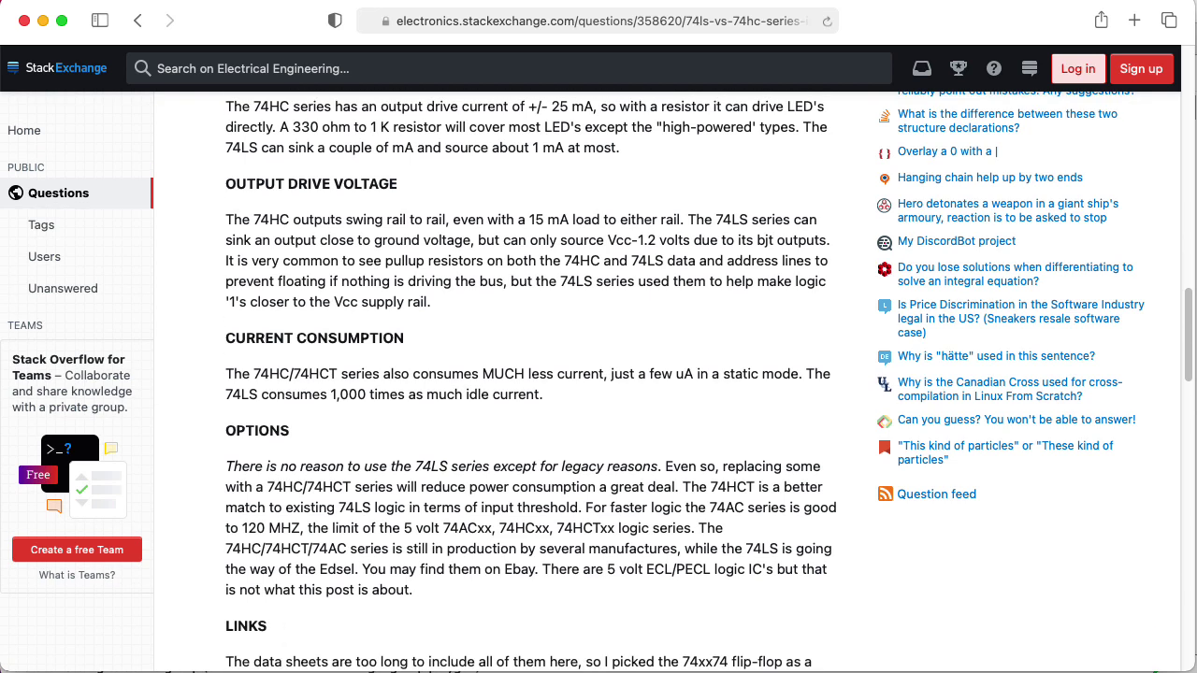
{"action": "scroll", "coordinate": [598, 374], "scroll_direction": "down", "scroll_amount": 5}
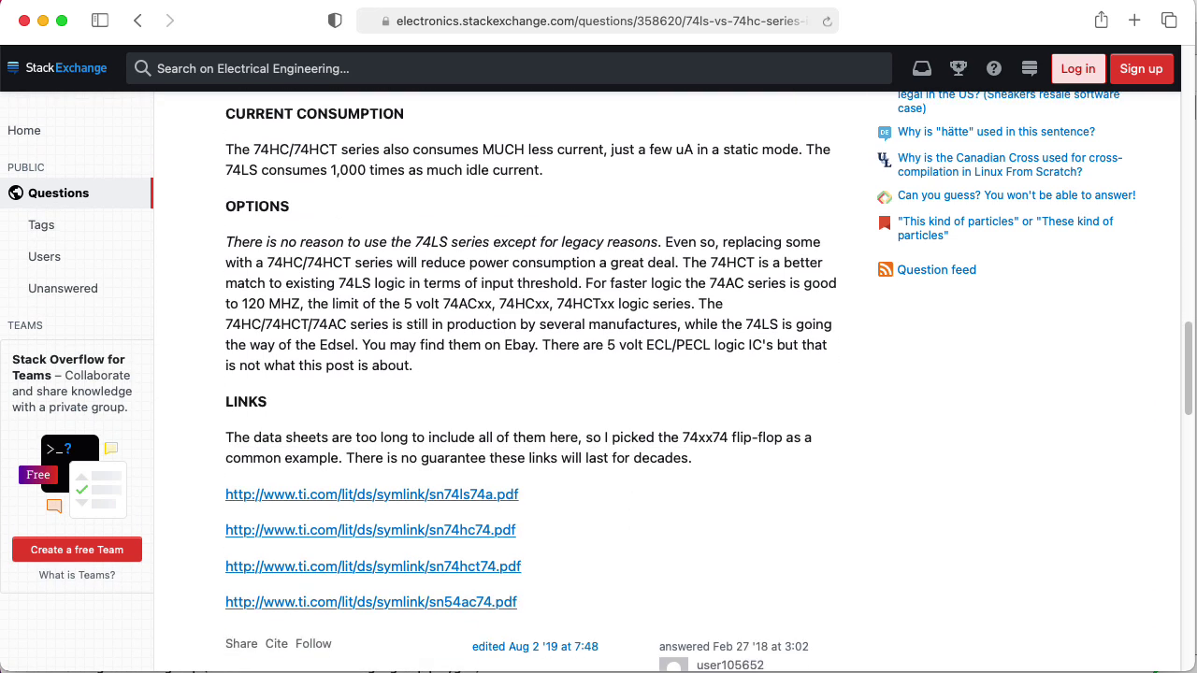
{"action": "scroll", "coordinate": [598, 374], "scroll_direction": "down", "scroll_amount": 5}
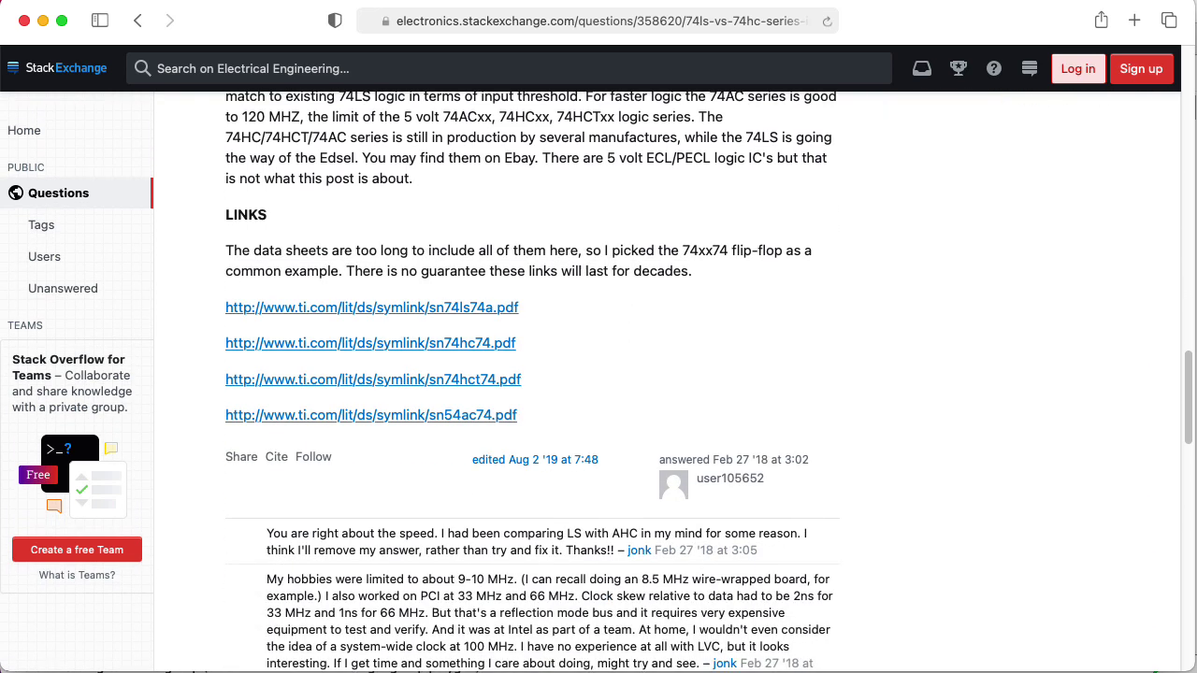
{"action": "scroll", "coordinate": [598, 374], "scroll_direction": "down", "scroll_amount": 5}
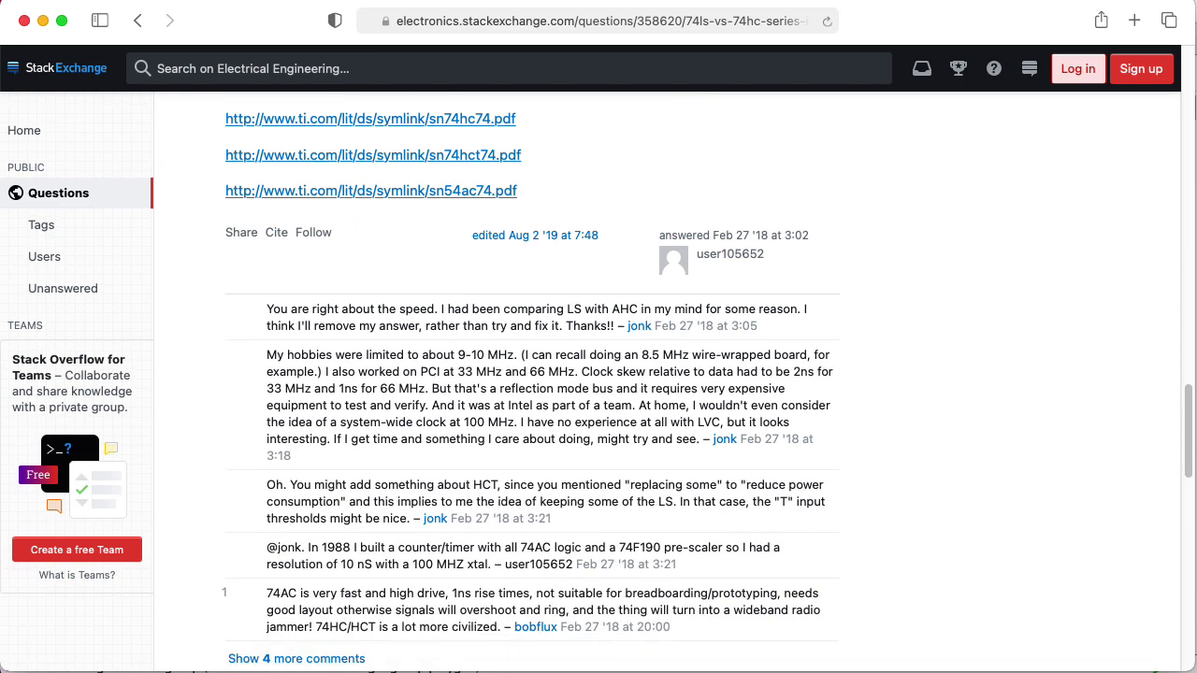
{"action": "scroll", "coordinate": [598, 374], "scroll_direction": "down", "scroll_amount": 5}
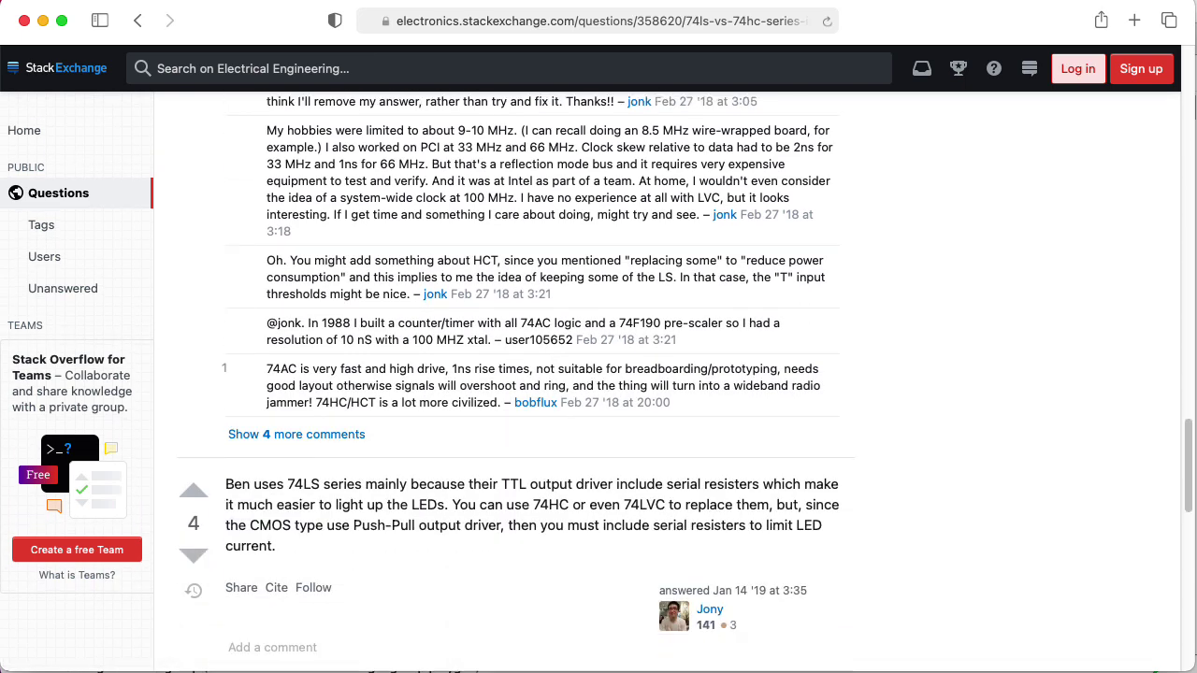
{"action": "scroll", "coordinate": [598, 374], "scroll_direction": "down", "scroll_amount": 2}
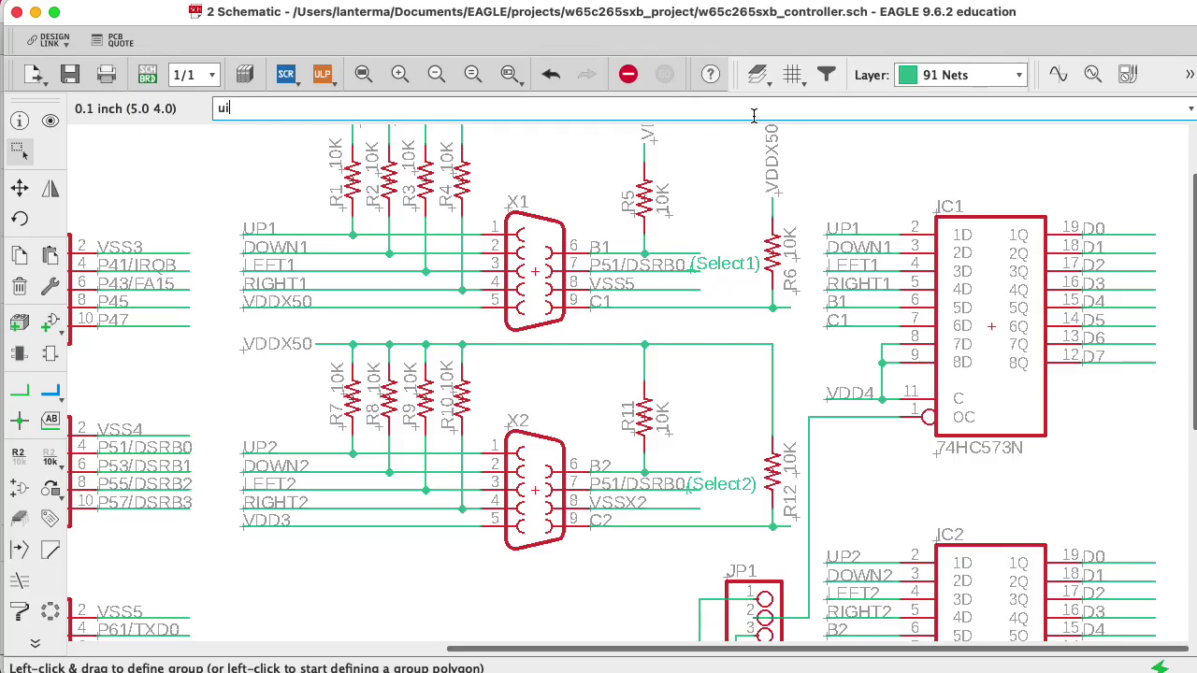
Step: Abandon a half-entered invoke command and scroll down to IC3, JP2 and capacitors C1–C3
{"action": "type", "text": "invoke"}
{"action": "key", "text": "BackSpace"}
{"action": "scroll", "coordinate": [1195, 327], "scroll_direction": "down", "scroll_amount": 10}
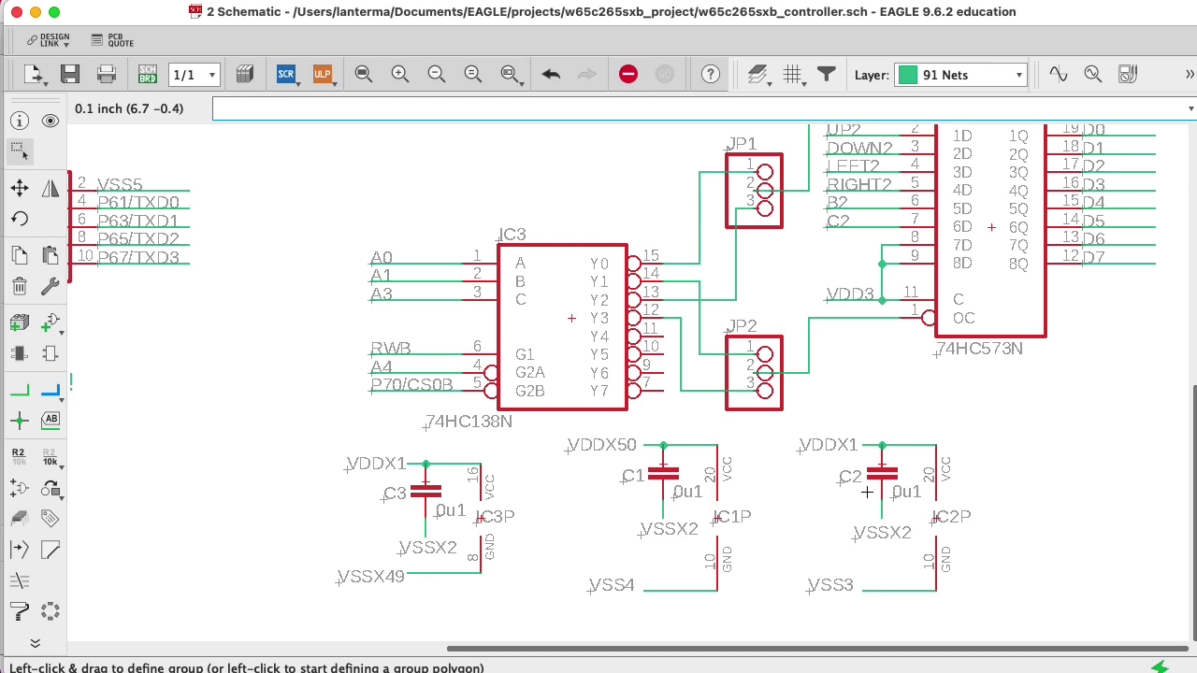
{"action": "left_click", "coordinate": [147, 74]}
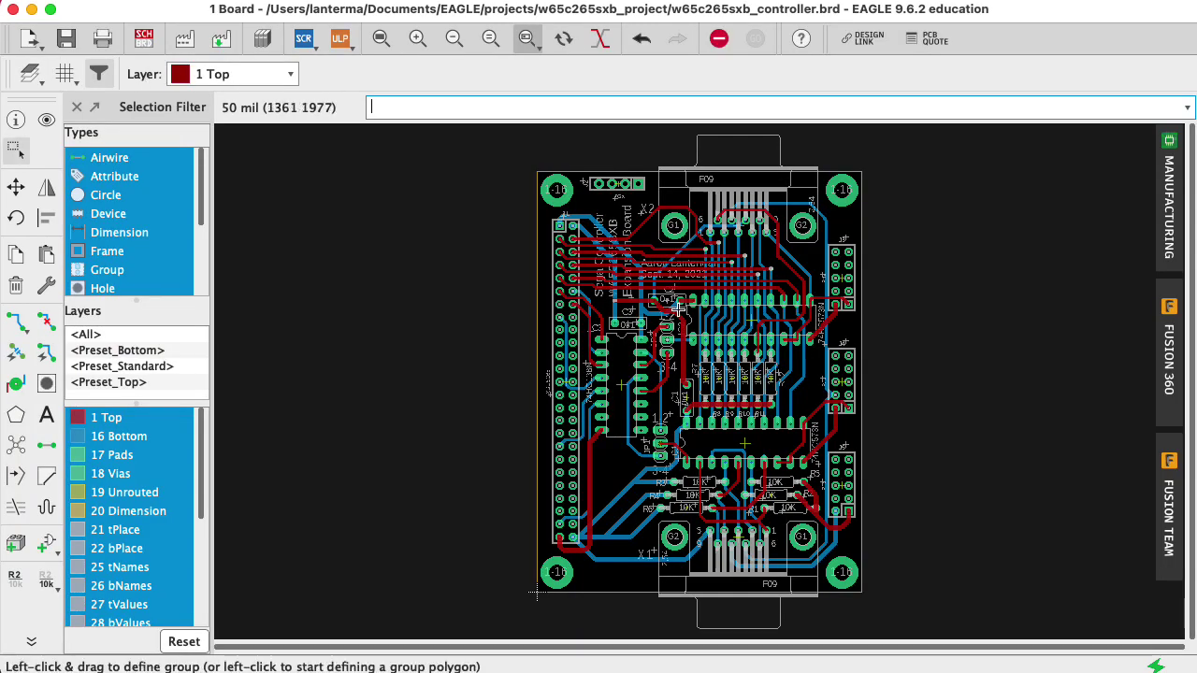
{"action": "left_click", "coordinate": [527, 37]}
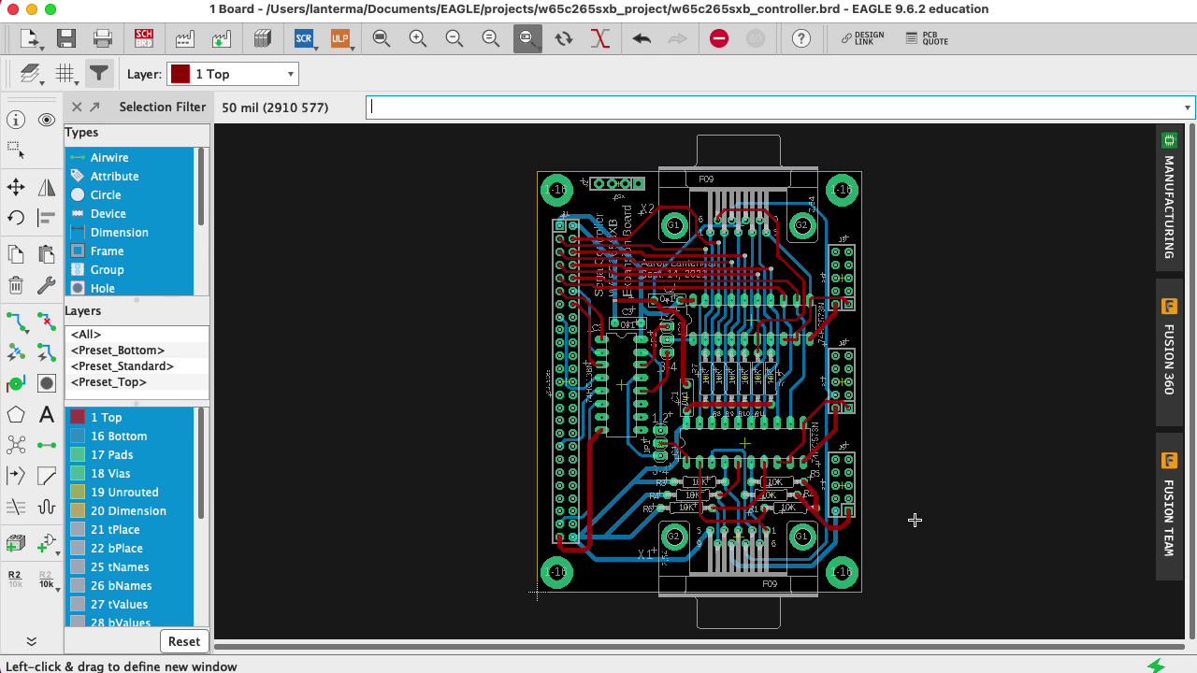
{"action": "left_click_drag", "start_coordinate": [915, 517], "coordinate": [548, 225]}
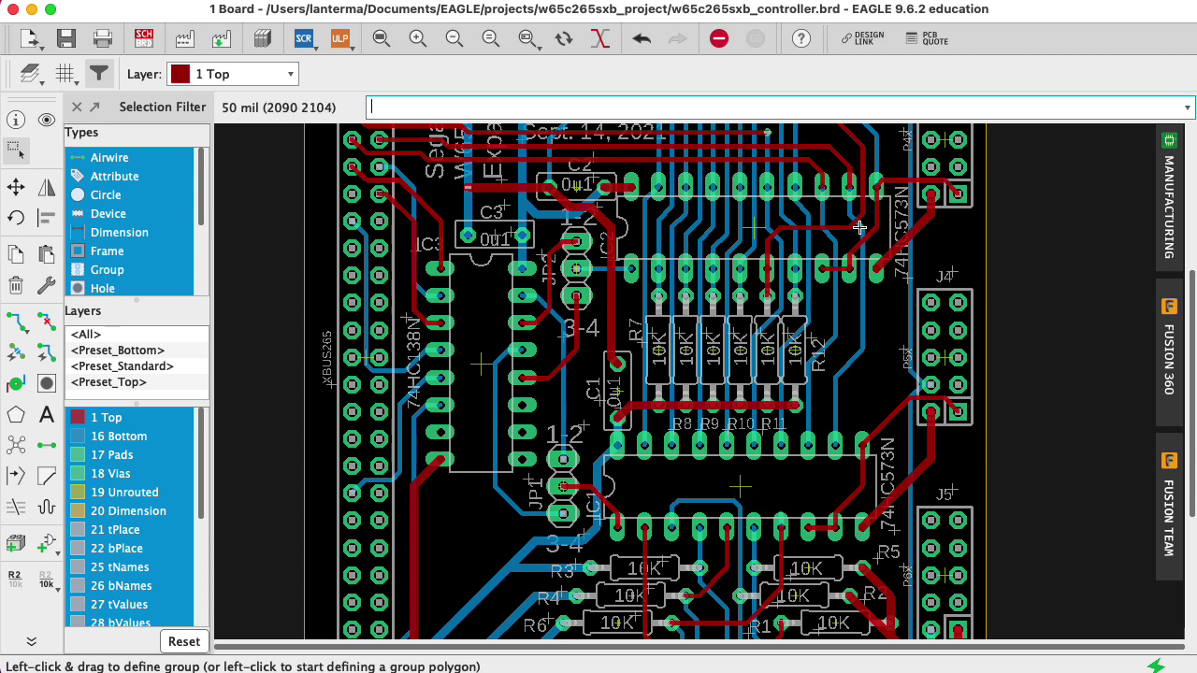
{"action": "left_click_drag", "start_coordinate": [1193, 301], "coordinate": [1193, 266]}
{"action": "scroll", "coordinate": [1193, 267], "scroll_direction": "up", "scroll_amount": 3}
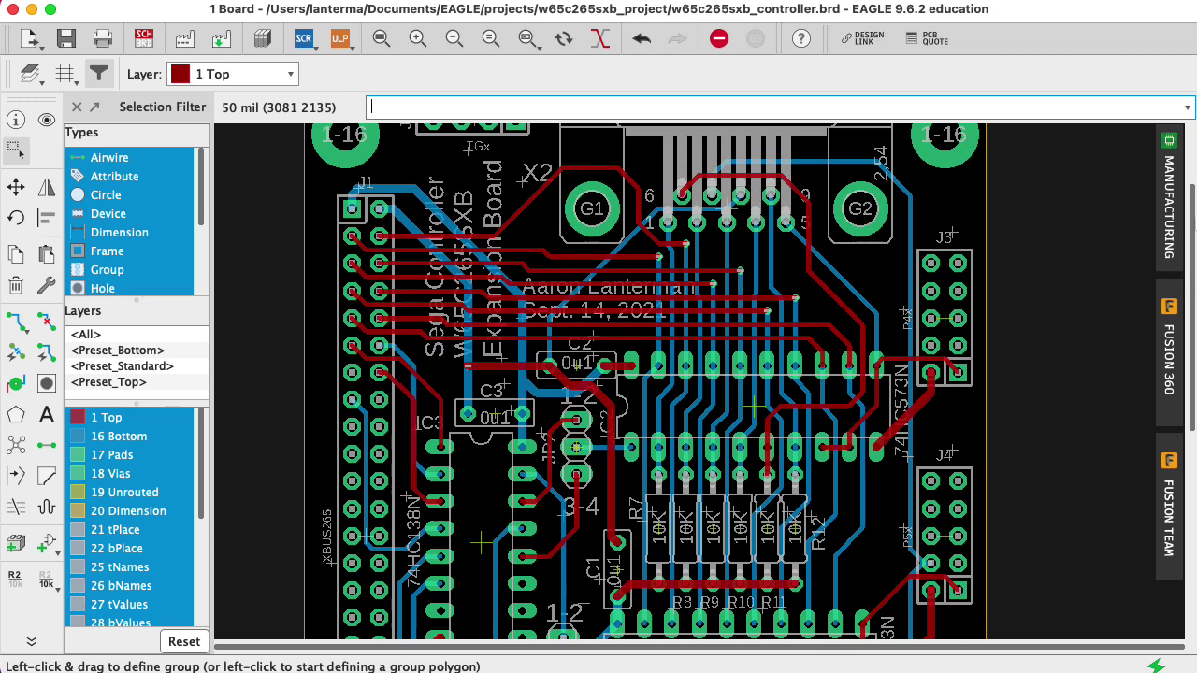
{"action": "scroll", "coordinate": [1194, 278], "scroll_direction": "up", "scroll_amount": 2}
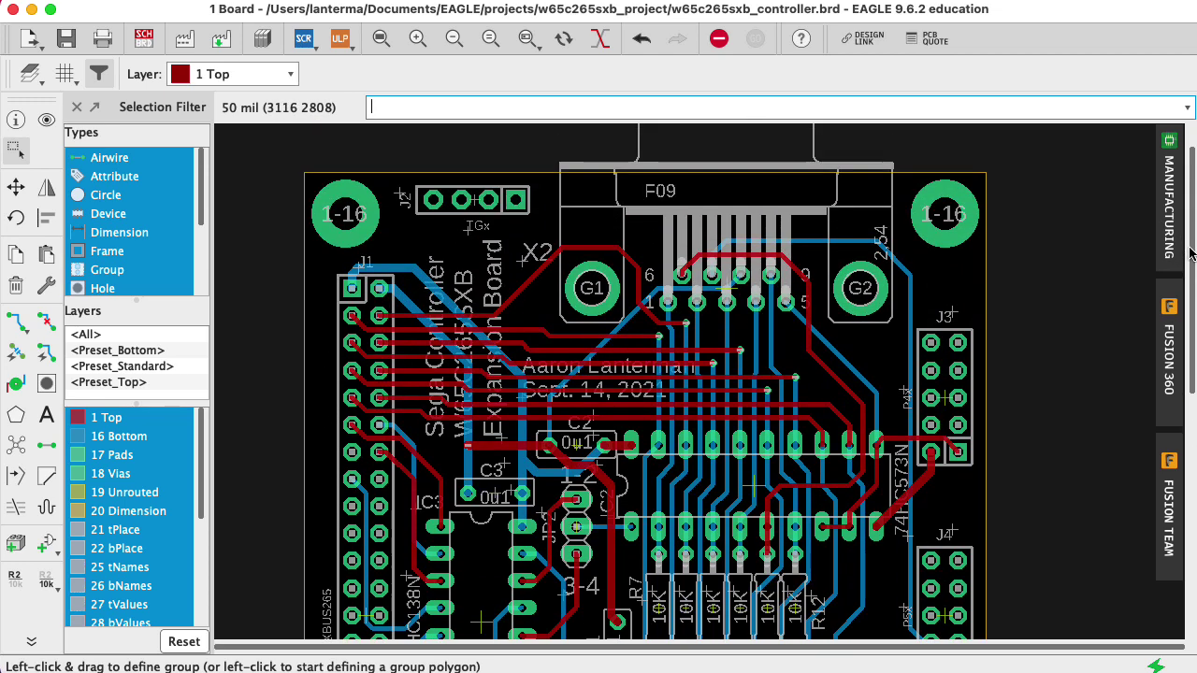
{"action": "scroll", "coordinate": [1193, 278], "scroll_direction": "down", "scroll_amount": 12}
{"action": "scroll", "coordinate": [1193, 278], "scroll_direction": "up", "scroll_amount": 3}
{"action": "scroll", "coordinate": [1193, 278], "scroll_direction": "up", "scroll_amount": 3}
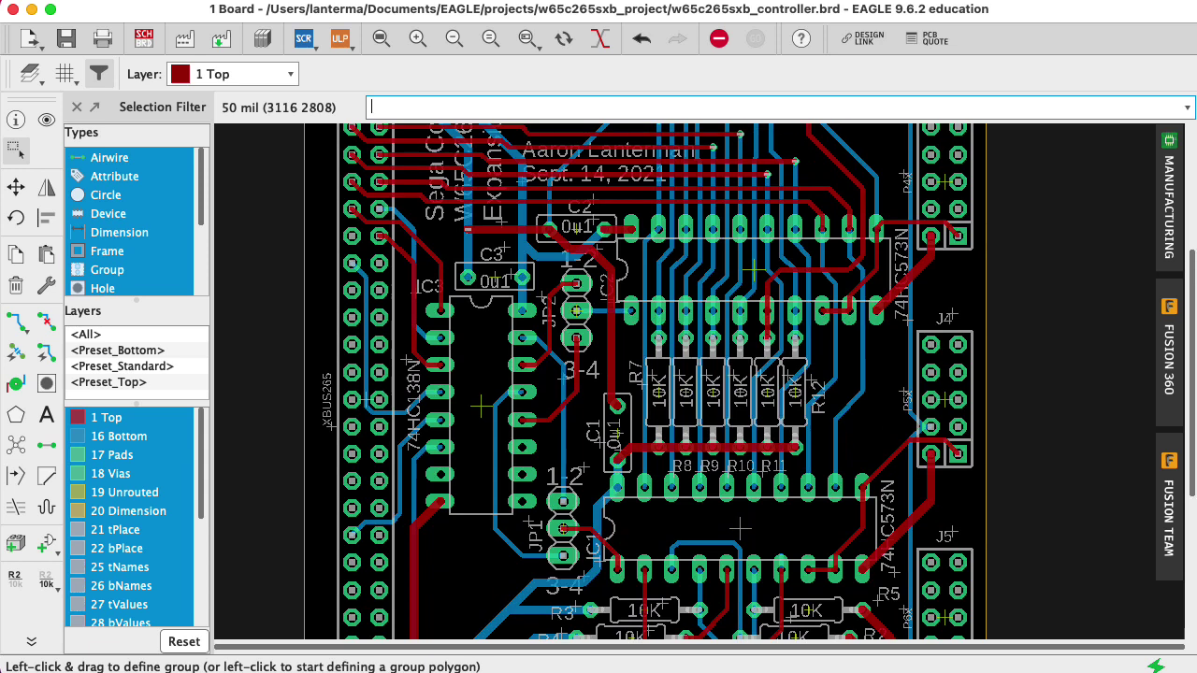
{"action": "type", "text": "show c1"}
{"action": "key", "text": "Return"}
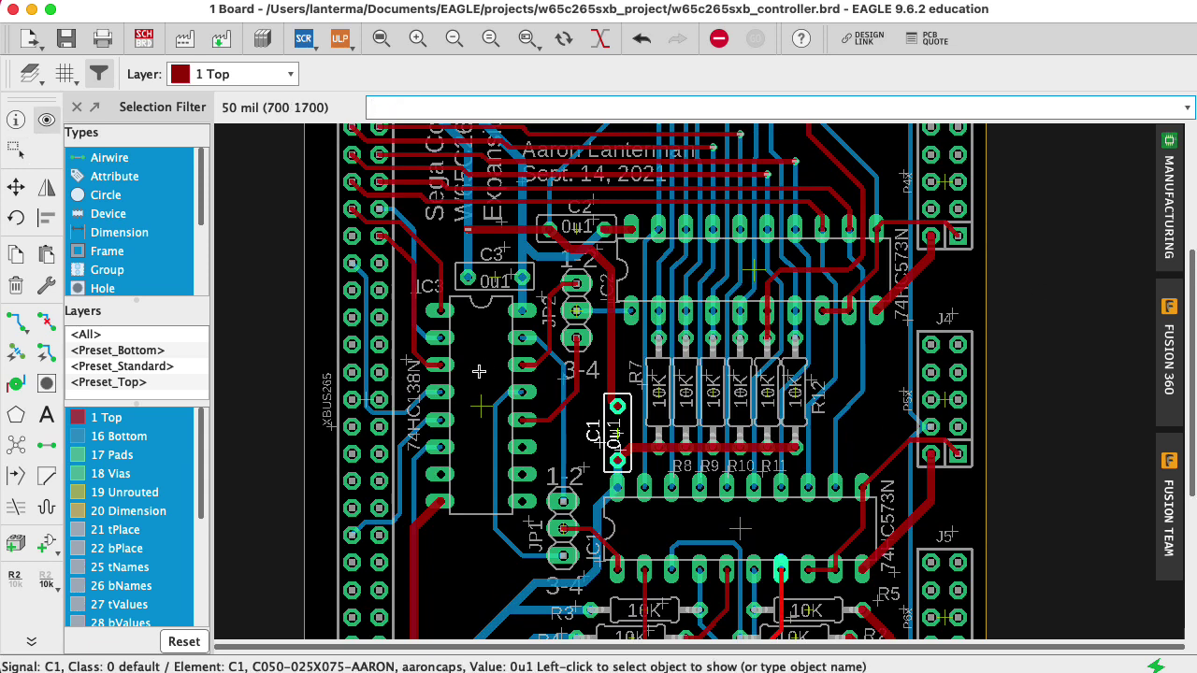
{"action": "type", "text": "show c2"}
{"action": "key", "text": "Return"}
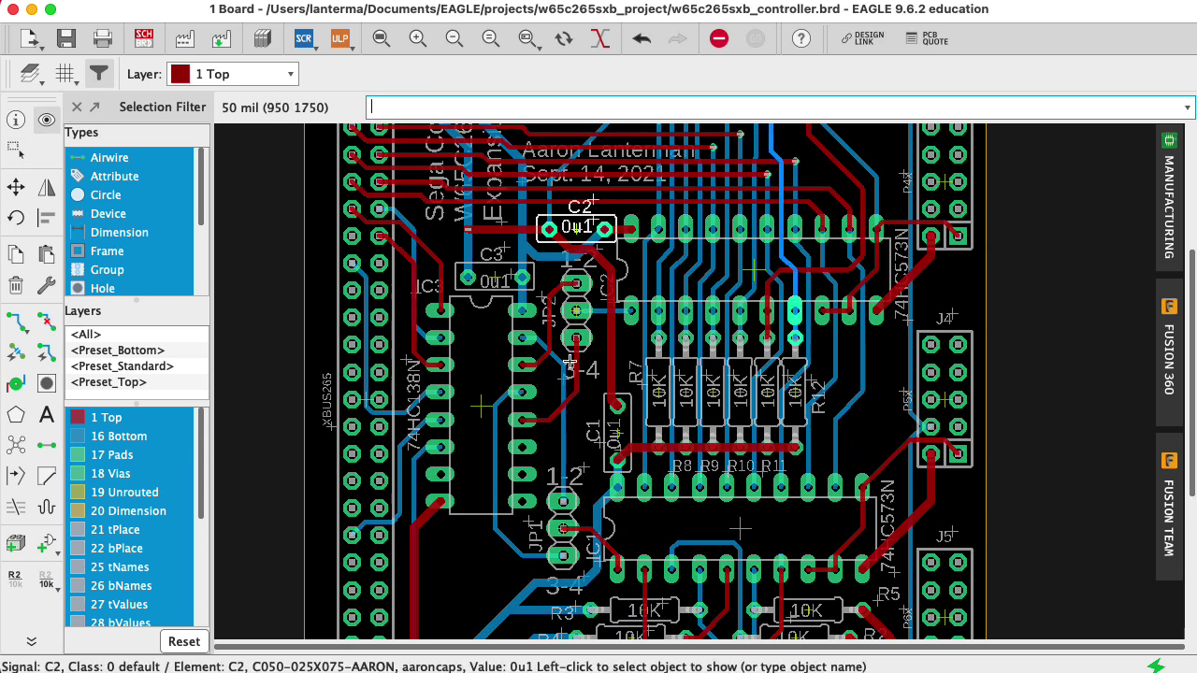
{"action": "key", "text": "Up"}
{"action": "type", "text": "c"}
{"action": "type", "text": "show"}
{"action": "key", "text": "Return"}
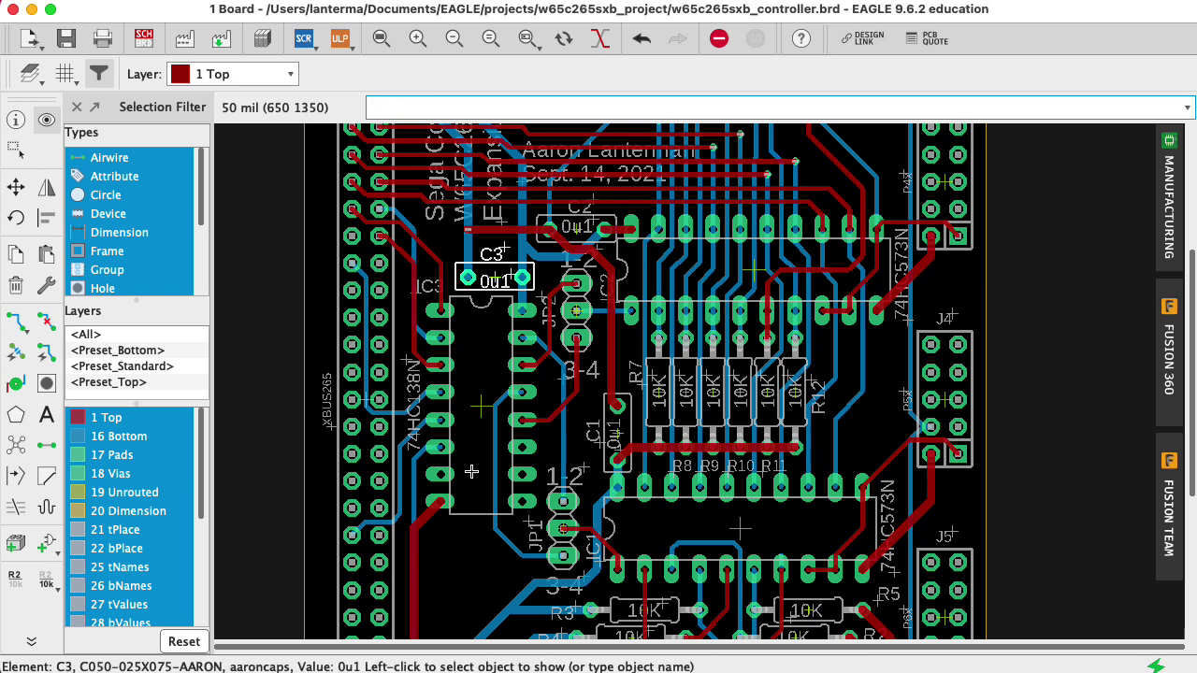
{"action": "left_click", "coordinate": [144, 38]}
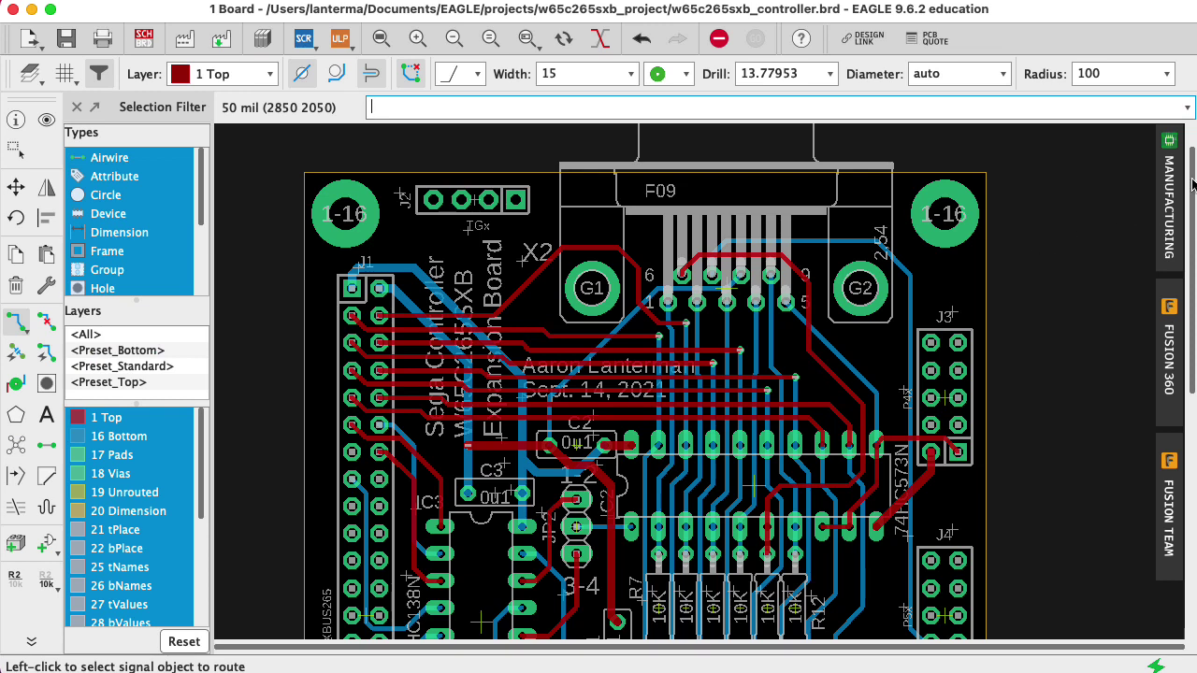
{"action": "left_click_drag", "start_coordinate": [1193, 184], "coordinate": [1191, 362]}
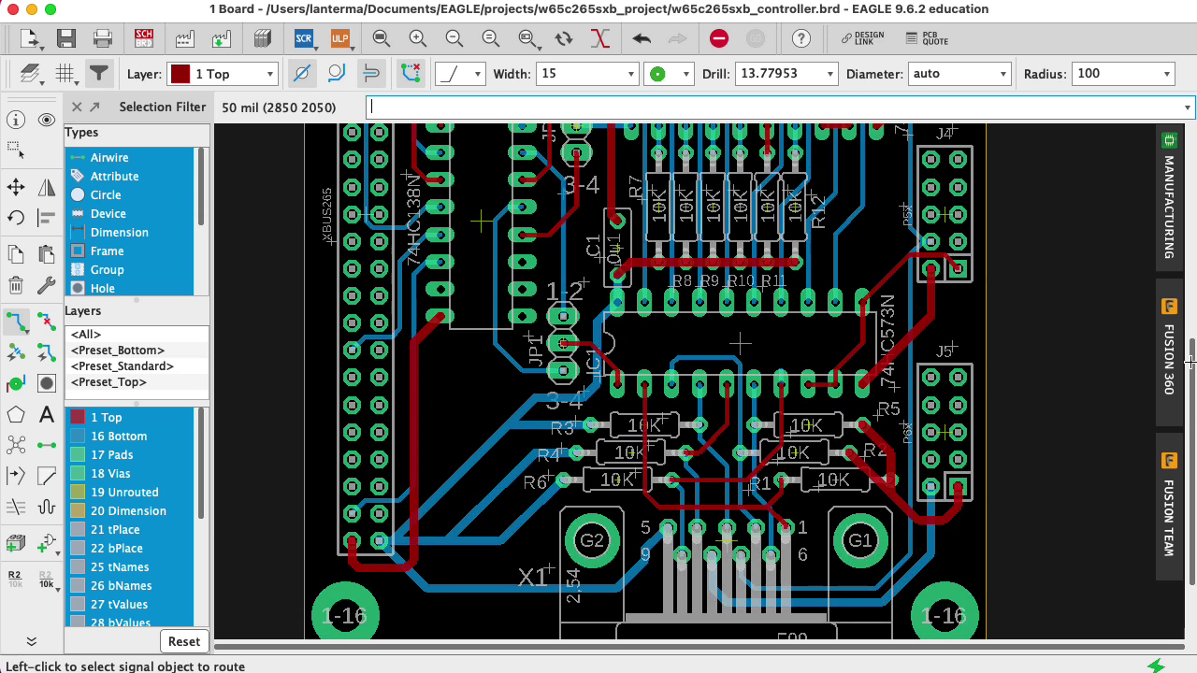
{"action": "left_click", "coordinate": [375, 79]}
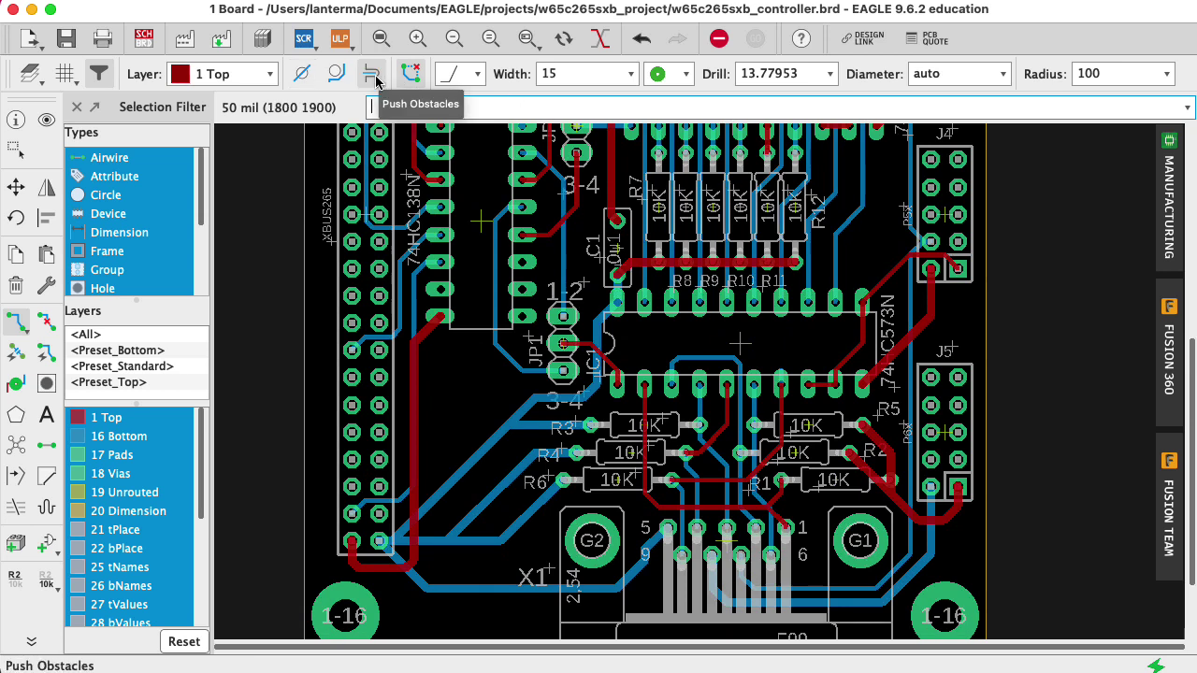
{"action": "left_click", "coordinate": [302, 74]}
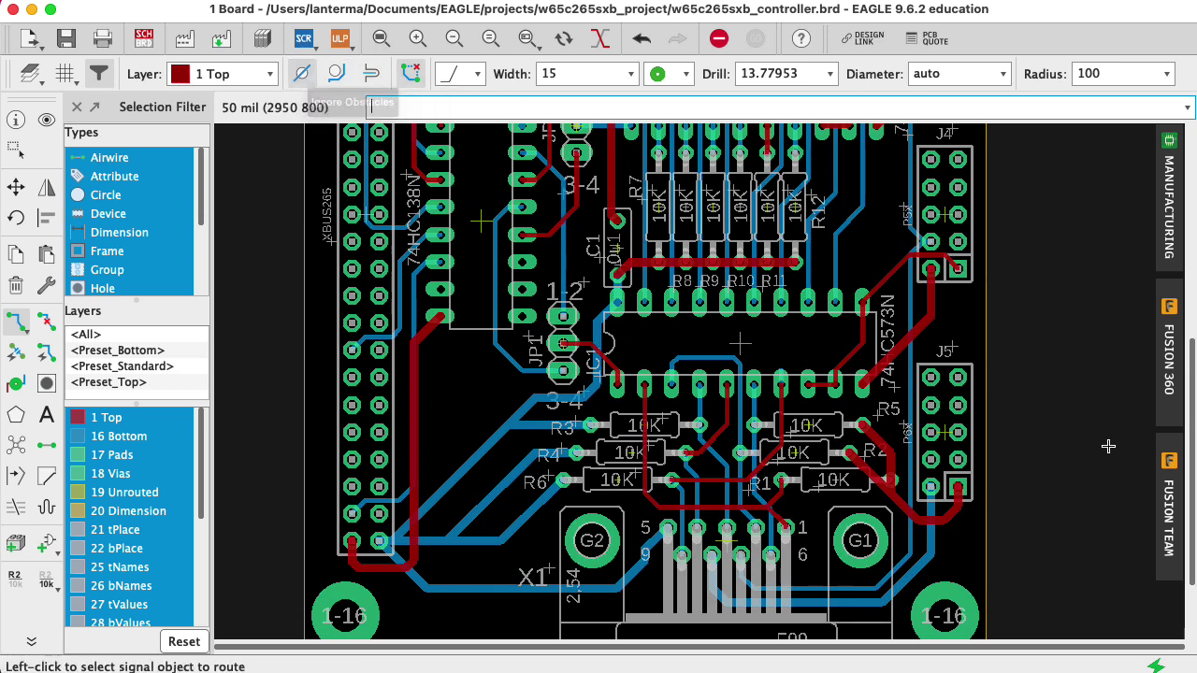
{"action": "scroll", "coordinate": [1191, 447], "scroll_direction": "down", "scroll_amount": 2}
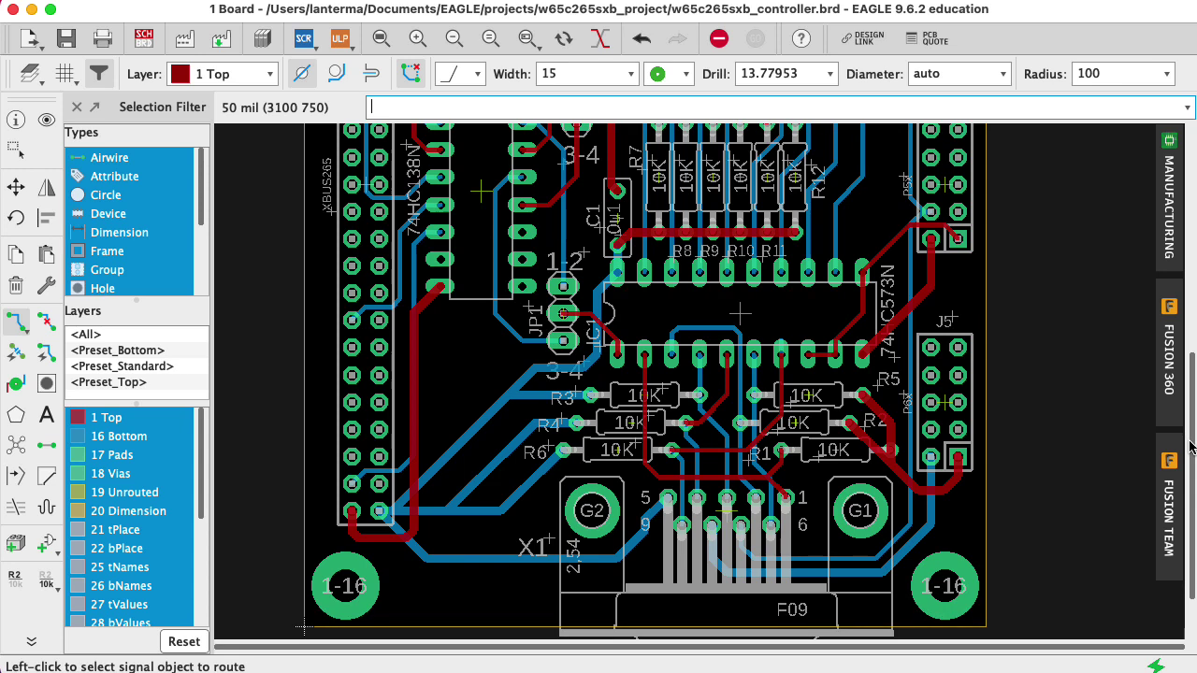
{"action": "scroll", "coordinate": [1192, 447], "scroll_direction": "up", "scroll_amount": 8}
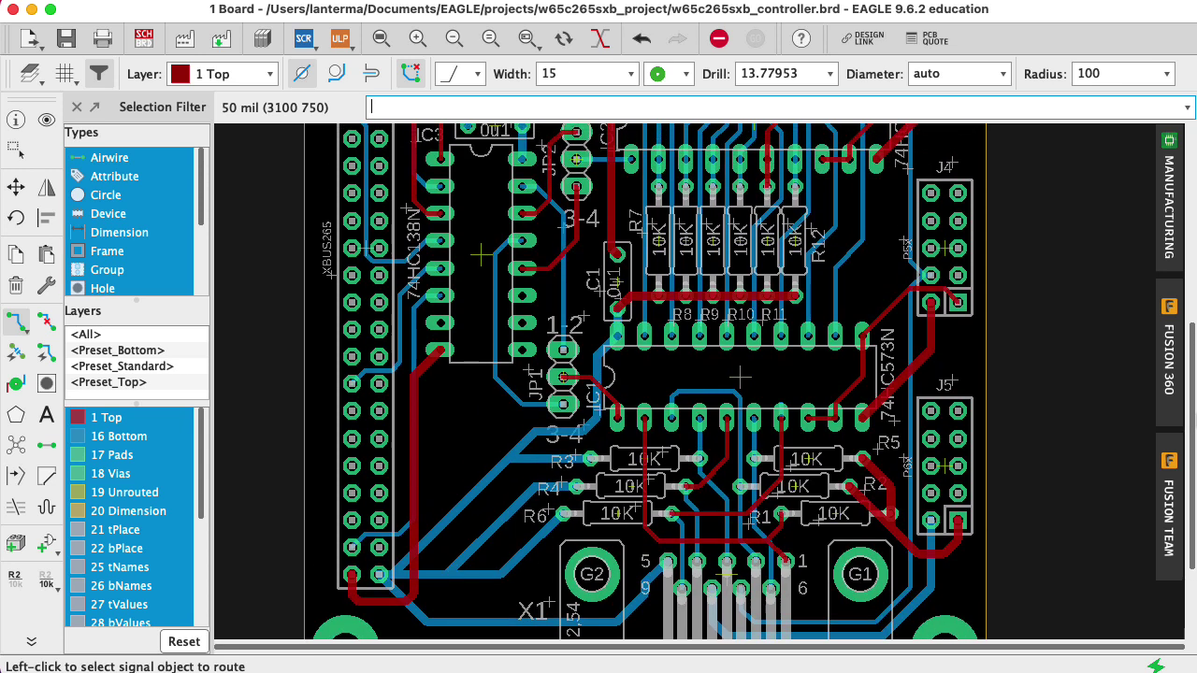
{"action": "scroll", "coordinate": [1191, 447], "scroll_direction": "up", "scroll_amount": 10}
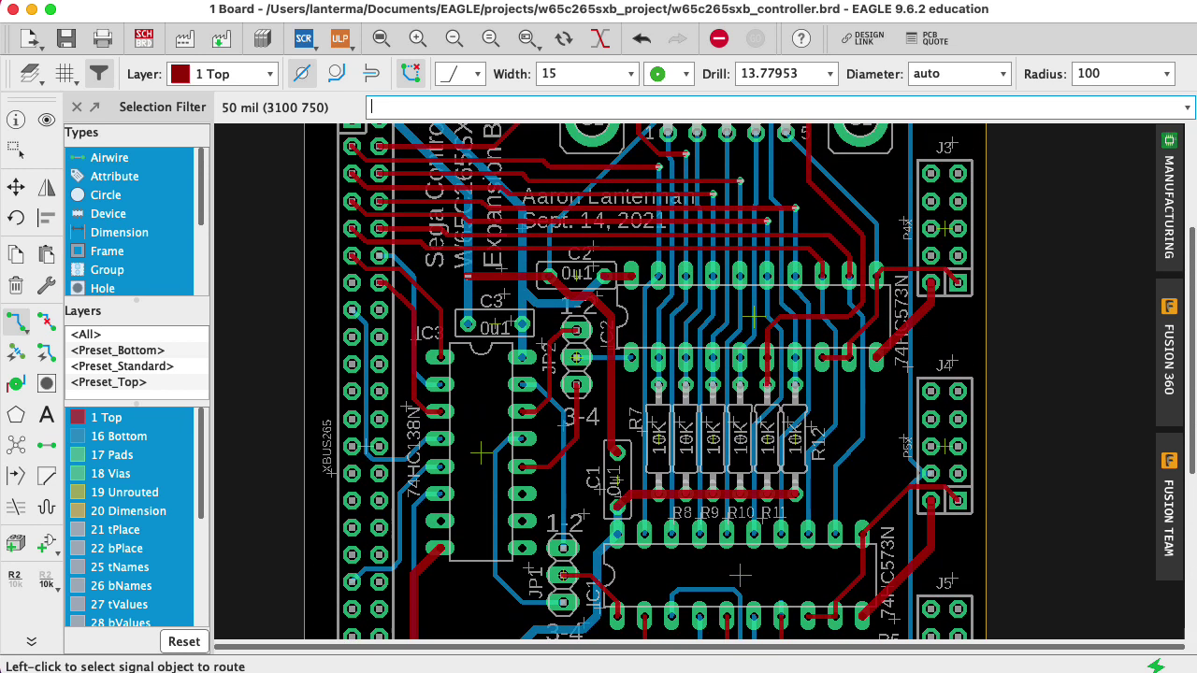
{"action": "scroll", "coordinate": [739, 577], "scroll_direction": "up", "scroll_amount": 8}
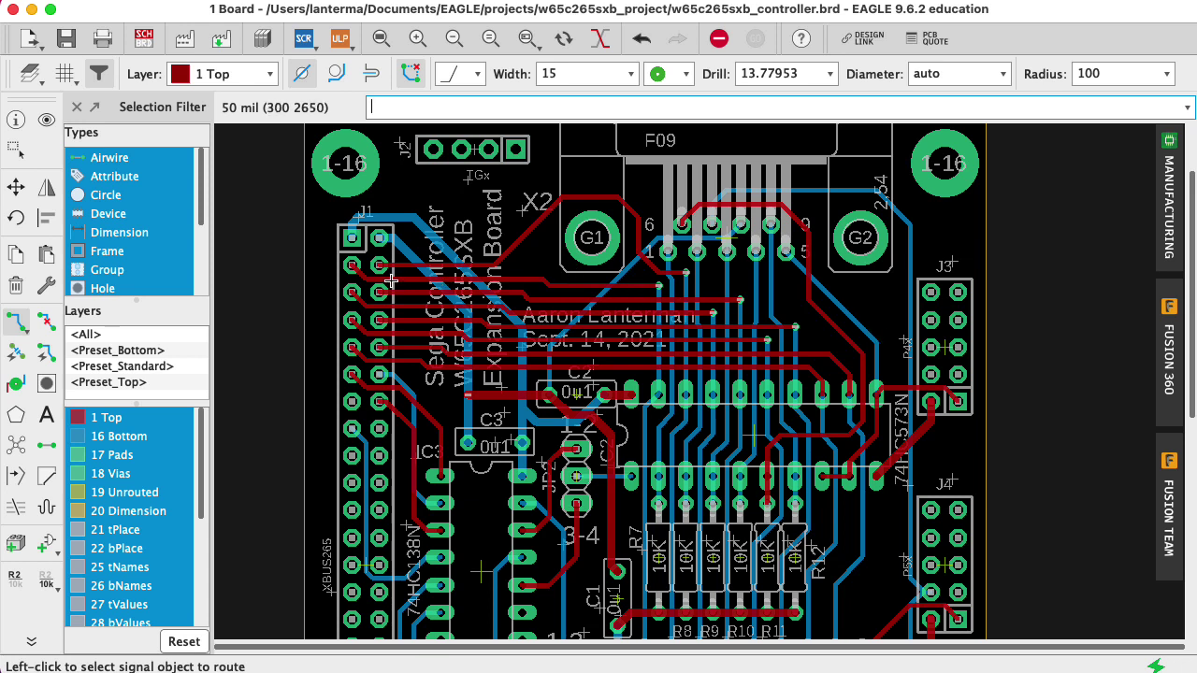
{"action": "middle_click_drag", "start_coordinate": [392, 281], "coordinate": [396, 325]}
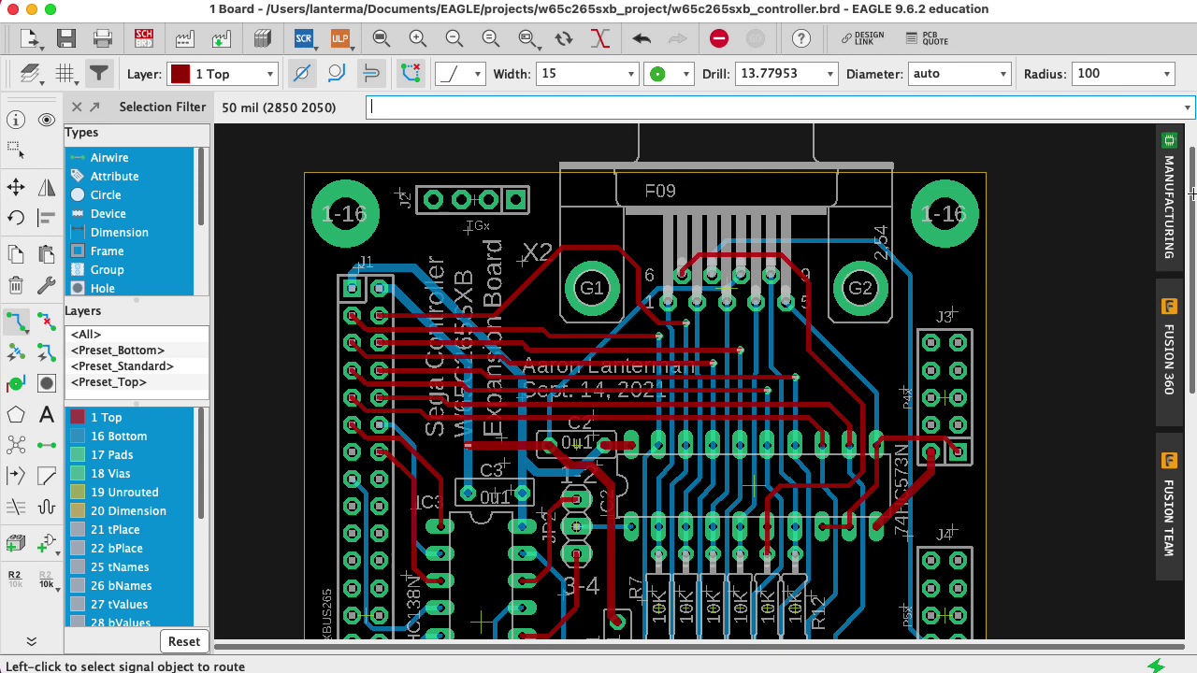
{"action": "left_click_drag", "start_coordinate": [1193, 179], "coordinate": [1191, 370]}
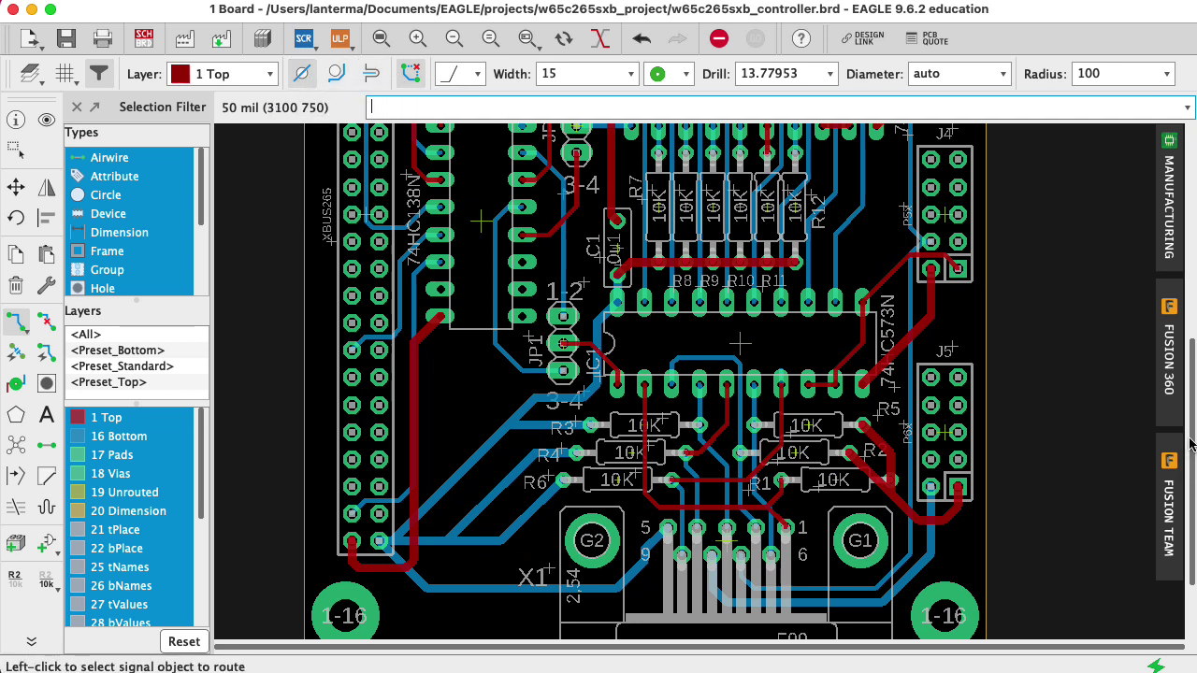
{"action": "scroll", "coordinate": [1191, 447], "scroll_direction": "down", "scroll_amount": 1}
{"action": "scroll", "coordinate": [1192, 447], "scroll_direction": "up", "scroll_amount": 5}
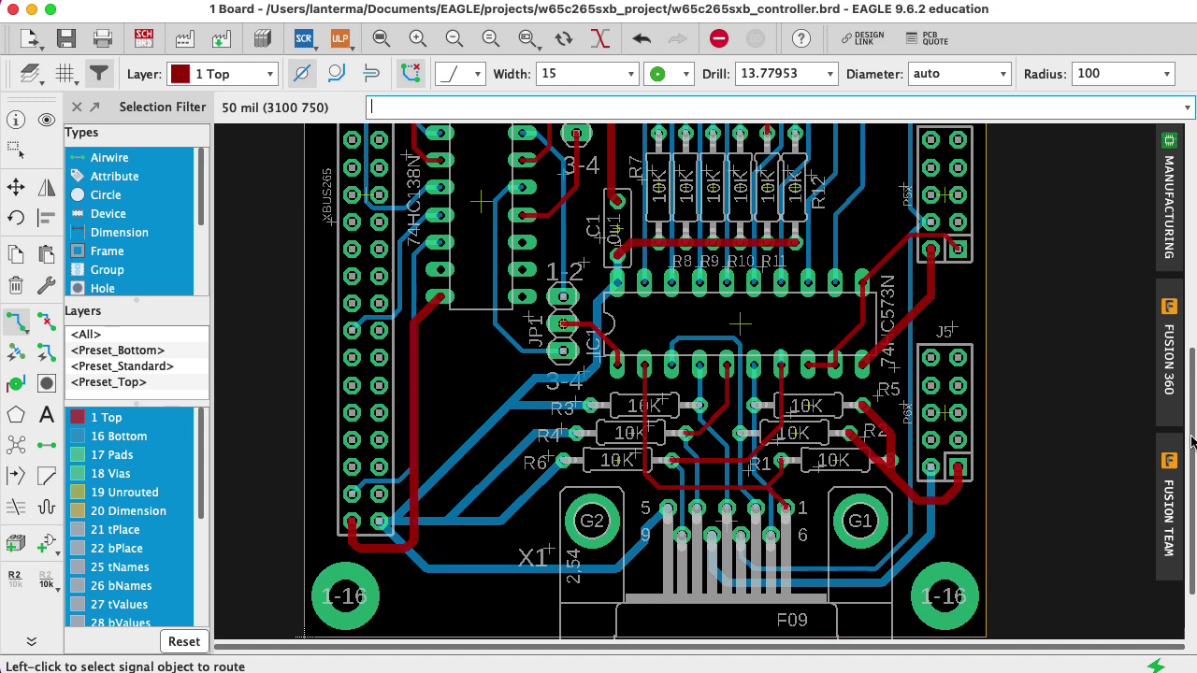
{"action": "scroll", "coordinate": [1192, 447], "scroll_direction": "up", "scroll_amount": 6}
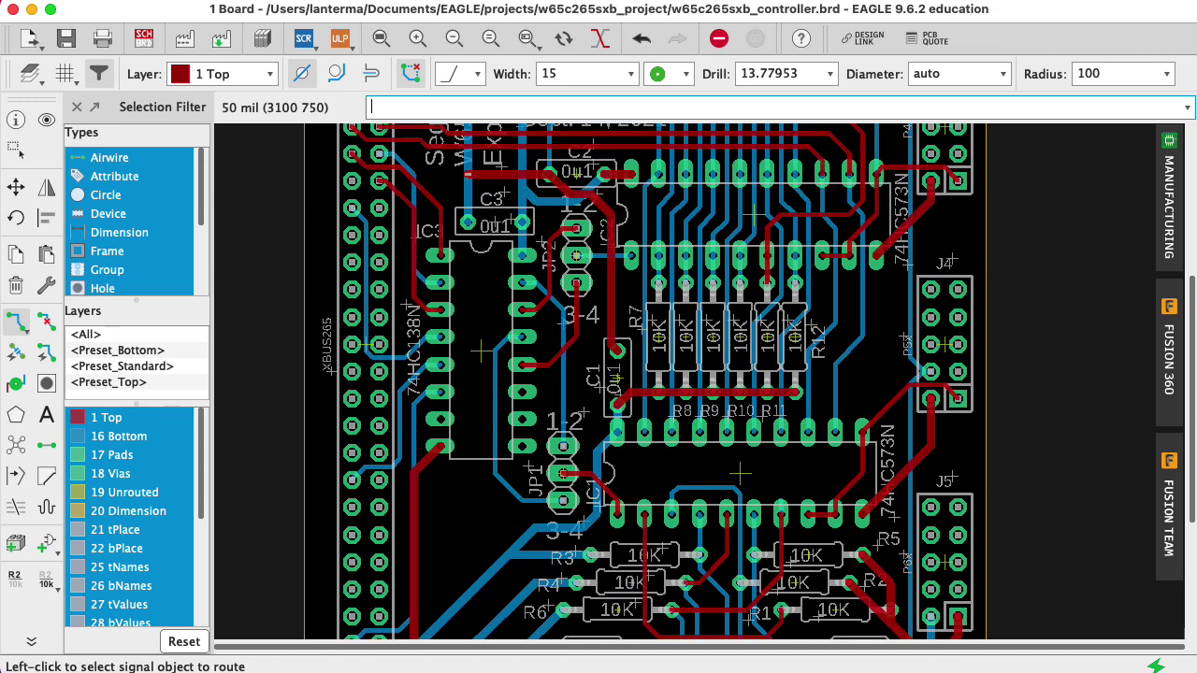
{"action": "scroll", "coordinate": [740, 587], "scroll_direction": "up", "scroll_amount": 4}
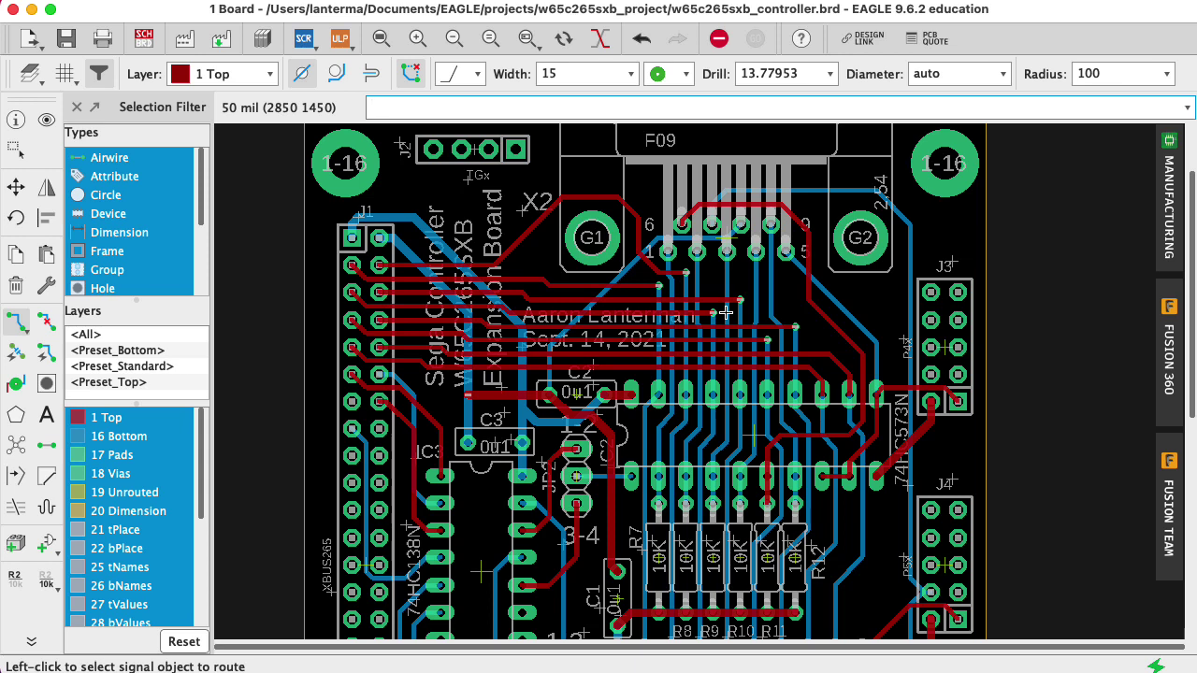
Step: Scroll up and down through the whole routed controller board layout to review it
{"action": "scroll", "coordinate": [725, 313], "scroll_direction": "down", "scroll_amount": 3}
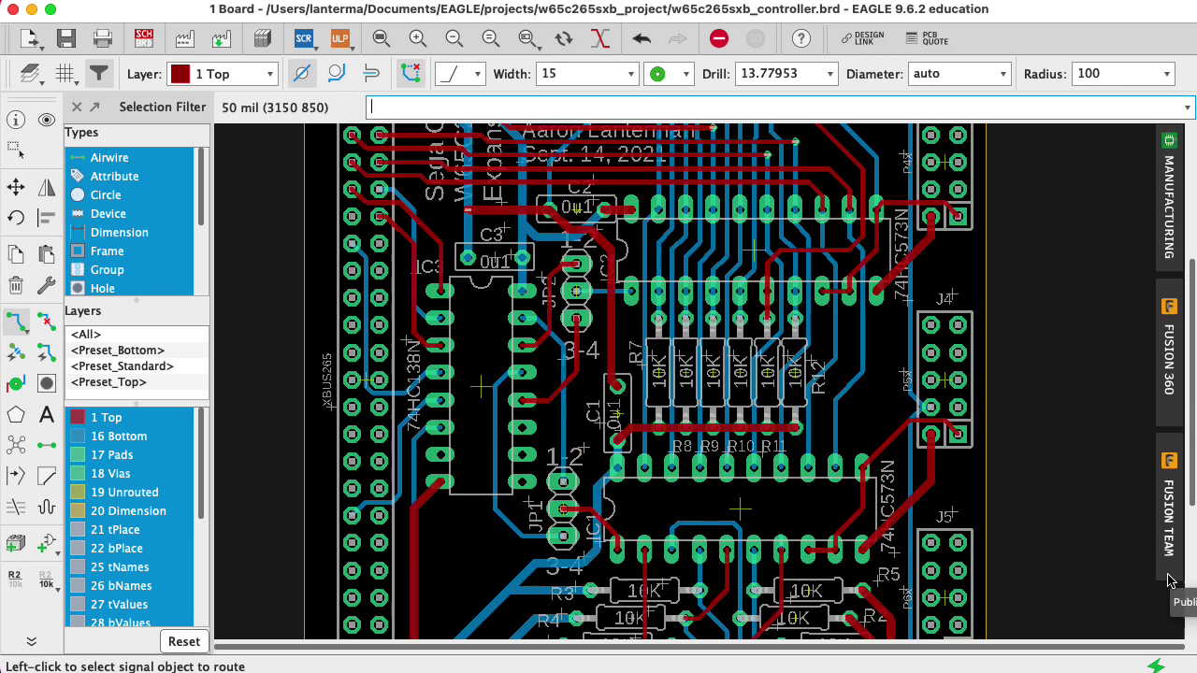
{"action": "scroll", "coordinate": [740, 508], "scroll_direction": "up", "scroll_amount": 3}
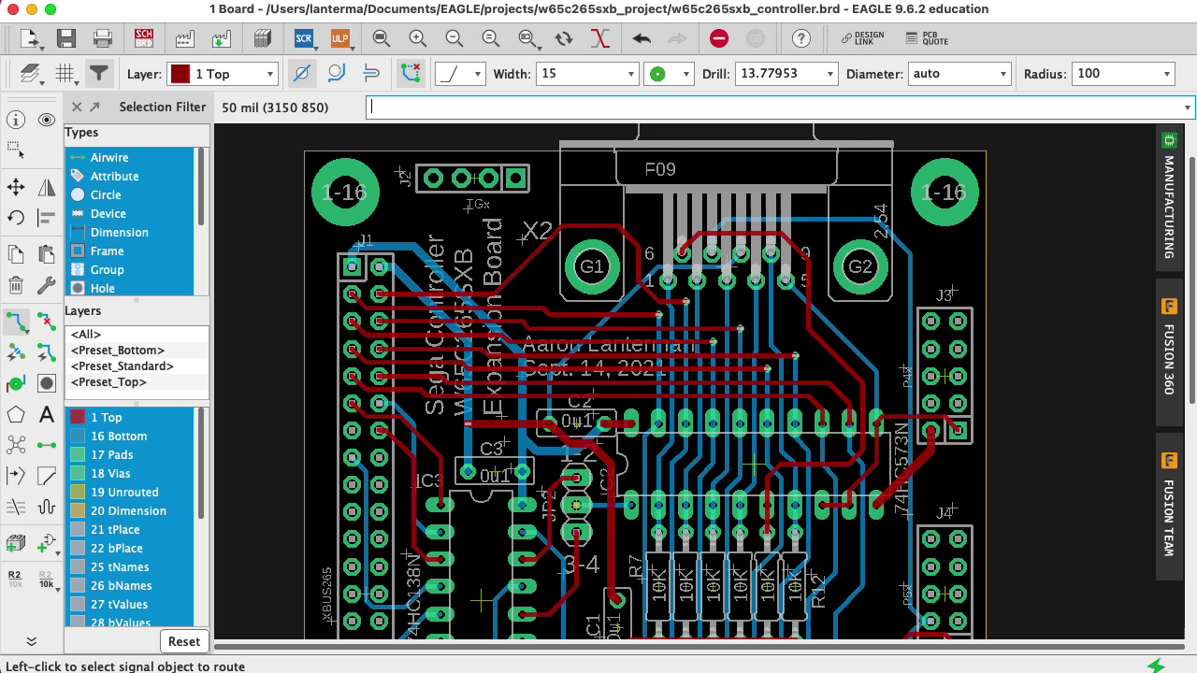
{"action": "scroll", "coordinate": [740, 524], "scroll_direction": "down", "scroll_amount": 3}
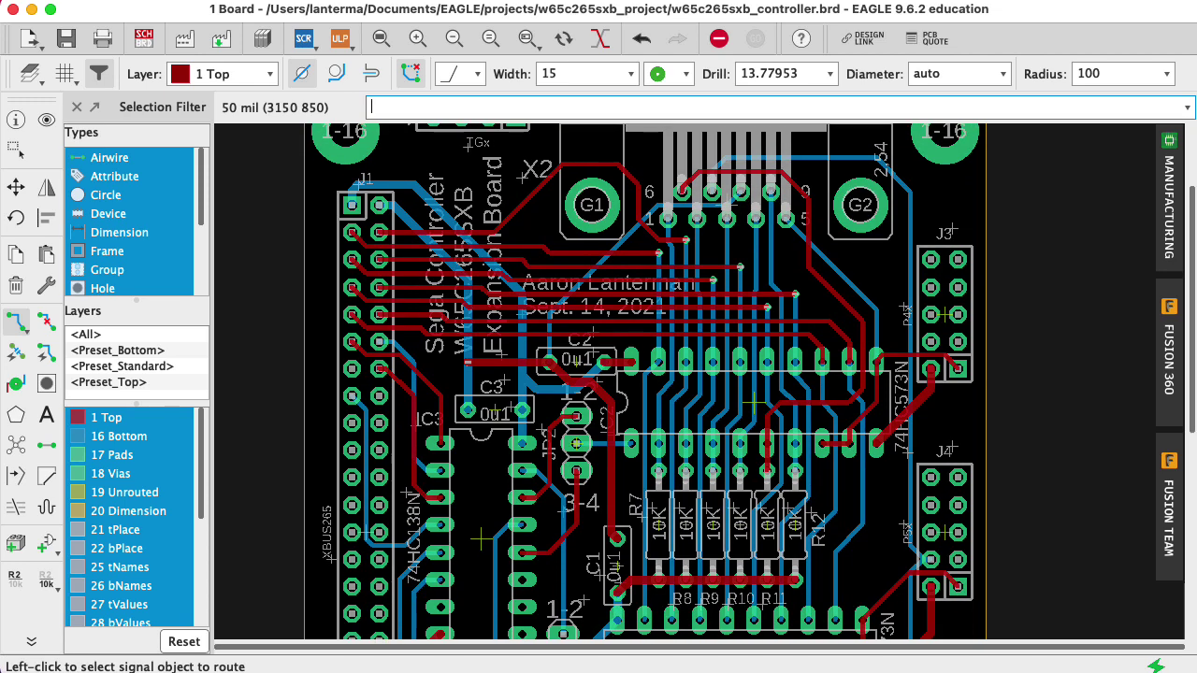
{"action": "scroll", "coordinate": [645, 382], "scroll_direction": "down", "scroll_amount": 3}
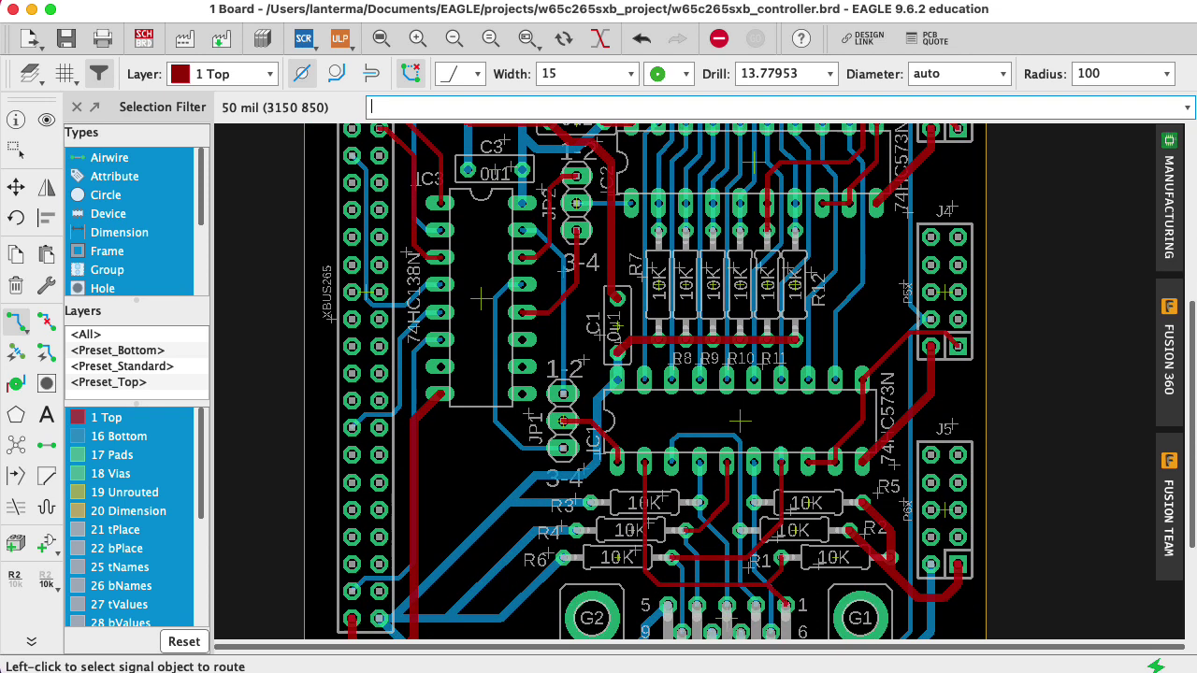
{"action": "scroll", "coordinate": [645, 381], "scroll_direction": "down", "scroll_amount": 1}
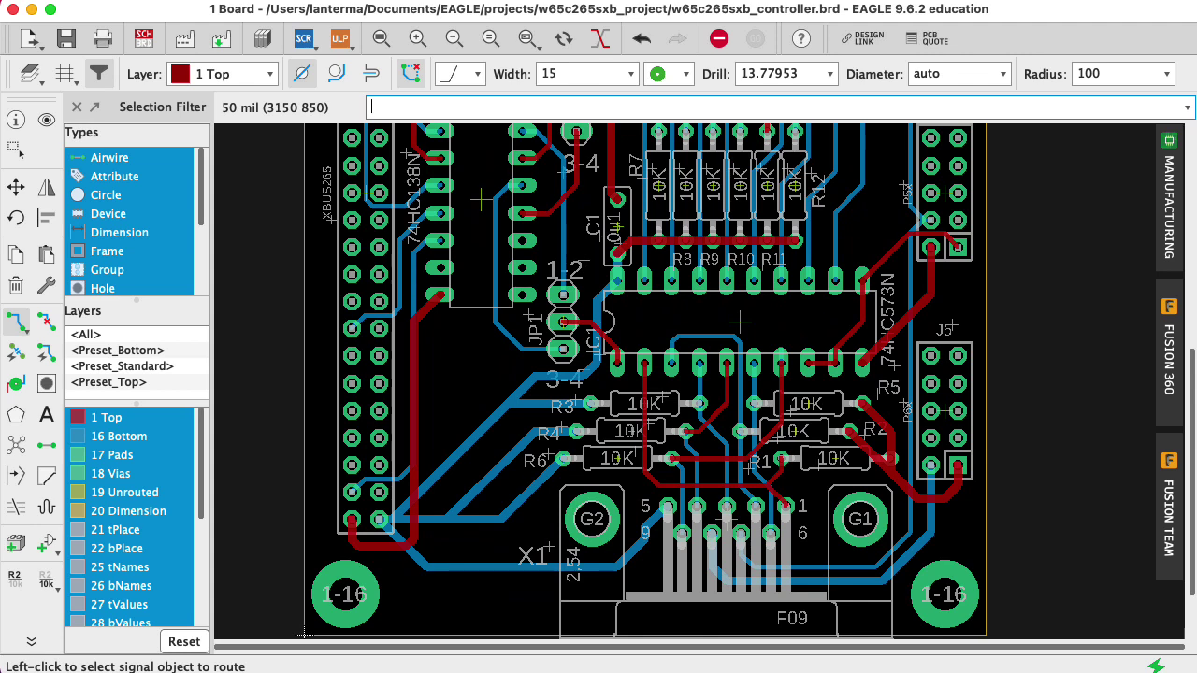
{"action": "scroll", "coordinate": [646, 382], "scroll_direction": "up", "scroll_amount": 5}
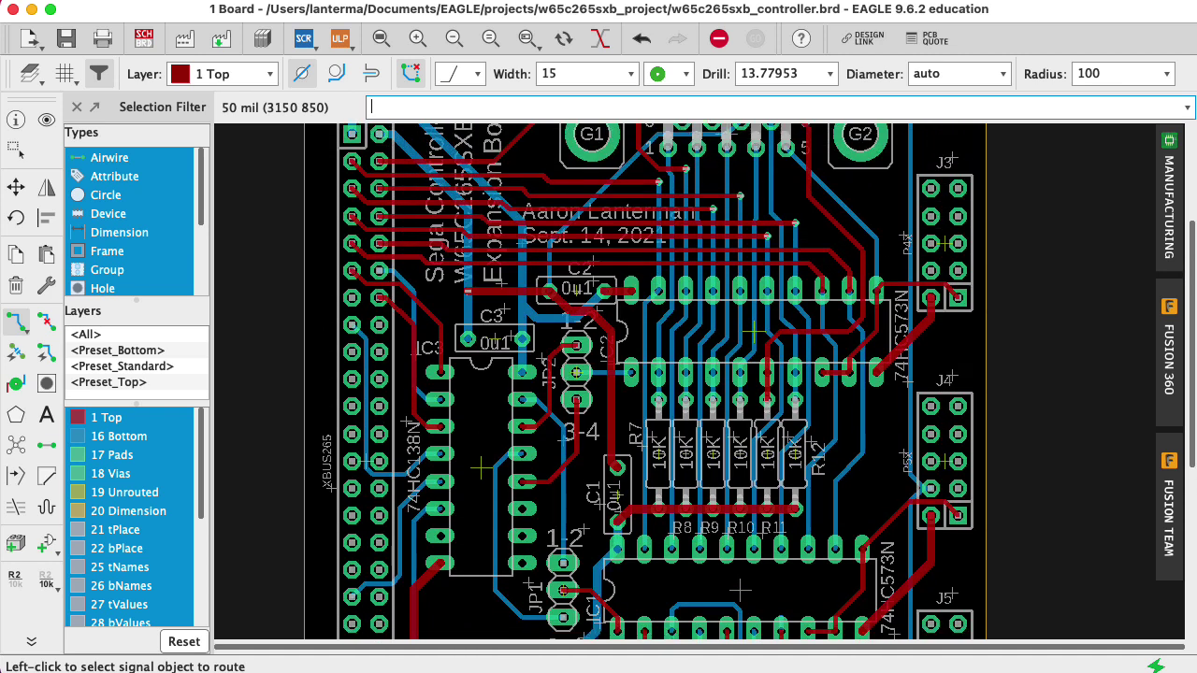
{"action": "scroll", "coordinate": [645, 382], "scroll_direction": "up", "scroll_amount": 1}
{"action": "scroll", "coordinate": [533, 338], "scroll_direction": "up", "scroll_amount": 1}
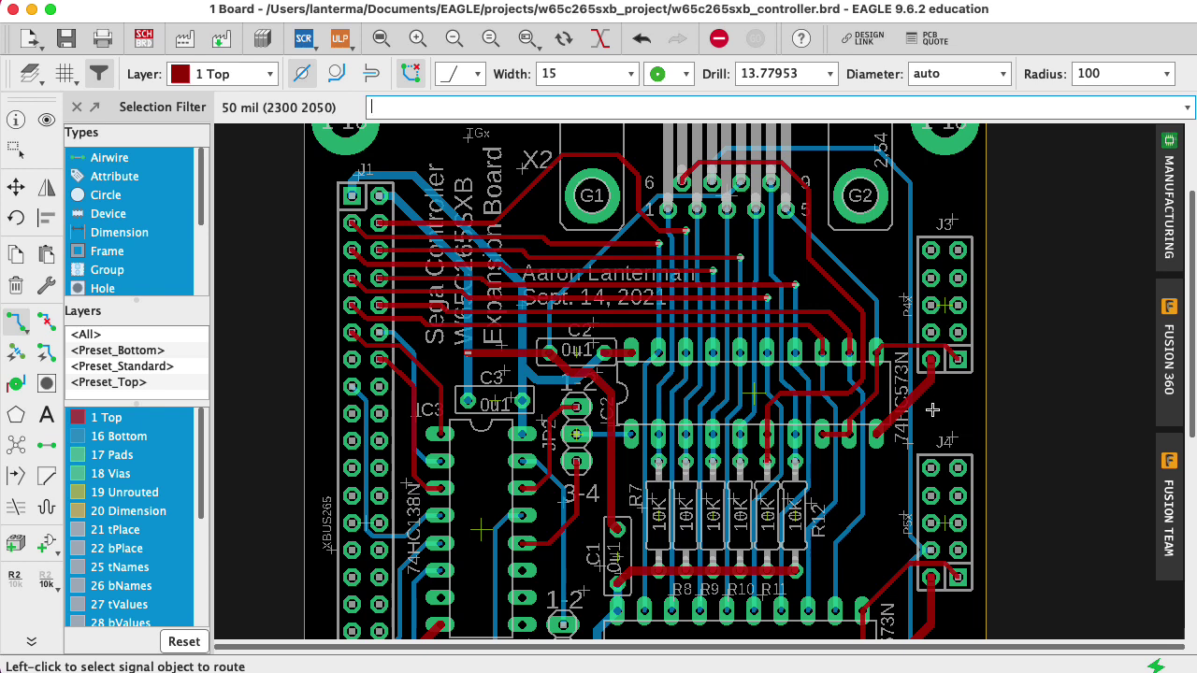
{"action": "scroll", "coordinate": [1193, 416], "scroll_direction": "down", "scroll_amount": 1}
{"action": "scroll", "coordinate": [1194, 417], "scroll_direction": "down", "scroll_amount": 5}
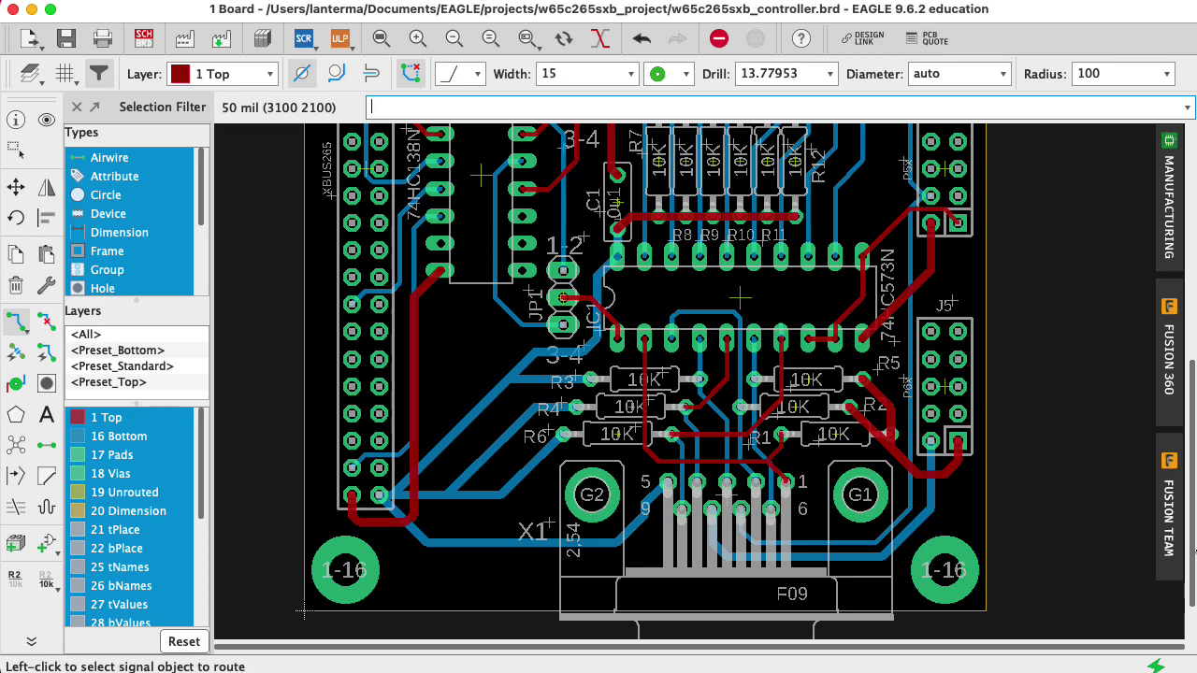
{"action": "scroll", "coordinate": [1193, 416], "scroll_direction": "up", "scroll_amount": 3}
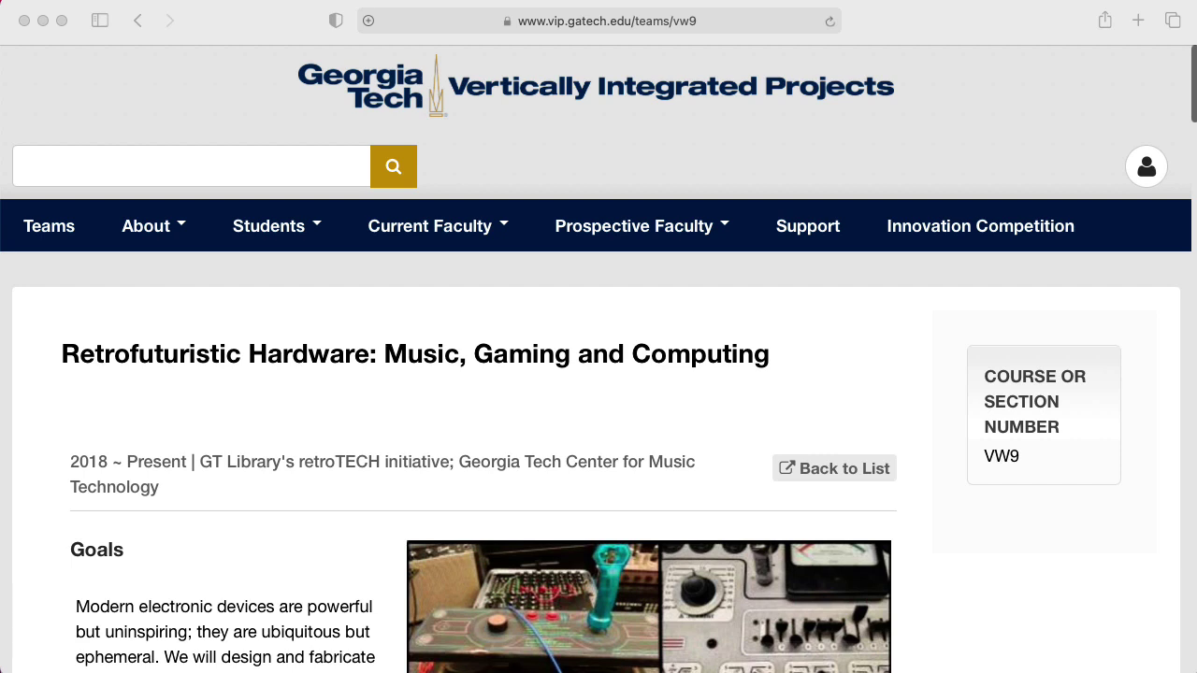
Step: Activate the Retrofuturistic Hardware VIP page and scroll down to its Goals section
{"action": "left_click", "coordinate": [976, 620]}
{"action": "scroll", "coordinate": [976, 620], "scroll_direction": "down", "scroll_amount": 1}
{"action": "scroll", "coordinate": [972, 613], "scroll_direction": "down", "scroll_amount": 3}
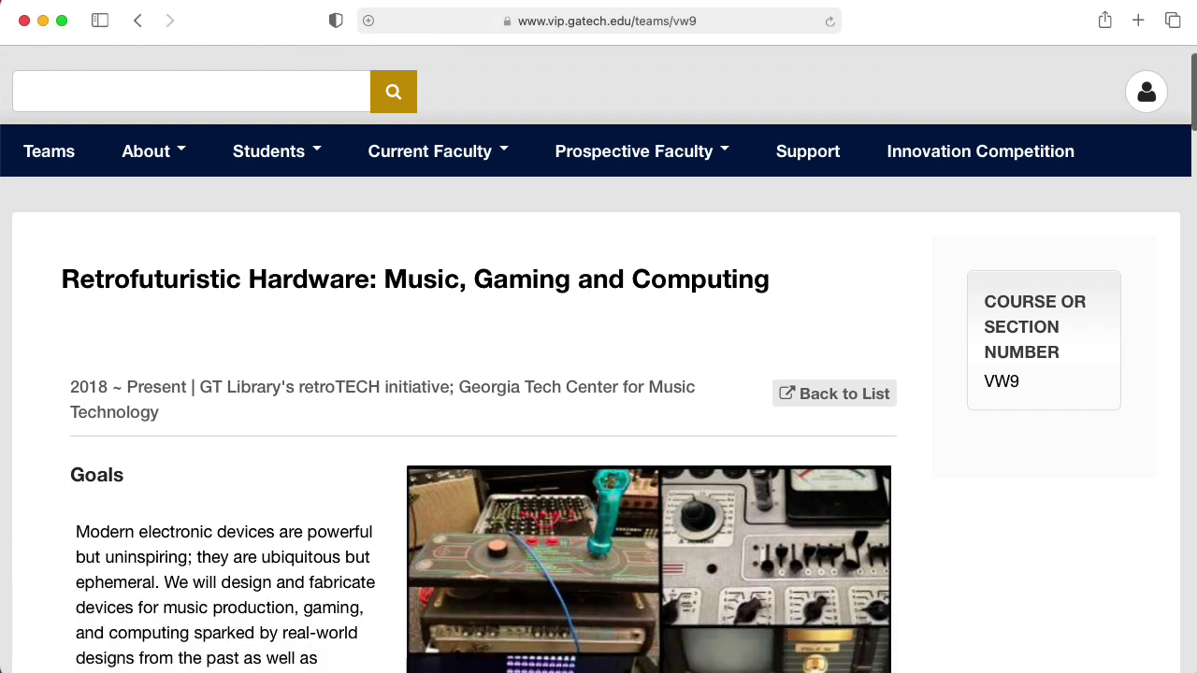
{"action": "scroll", "coordinate": [973, 614], "scroll_direction": "down", "scroll_amount": 3}
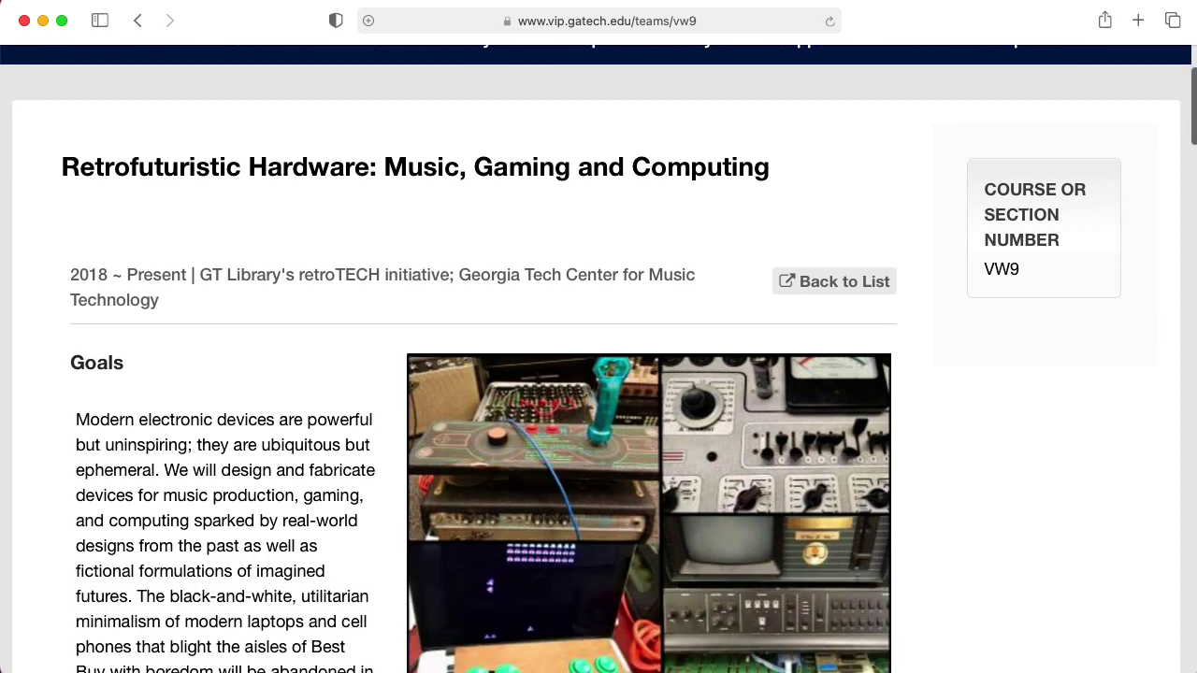
{"action": "scroll", "coordinate": [973, 613], "scroll_direction": "down", "scroll_amount": 3}
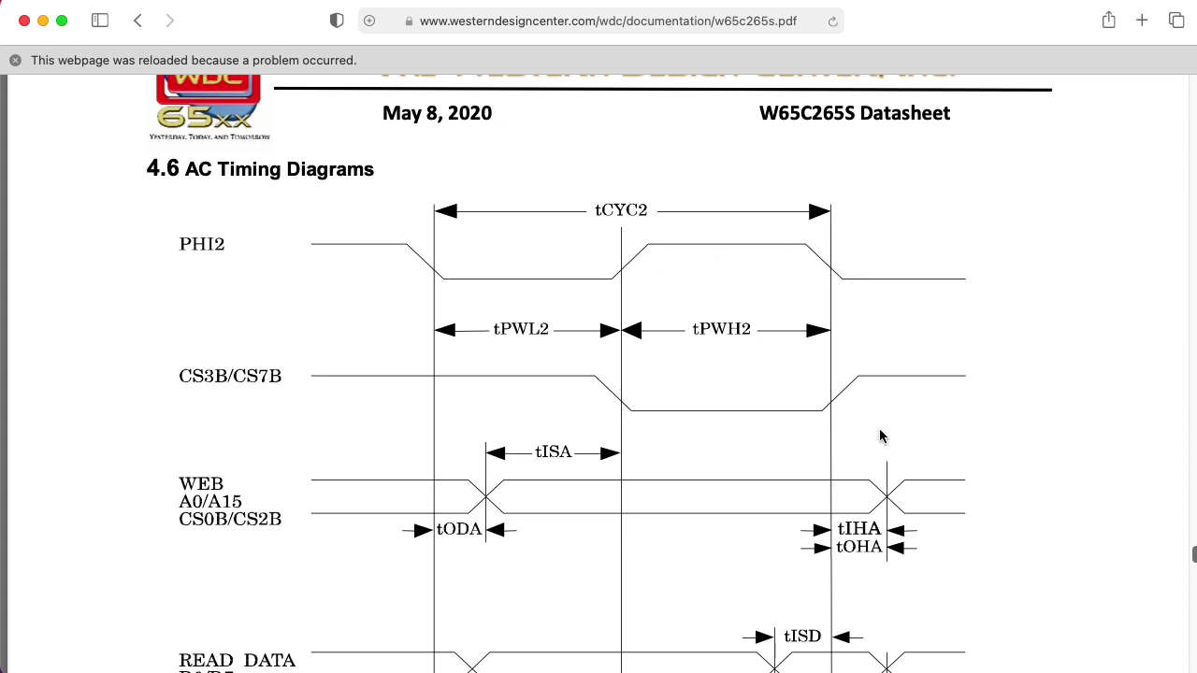
Step: Scroll back and forth through the W65C265S datasheet's 4.6 AC Timing Diagrams
{"action": "scroll", "coordinate": [880, 436], "scroll_direction": "down", "scroll_amount": 3}
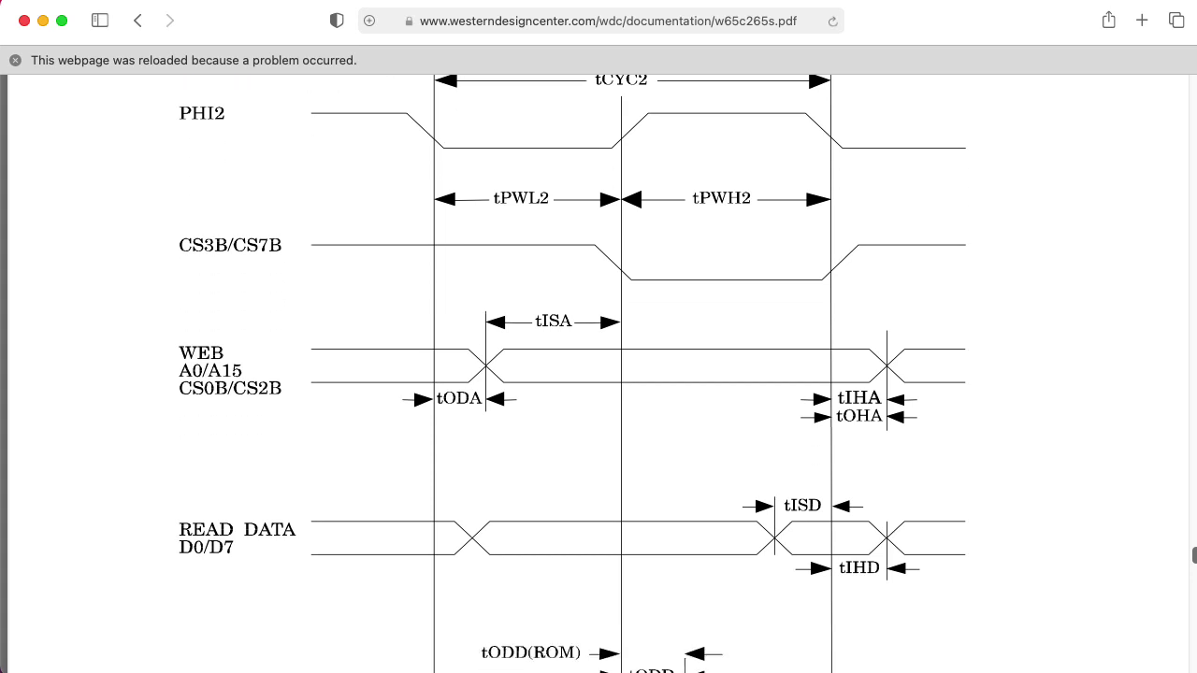
{"action": "scroll", "coordinate": [266, 403], "scroll_direction": "down", "scroll_amount": 3}
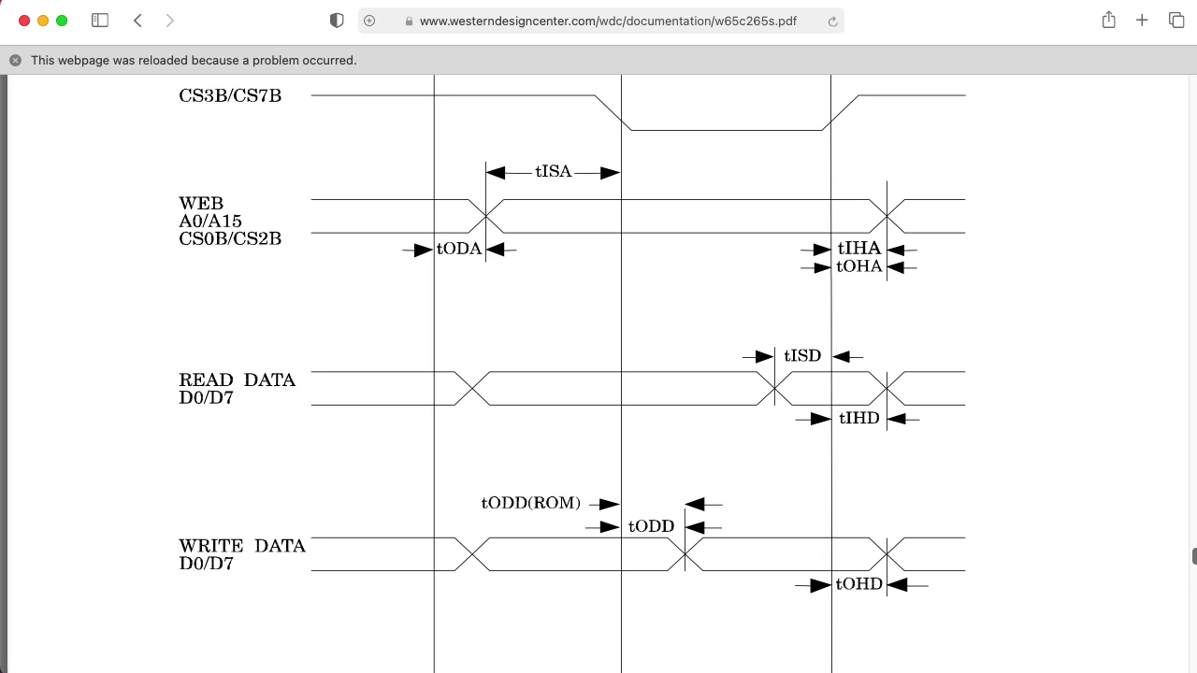
{"action": "scroll", "coordinate": [1164, 552], "scroll_direction": "up", "scroll_amount": 3}
{"action": "scroll", "coordinate": [1038, 423], "scroll_direction": "up", "scroll_amount": 2}
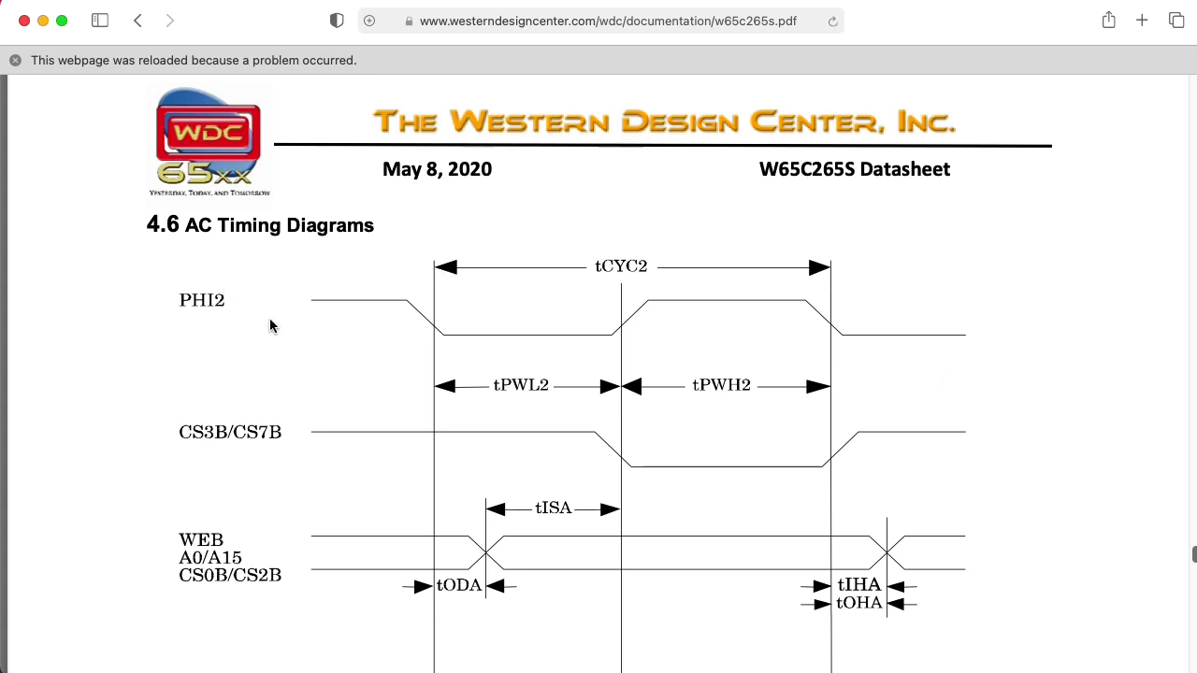
{"action": "scroll", "coordinate": [779, 383], "scroll_direction": "down", "scroll_amount": 3}
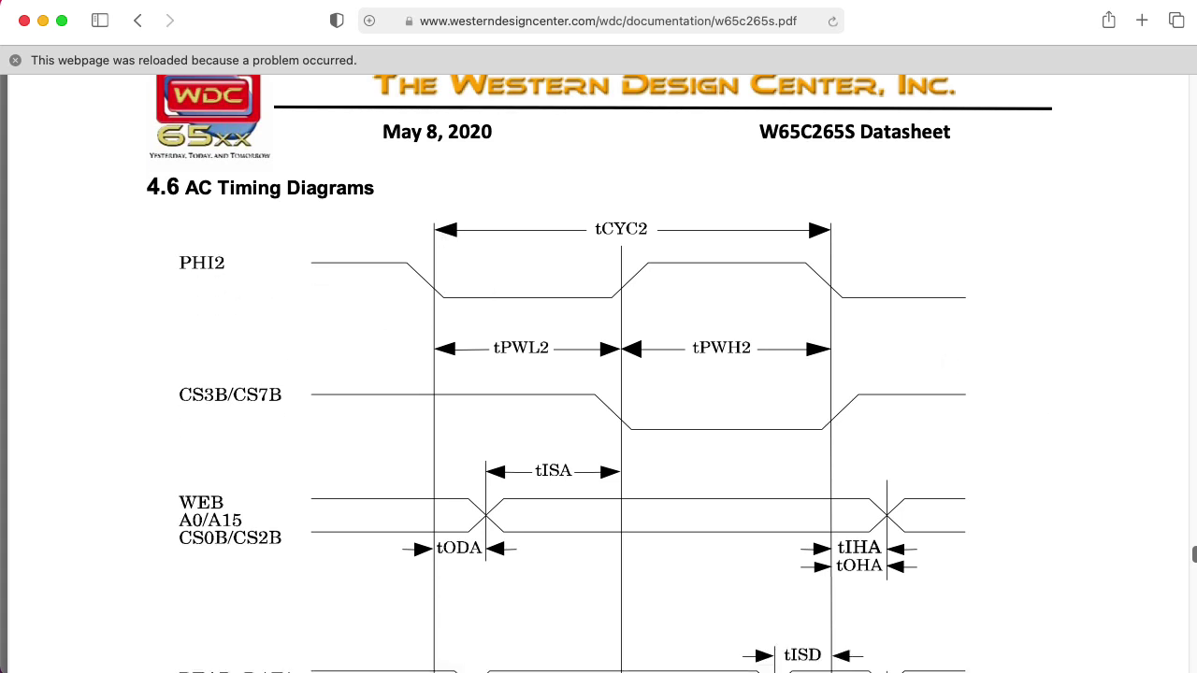
{"action": "scroll", "coordinate": [599, 374], "scroll_direction": "down", "scroll_amount": 5}
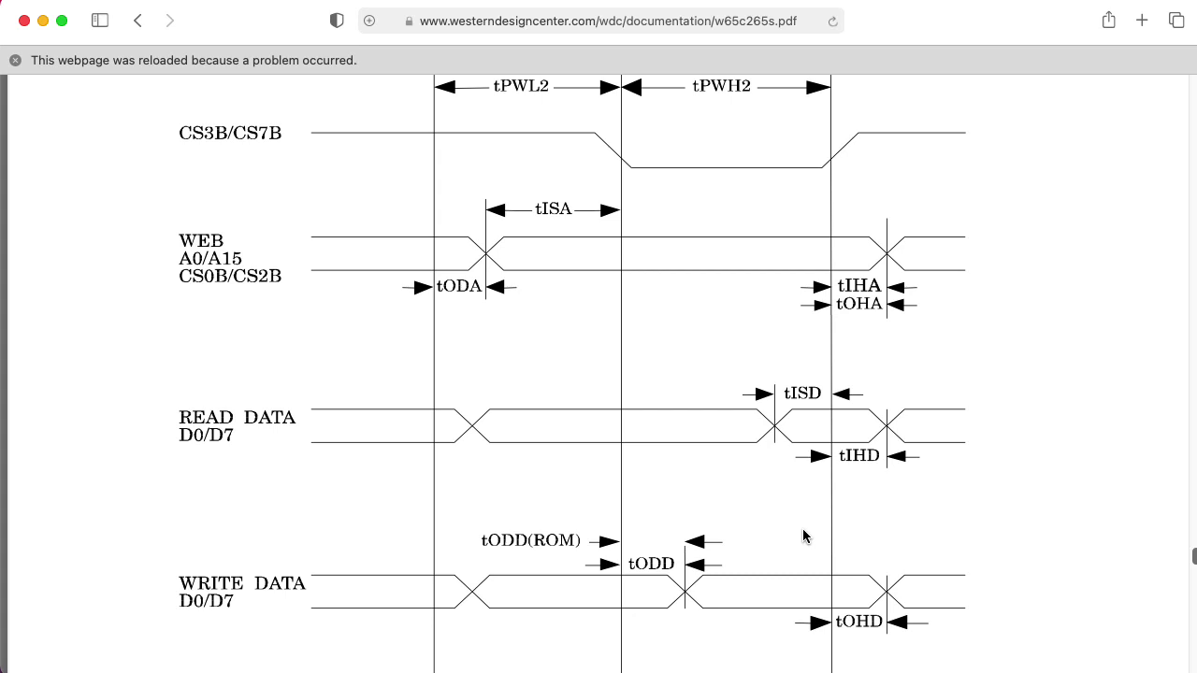
{"action": "scroll", "coordinate": [804, 536], "scroll_direction": "up", "scroll_amount": 2}
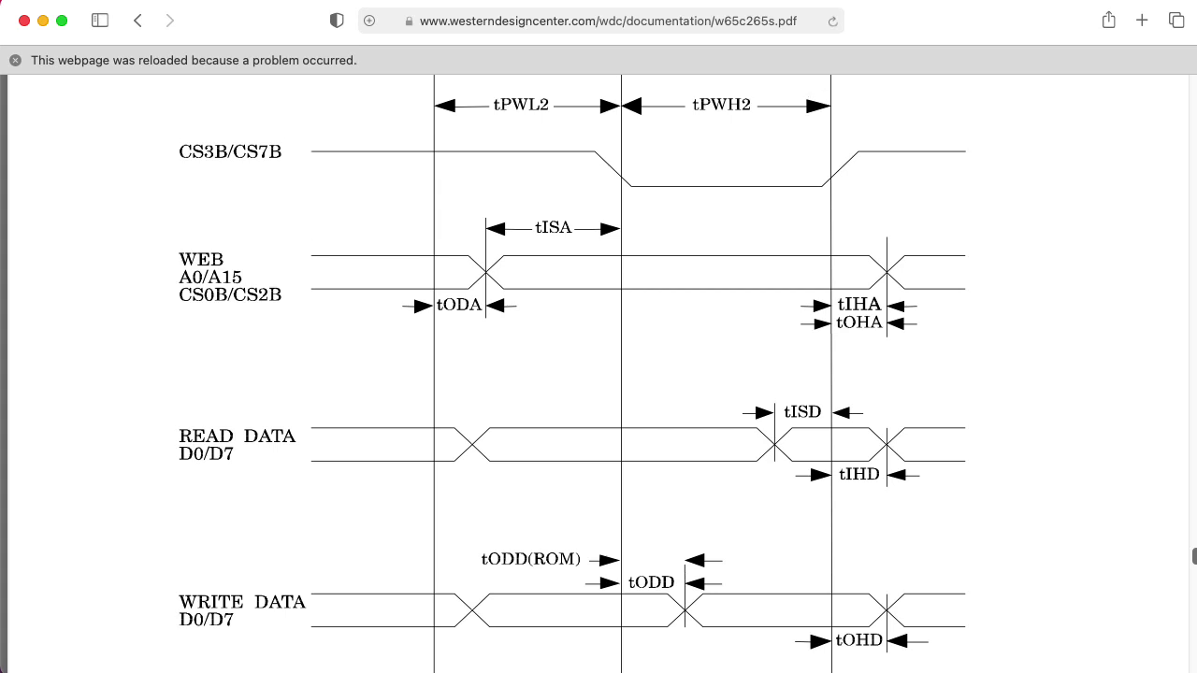
{"action": "scroll", "coordinate": [599, 374], "scroll_direction": "up", "scroll_amount": 3}
{"action": "scroll", "coordinate": [599, 374], "scroll_direction": "up", "scroll_amount": 10}
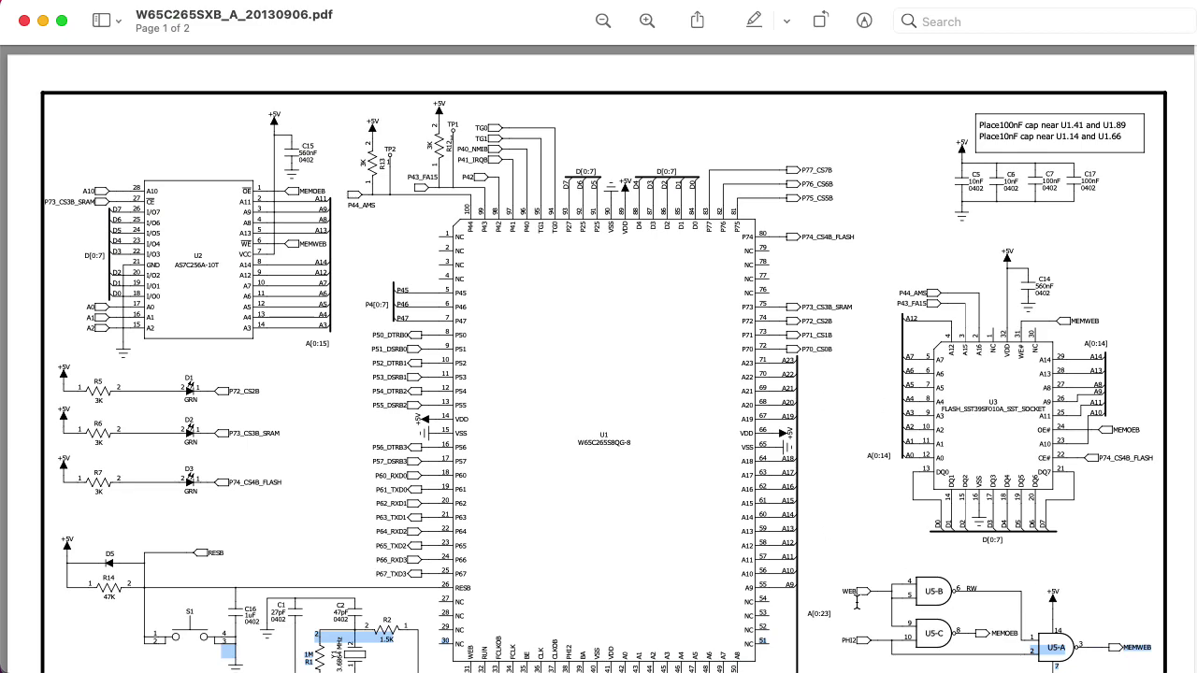
Step: Inspect SRAM U2 (AS7C256A-10T) in the reference schematic: its P73_CS3B_SRAM chip select and D0–D7 lines
{"action": "mouse_move", "coordinate": [855, 603]}
{"action": "left_mouse_down"}
{"action": "mouse_move", "coordinate": [861, 672]}
{"action": "mouse_move", "coordinate": [860, 607]}
{"action": "left_mouse_up"}
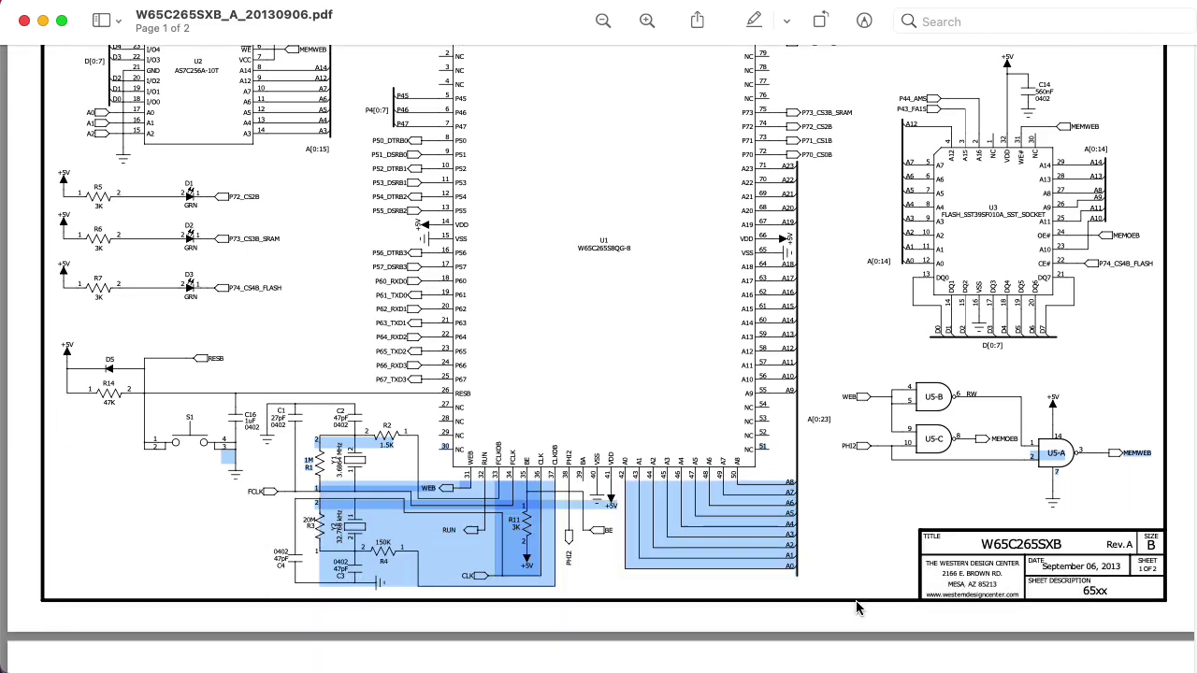
{"action": "left_click", "coordinate": [810, 457]}
{"action": "scroll", "coordinate": [809, 457], "scroll_direction": "up", "scroll_amount": 10, "text": "ctrl"}
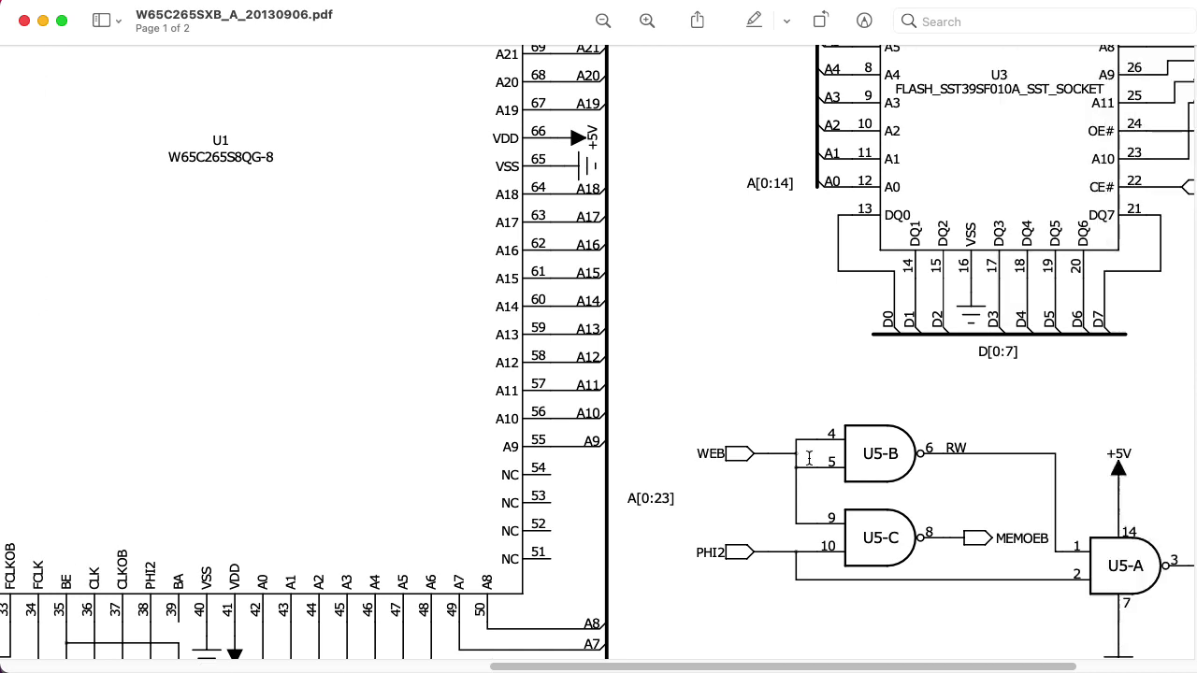
{"action": "scroll", "coordinate": [810, 457], "scroll_direction": "down", "scroll_amount": 3}
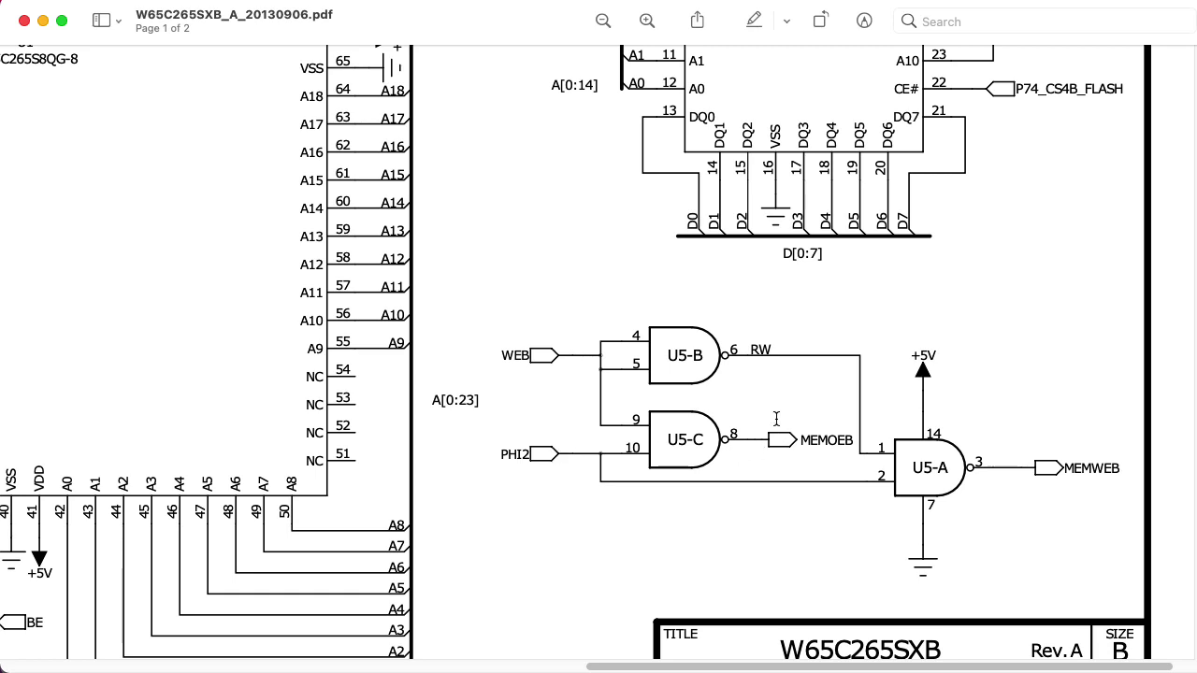
{"action": "scroll", "coordinate": [776, 419], "scroll_direction": "left", "scroll_amount": 10}
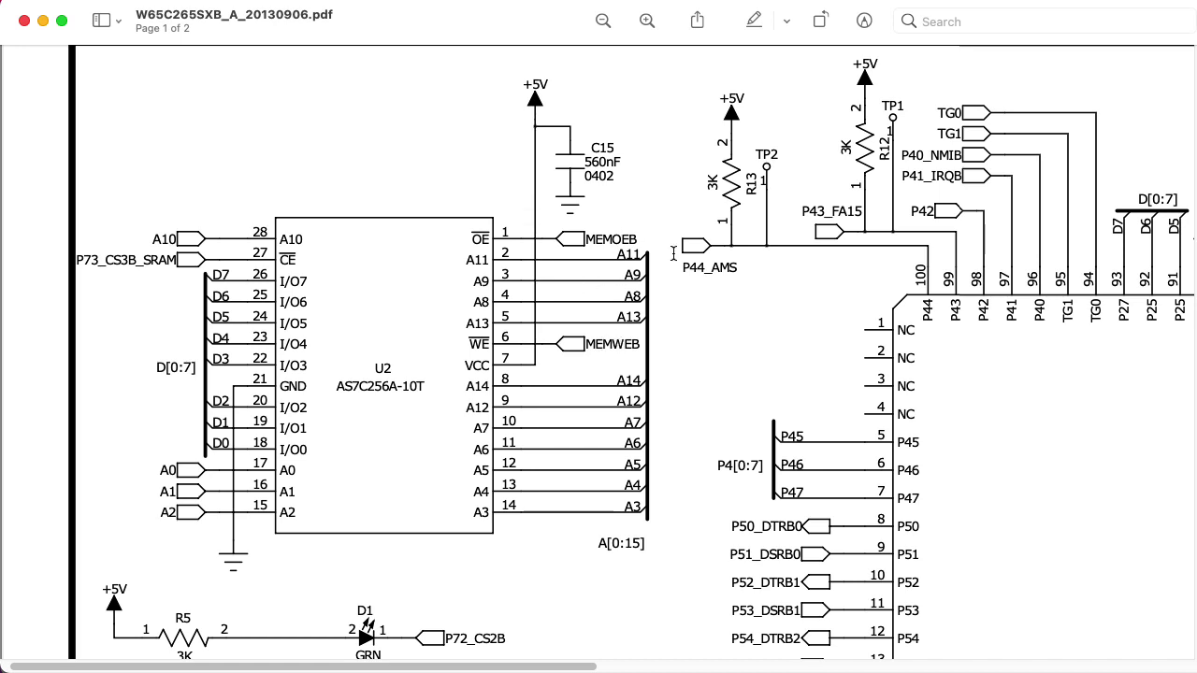
Step: Review the controller schematic's decoder and latch wiring, then return to datasheet_markup.pdf page 7
{"action": "key", "text": "super+Tab"}
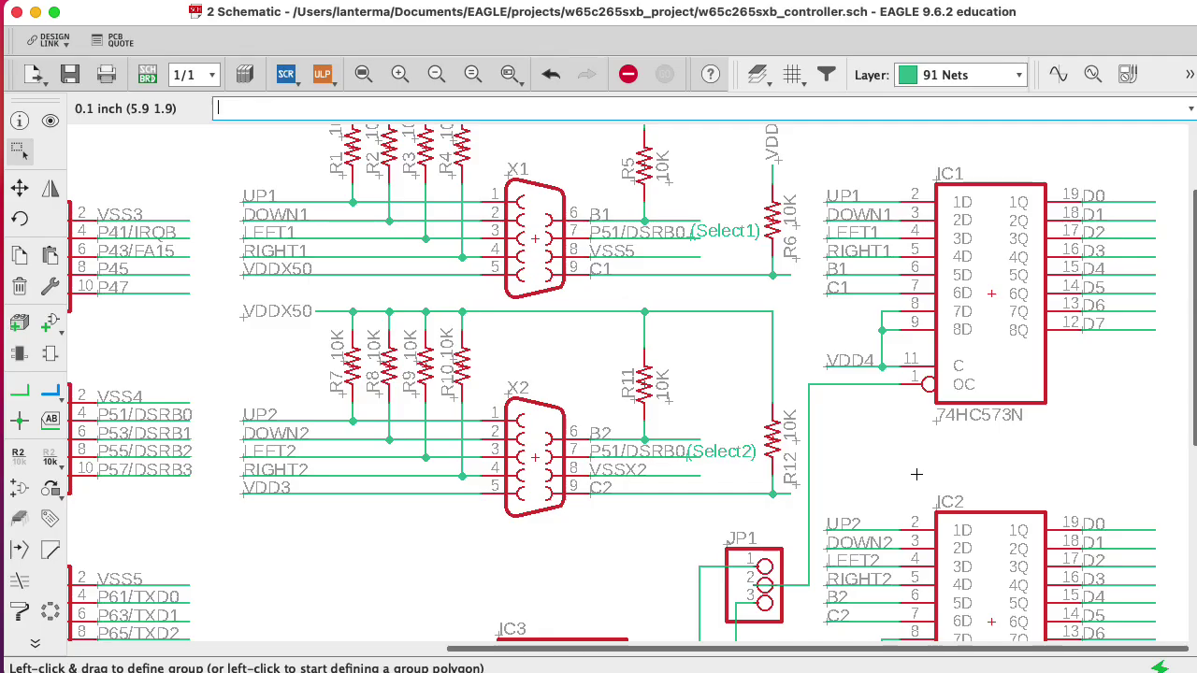
{"action": "left_click_drag", "start_coordinate": [1193, 443], "coordinate": [1194, 535]}
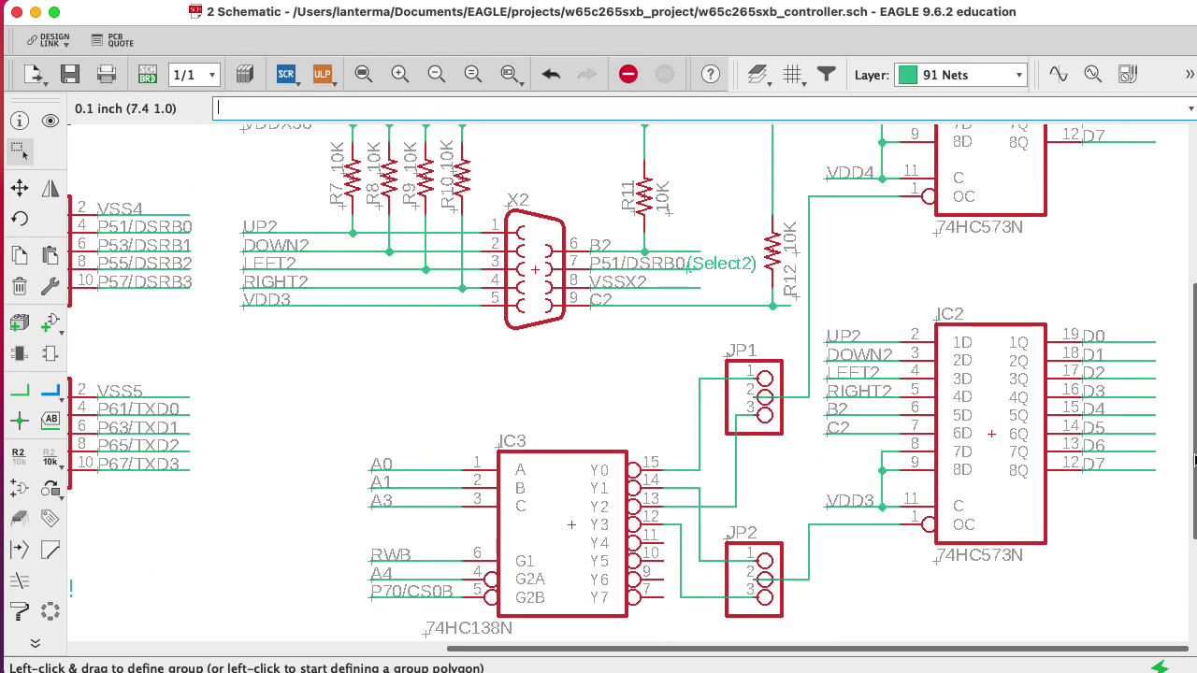
{"action": "left_click_drag", "start_coordinate": [1194, 458], "coordinate": [1194, 328]}
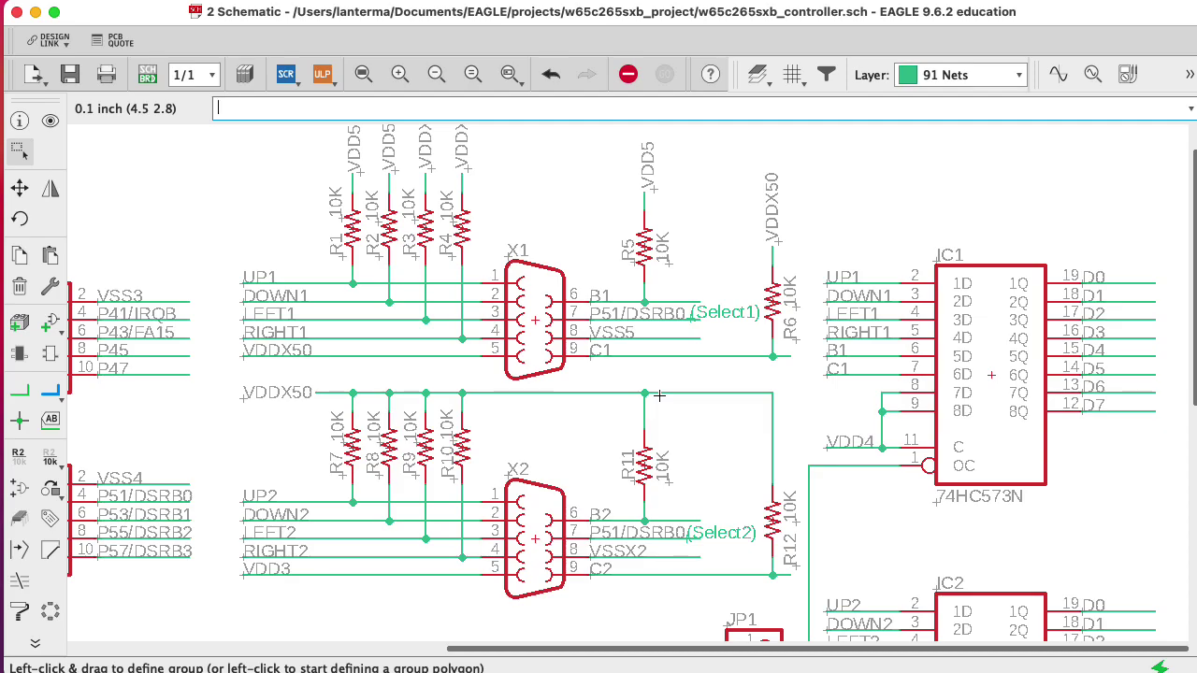
{"action": "key", "text": "super+Tab"}
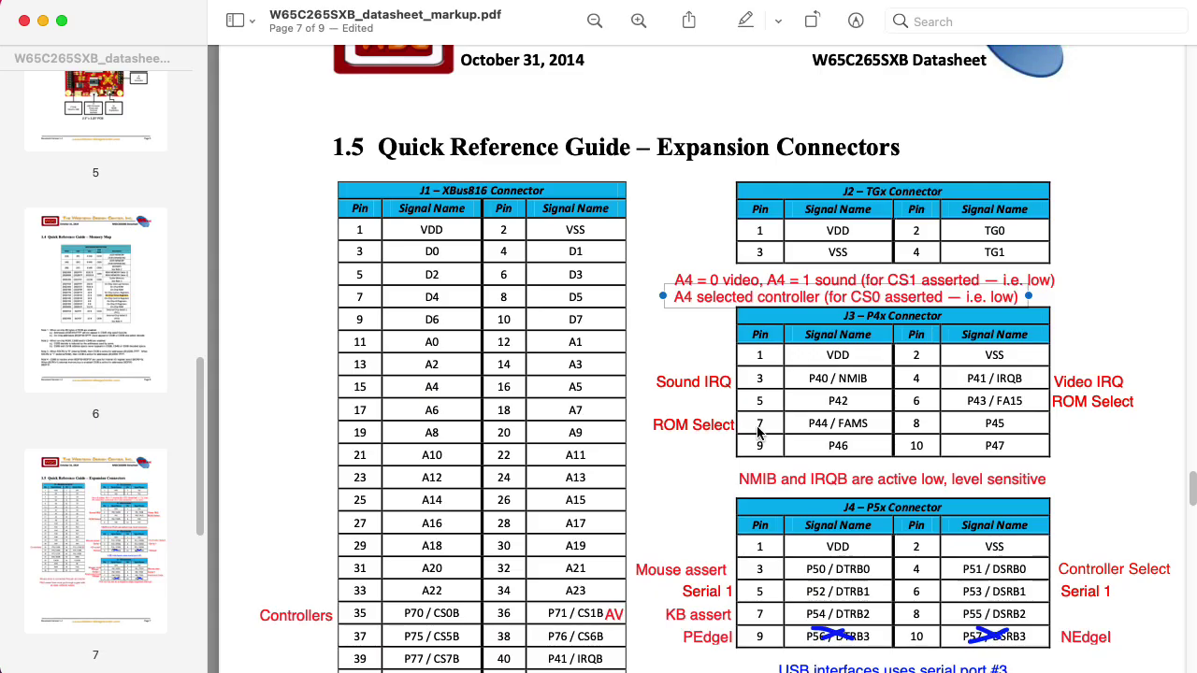
Step: Nudge the A4 controller note on page 7 into position with the arrow keys
{"action": "left_click_drag", "start_coordinate": [698, 307], "coordinate": [695, 307]}
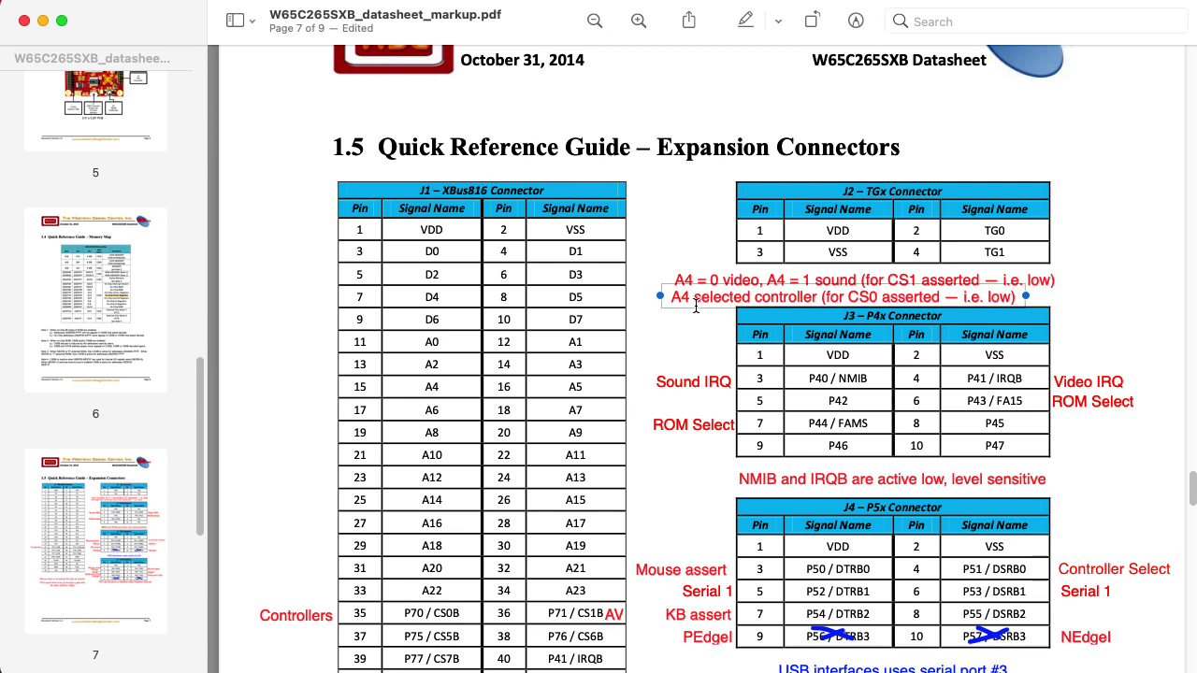
{"action": "key", "text": "Up"}
{"action": "key", "text": "Up"}
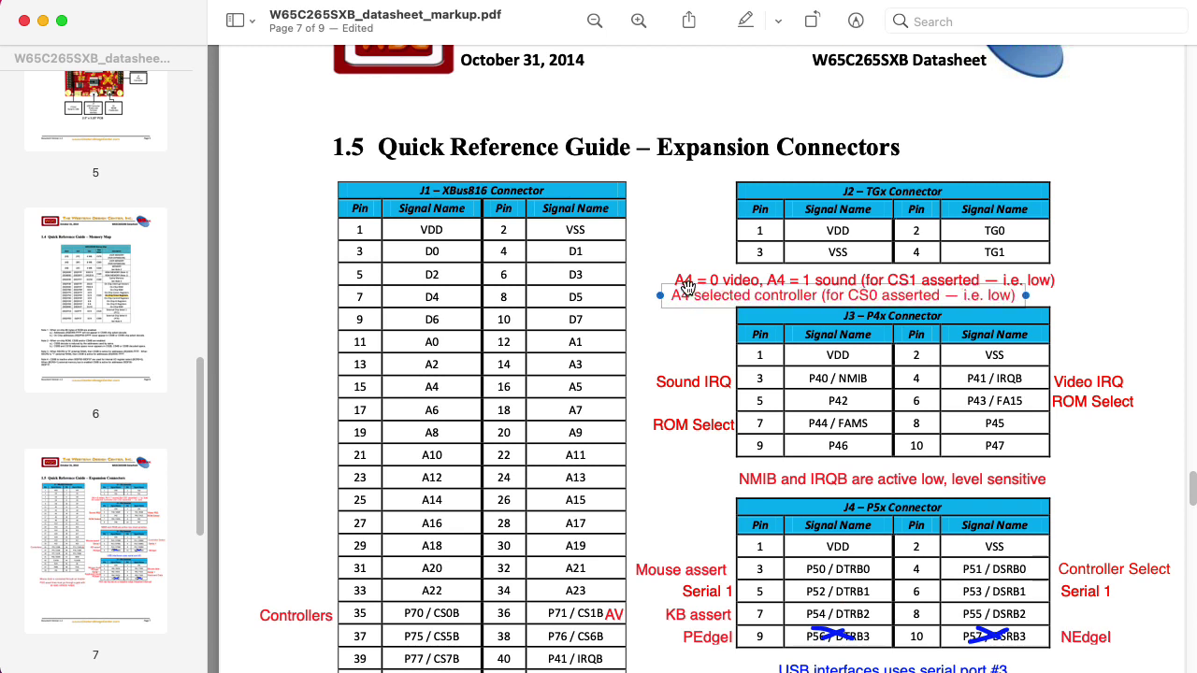
{"action": "key", "text": "Right"}
{"action": "key", "text": "Right"}
{"action": "key", "text": "Right"}
{"action": "key", "text": "Right"}
{"action": "key", "text": "Down"}
{"action": "key", "text": "Left"}
{"action": "key", "text": "Left"}
{"action": "key", "text": "Down"}
{"action": "key", "text": "Down"}
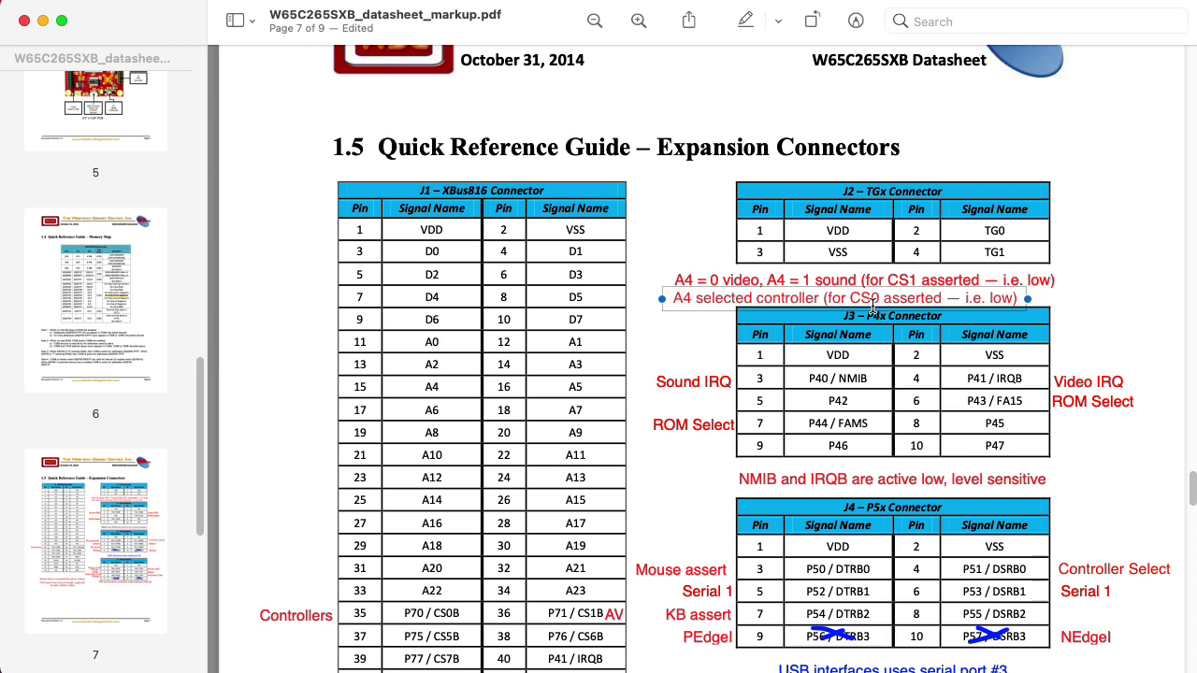
{"action": "key", "text": "Left"}
{"action": "key", "text": "Left"}
{"action": "key", "text": "Down"}
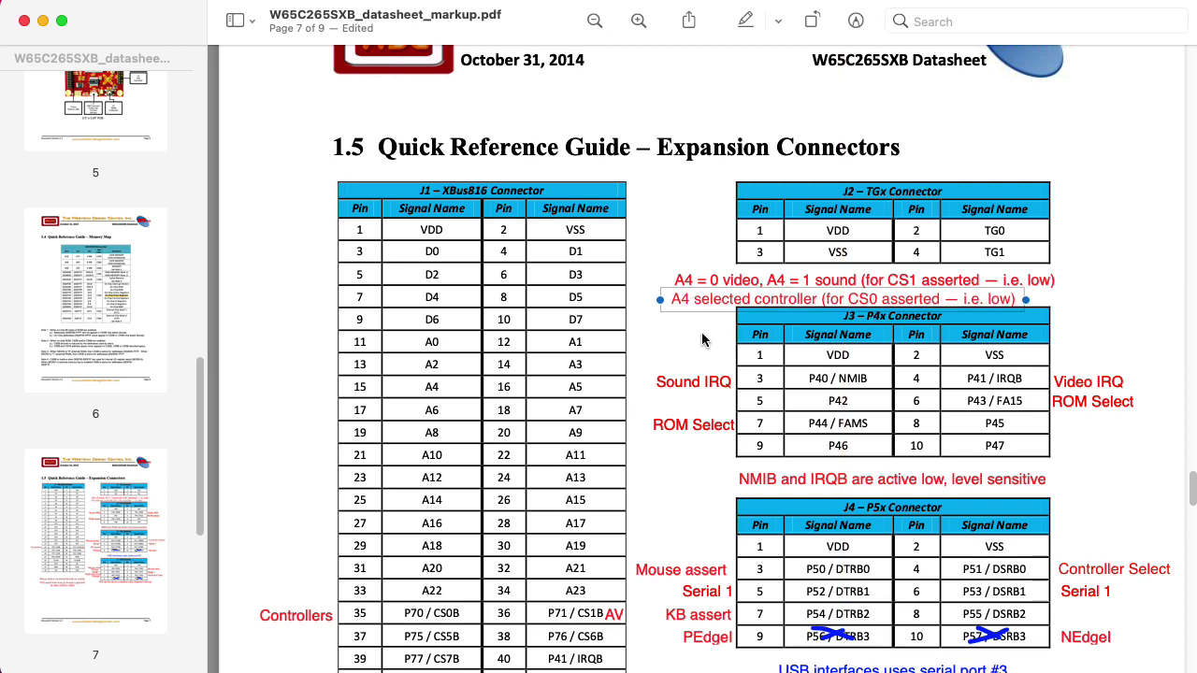
Step: Change the controller note's A4 to A0
{"action": "left_click", "coordinate": [688, 299]}
{"action": "key", "text": "BackSpace"}
{"action": "type", "text": "0"}
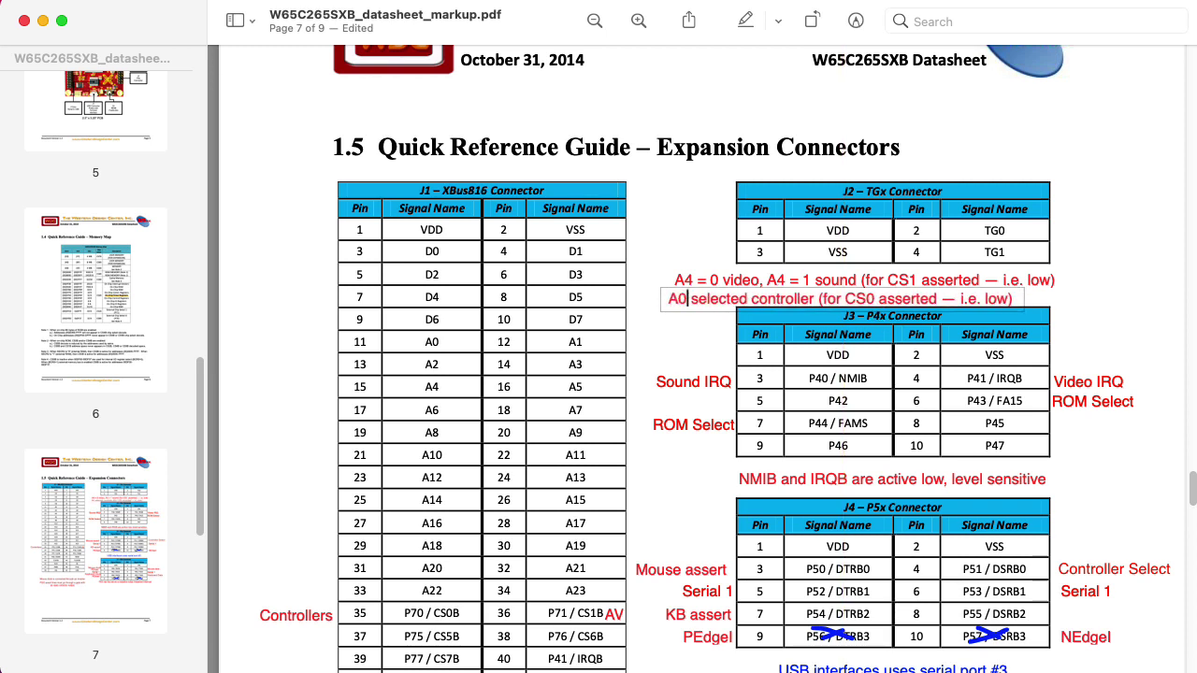
{"action": "left_click", "coordinate": [684, 312]}
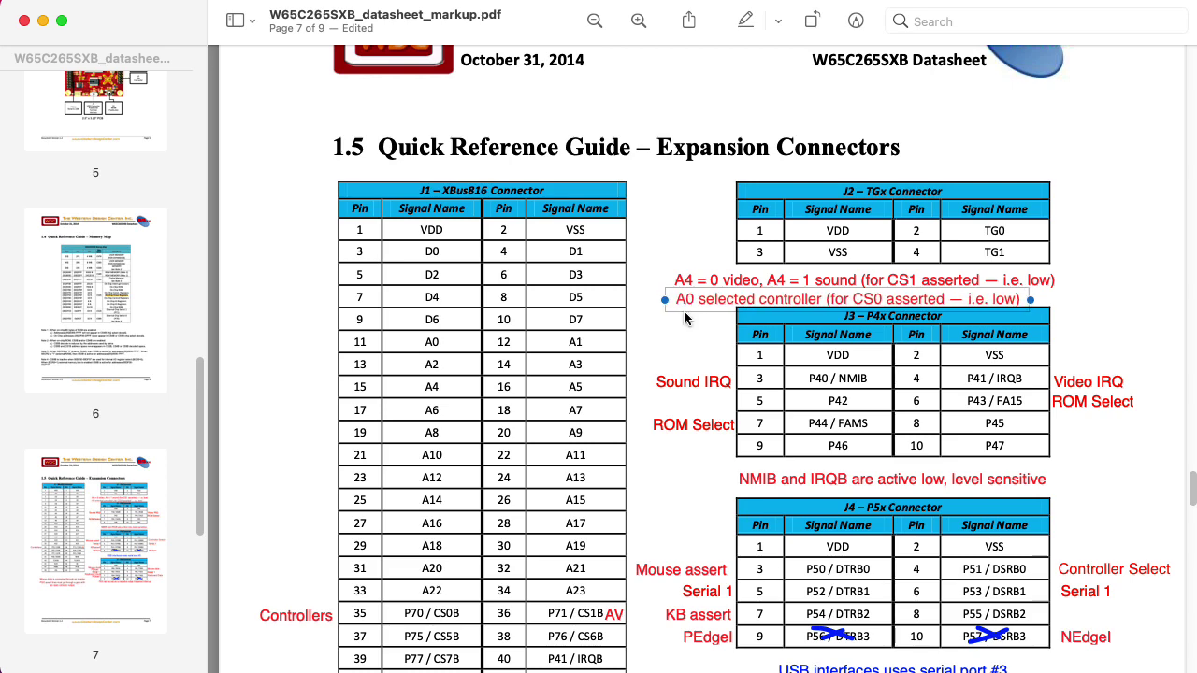
Step: After checking the controller schematic, move the A0 controller note to the right
{"action": "key", "text": "super+Tab"}
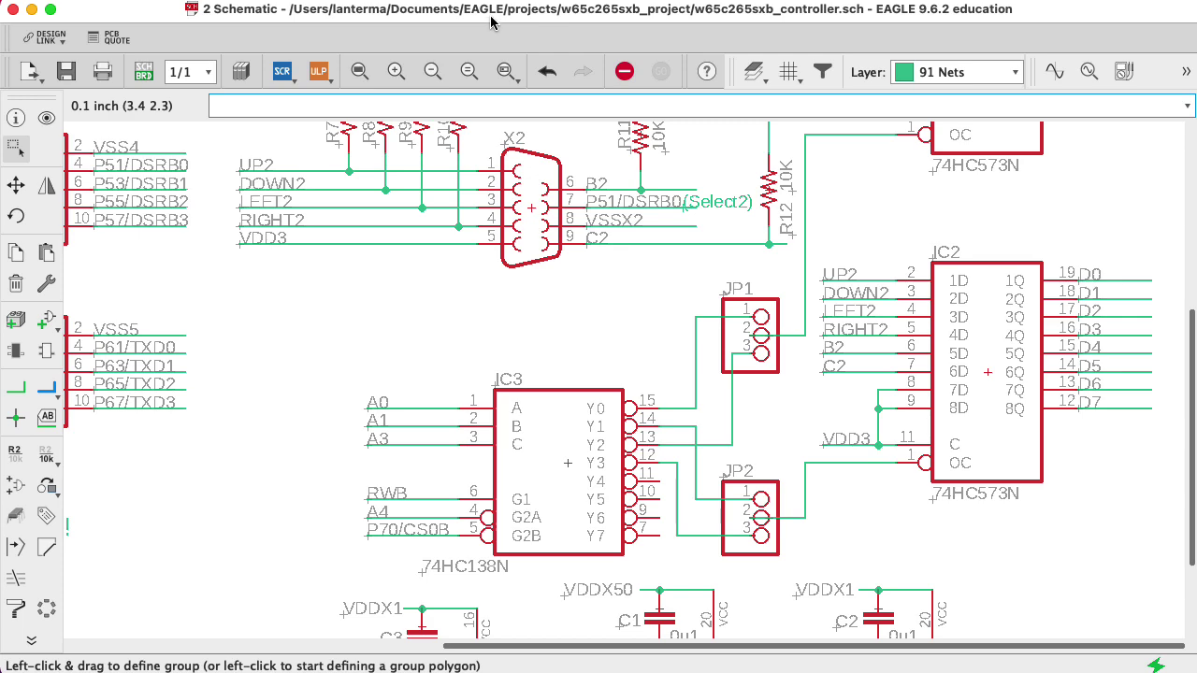
{"action": "key", "text": "super+Tab"}
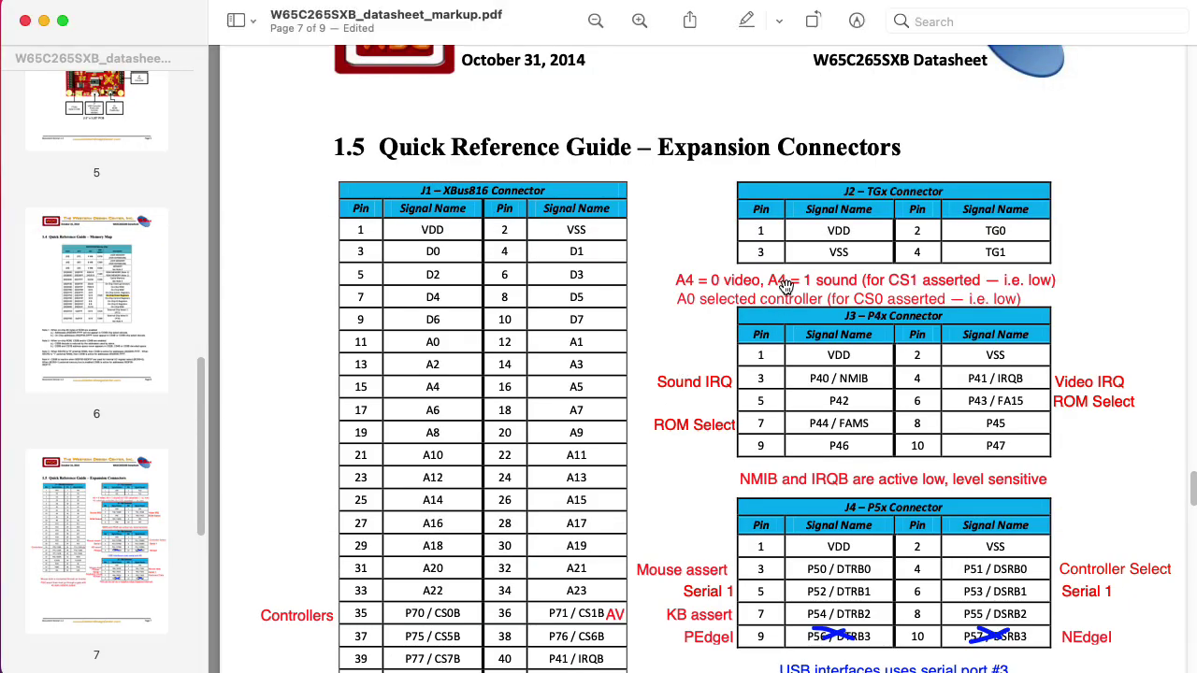
{"action": "left_click", "coordinate": [782, 285]}
{"action": "left_click_drag", "start_coordinate": [831, 297], "coordinate": [826, 297]}
{"action": "left_click", "coordinate": [845, 283]}
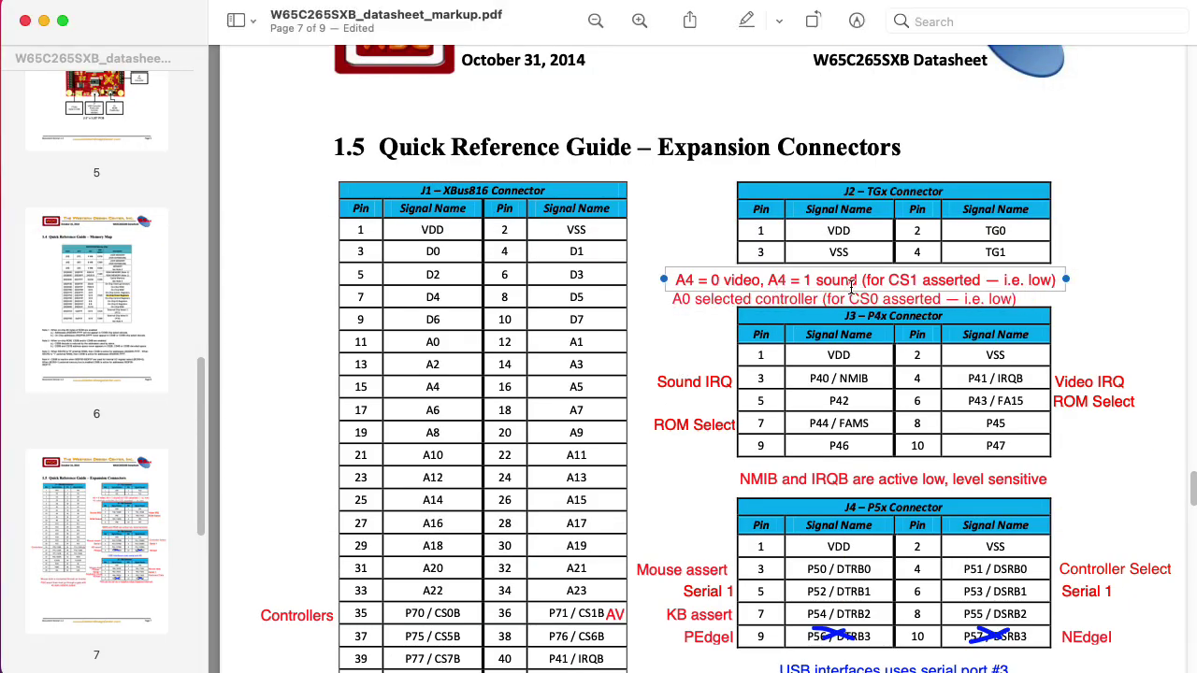
{"action": "left_click", "coordinate": [842, 299]}
{"action": "mouse_move", "coordinate": [941, 302]}
{"action": "left_mouse_down"}
{"action": "mouse_move", "coordinate": [979, 302]}
{"action": "mouse_move", "coordinate": [957, 302]}
{"action": "left_mouse_up"}
Step: Edit the note to 'A0,A1 selected controller (for CS0 asserted, A3=0, A4=0)', dropping the trailing 'i.e. low'
{"action": "double_click", "coordinate": [958, 302]}
{"action": "type", "text": ", "}
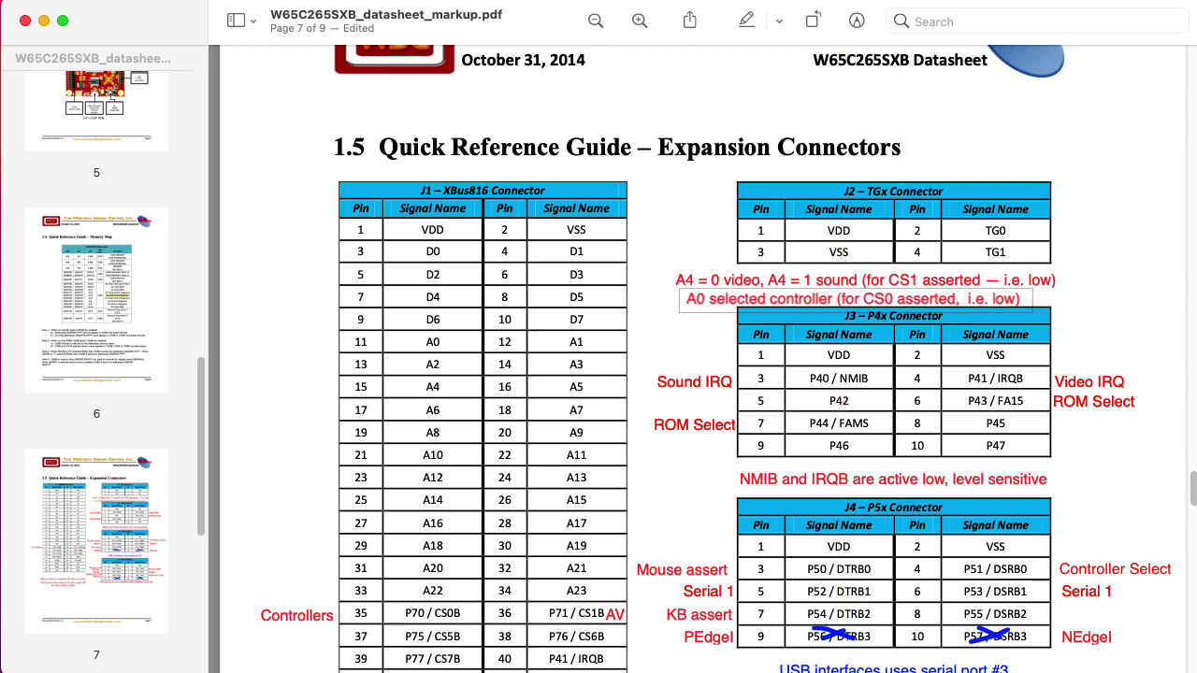
{"action": "type", "text": "A3,"}
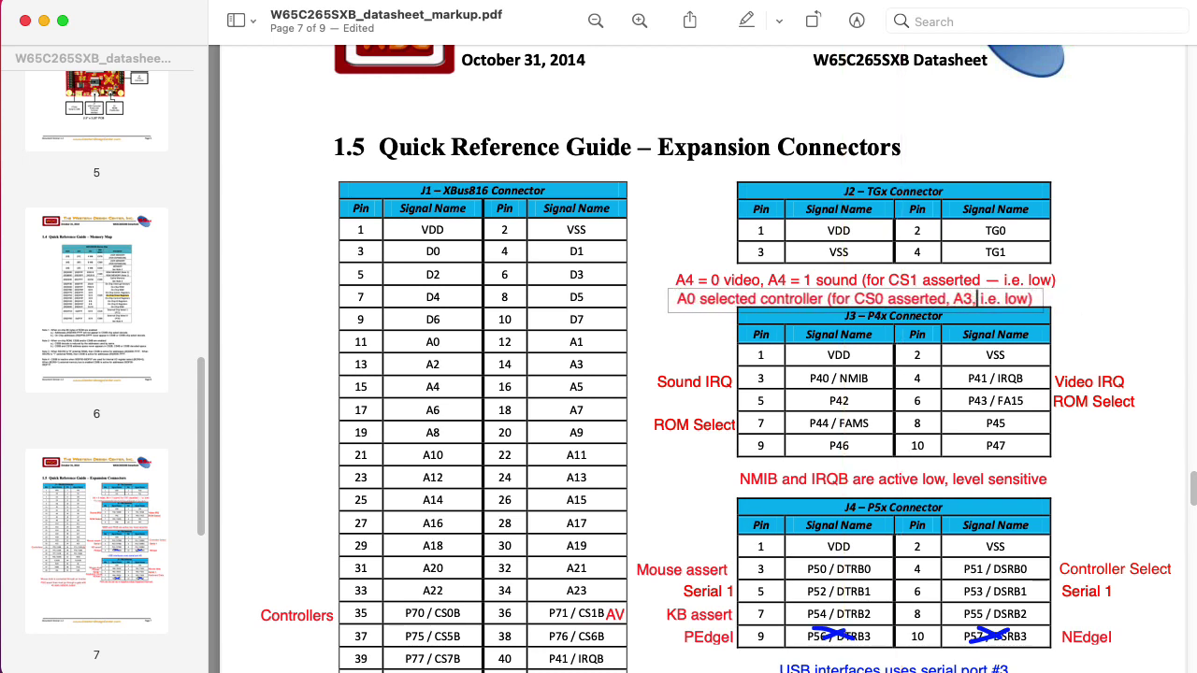
{"action": "key", "text": "BackSpace"}
{"action": "type", "text": "=0, A4=0"}
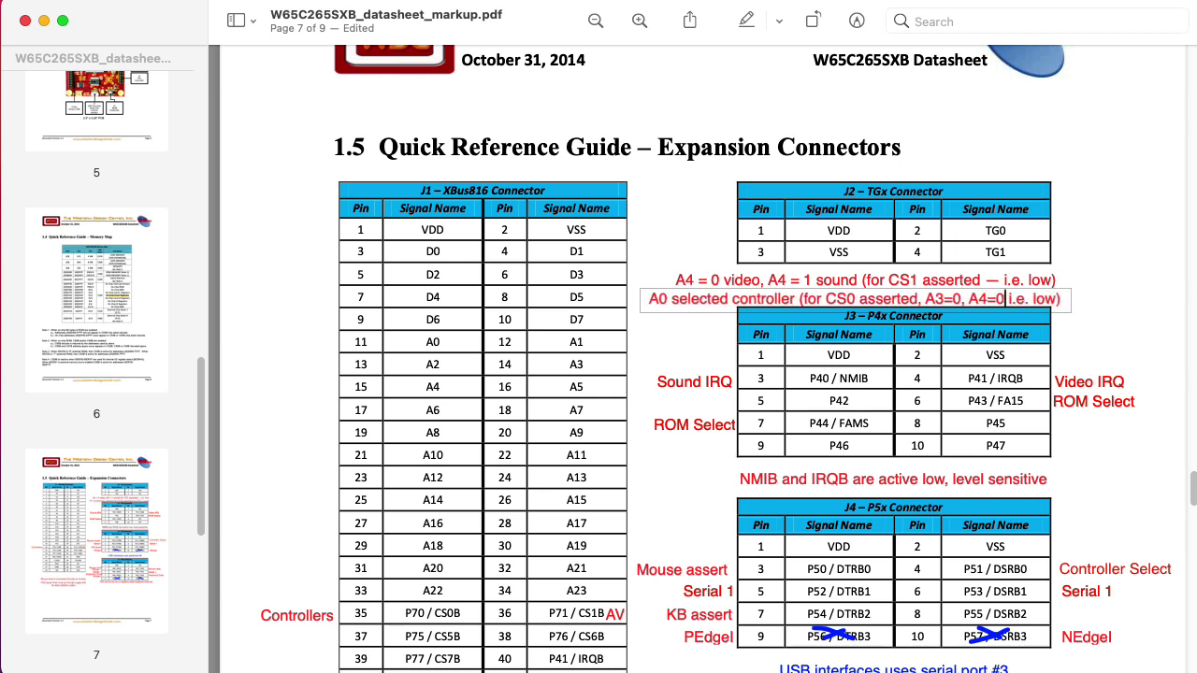
{"action": "key", "text": "Delete"}
{"action": "key", "text": "Delete"}
{"action": "key", "text": "Delete"}
{"action": "key", "text": "Delete"}
{"action": "key", "text": "Delete"}
{"action": "key", "text": "Delete"}
{"action": "key", "text": "Delete"}
{"action": "key", "text": "Delete"}
{"action": "key", "text": "Delete"}
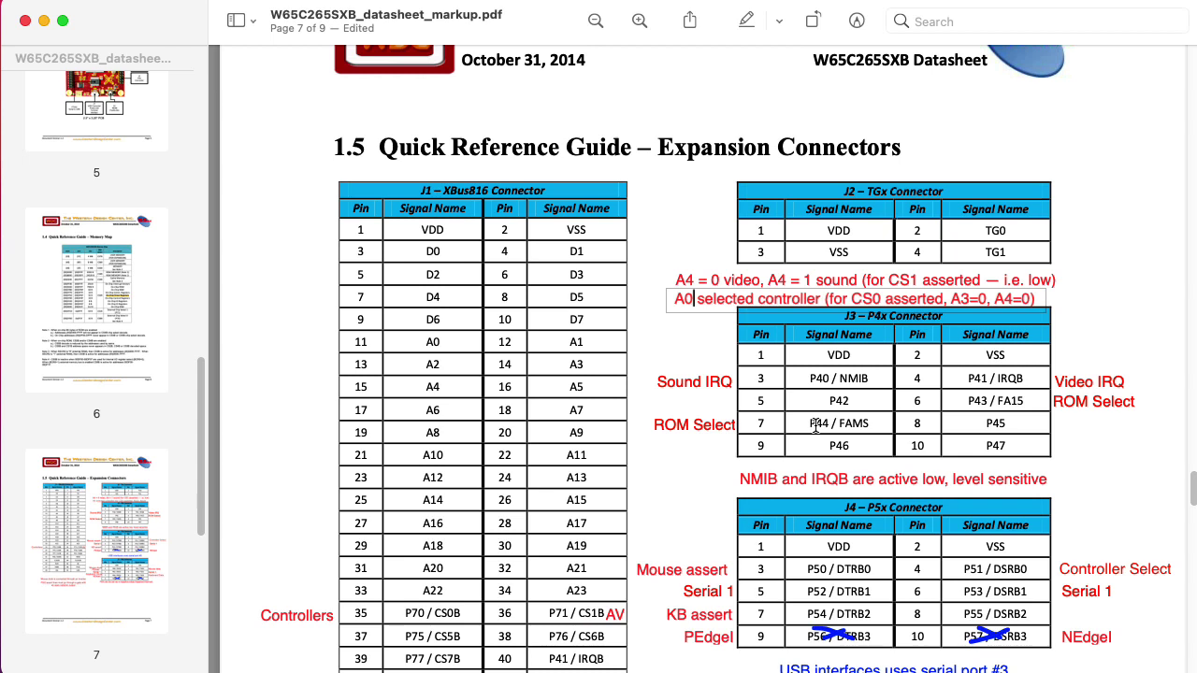
{"action": "type", "text": ",A1"}
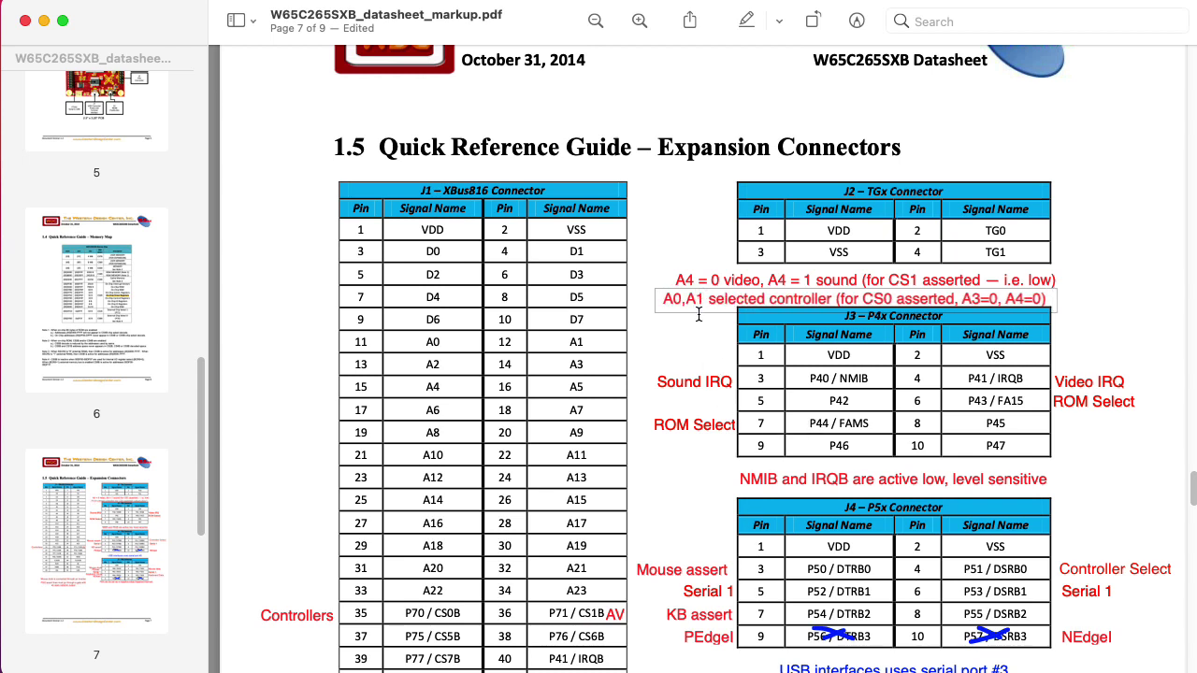
{"action": "key", "text": "Escape"}
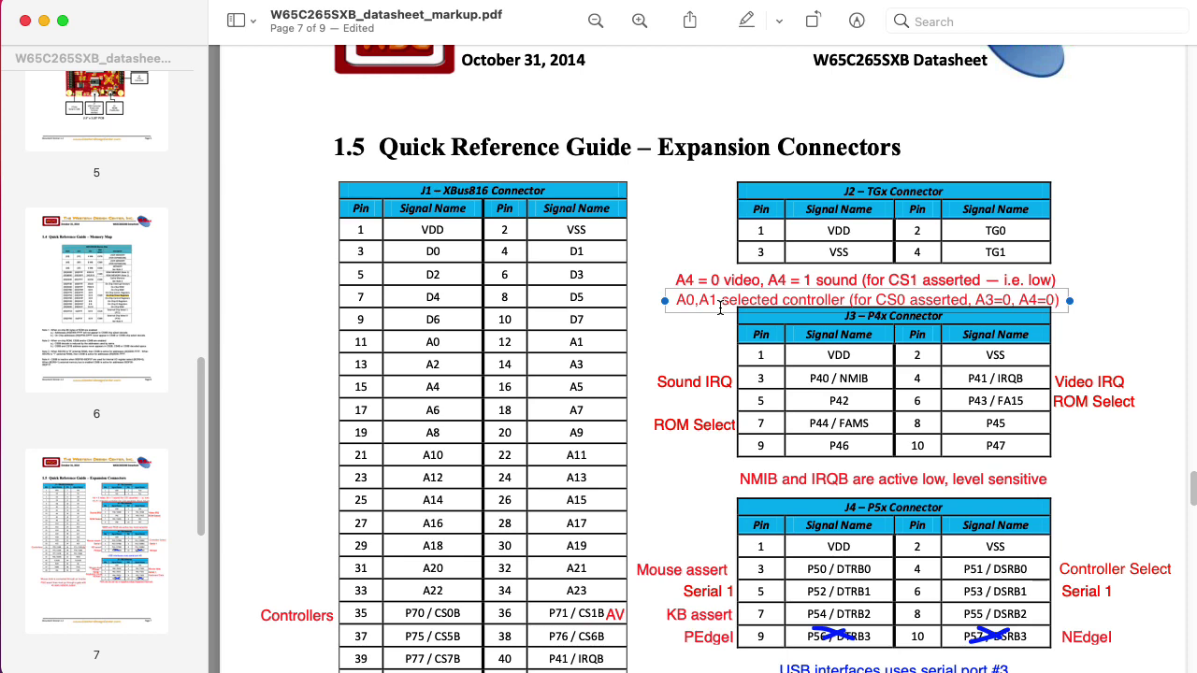
{"action": "key", "text": "super+z"}
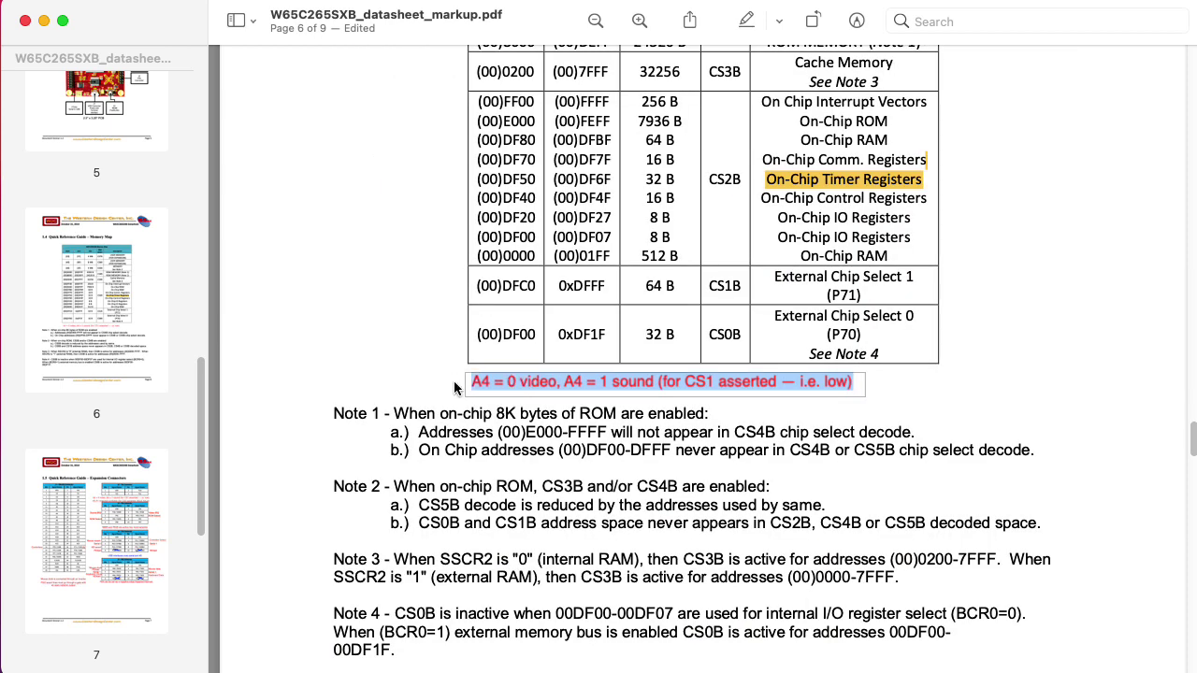
Step: Add the note 'DF00-DF03 Controller 1 through 4 inputs' and nudge it under the memory map table
{"action": "type", "text": "D"}
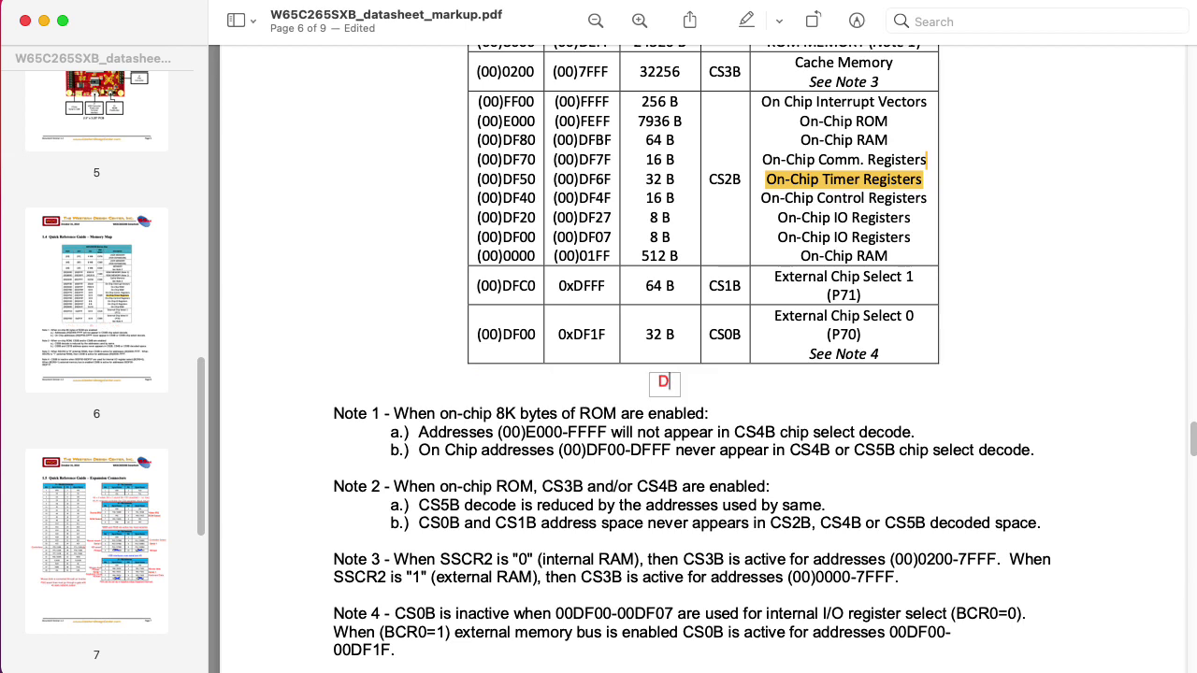
{"action": "type", "text": "F00-DF03"}
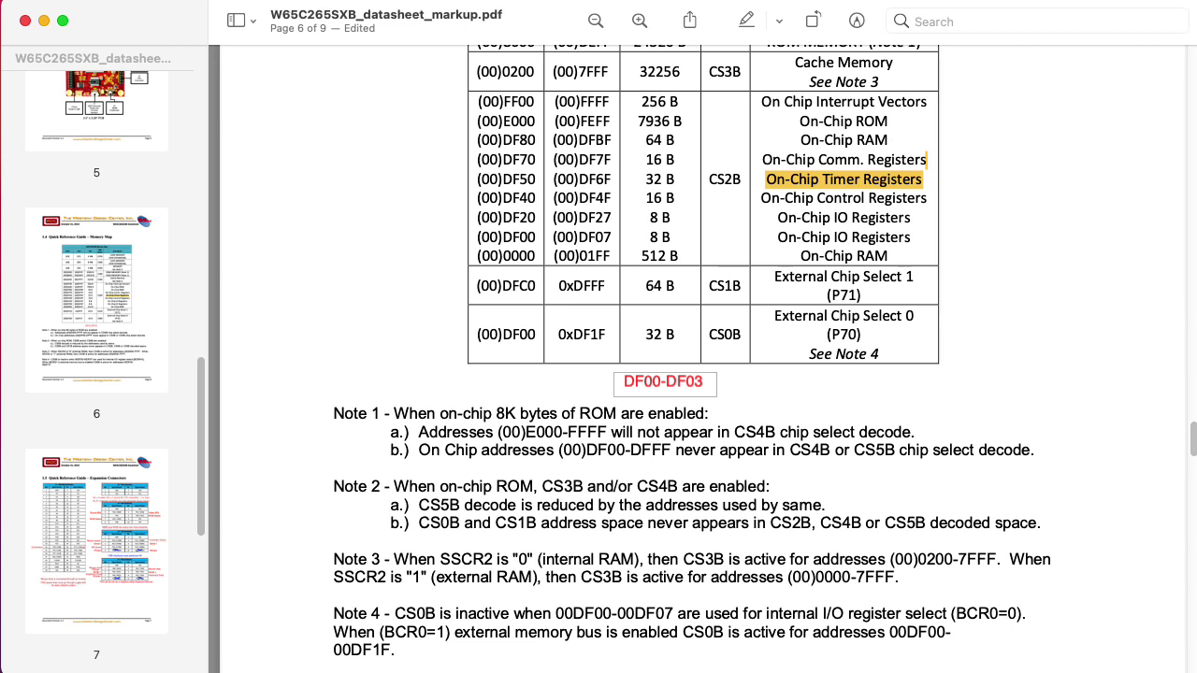
{"action": "type", "text": " C"}
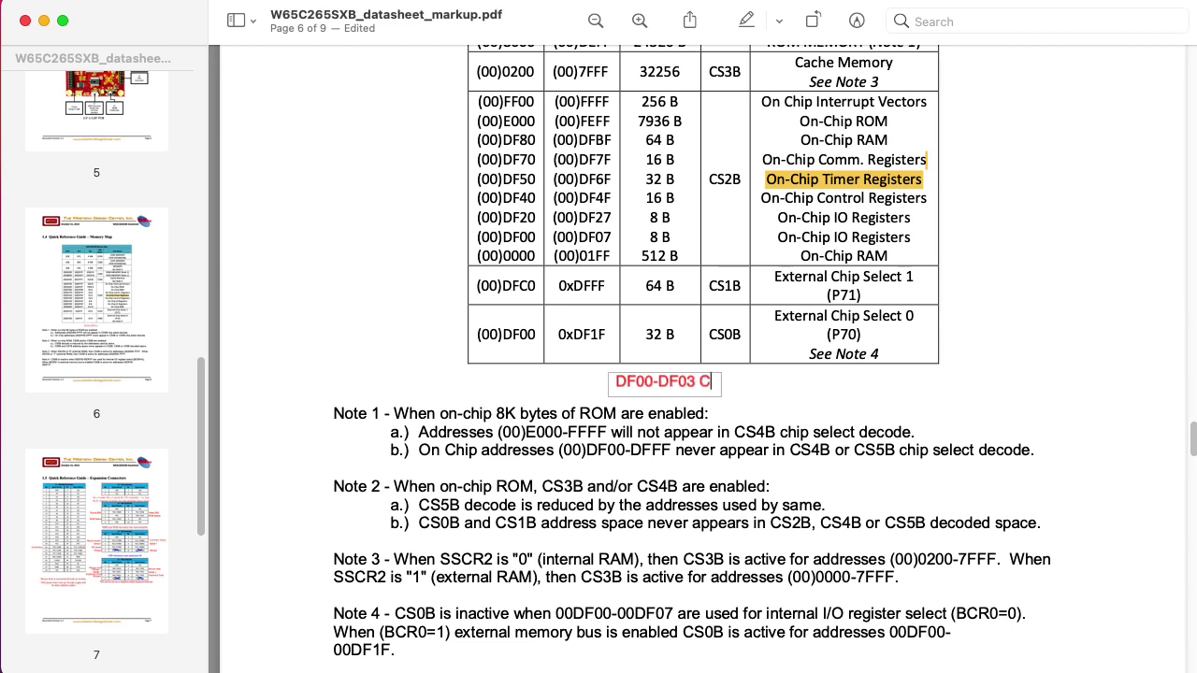
{"action": "type", "text": "ontroller 1 thr"}
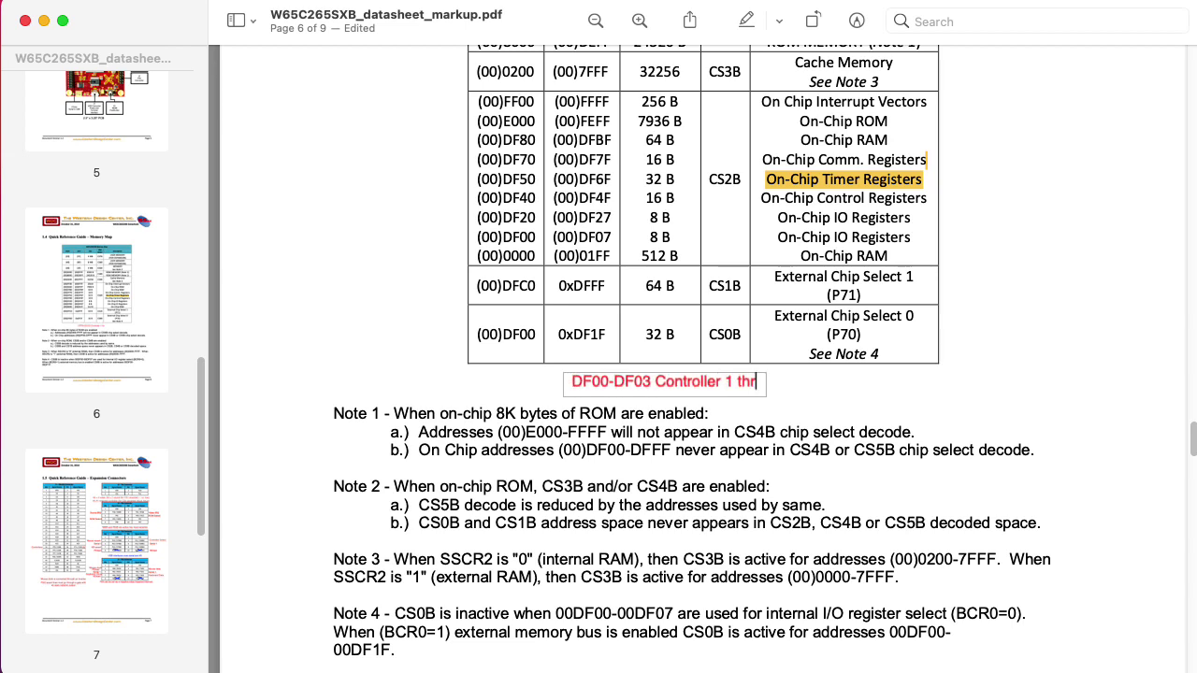
{"action": "type", "text": "ough 4 inputs"}
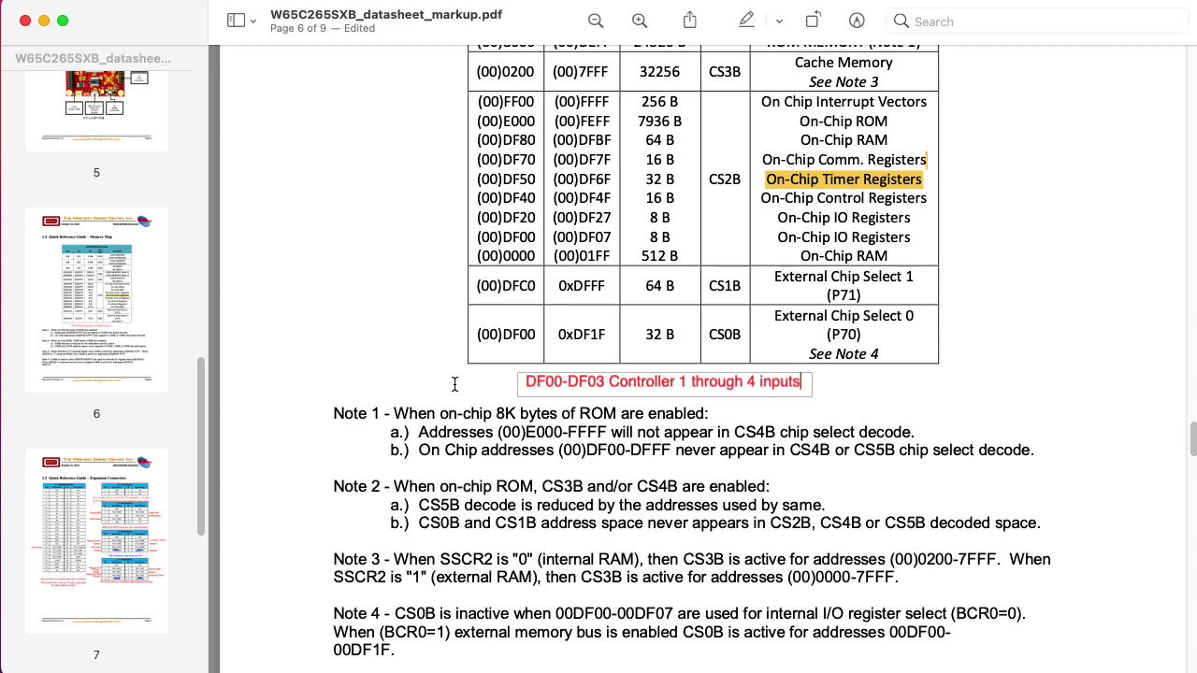
{"action": "left_click", "coordinate": [541, 395]}
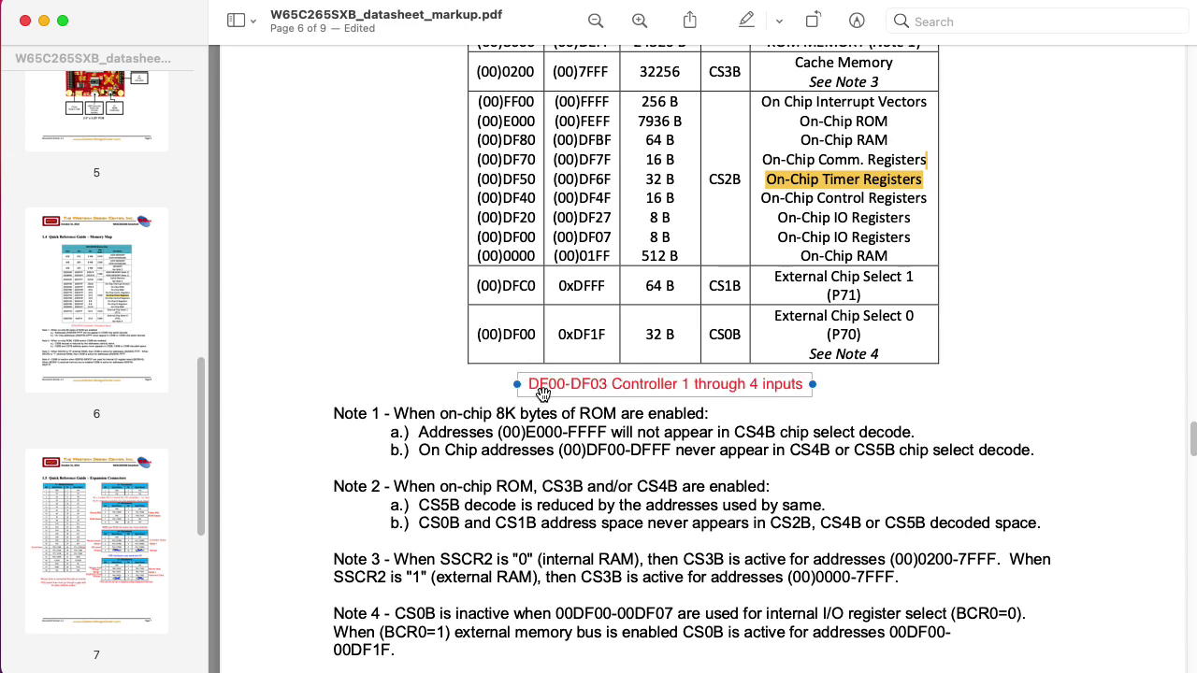
{"action": "key", "text": "Left"}
{"action": "key", "text": "Left"}
{"action": "key", "text": "Left"}
{"action": "key", "text": "Left"}
{"action": "key", "text": "Left"}
{"action": "key", "text": "Left"}
{"action": "key", "text": "Left"}
{"action": "key", "text": "Left"}
{"action": "key", "text": "Left"}
{"action": "key", "text": "Left"}
{"action": "key", "text": "Left"}
{"action": "key", "text": "Left"}
{"action": "key", "text": "Left"}
{"action": "key", "text": "Left"}
{"action": "key", "text": "Left"}
{"action": "key", "text": "Left"}
{"action": "key", "text": "Left"}
{"action": "key", "text": "Left"}
{"action": "key", "text": "Left"}
{"action": "key", "text": "Left"}
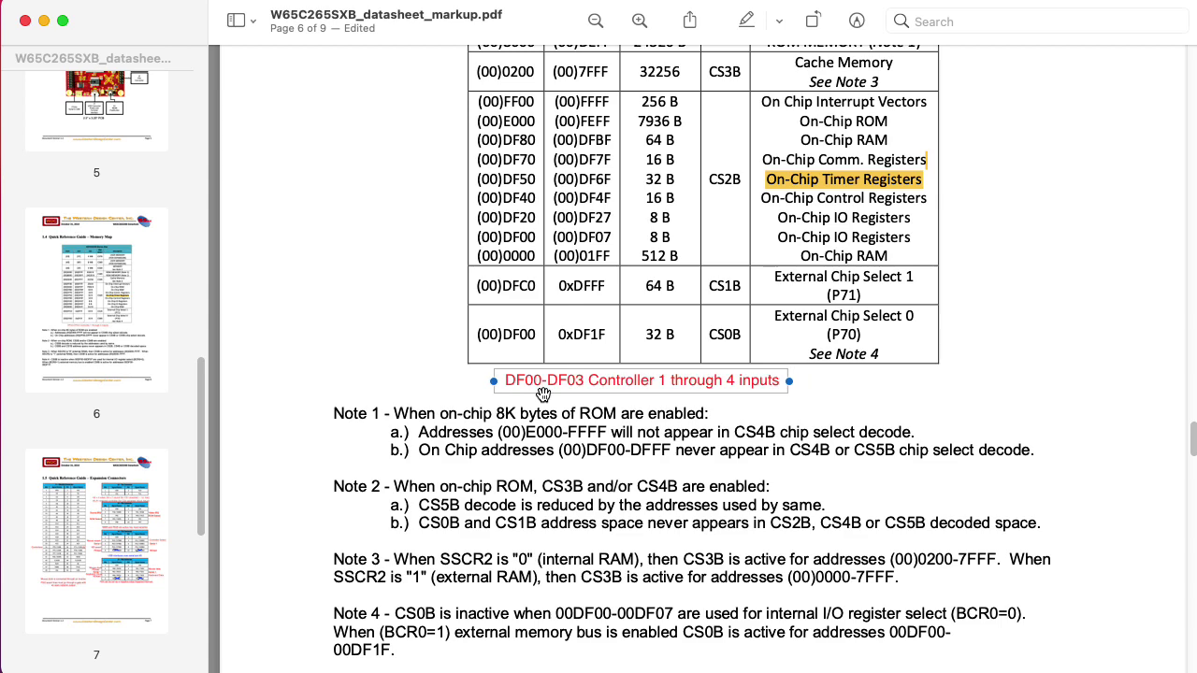
{"action": "key", "text": "Left"}
{"action": "key", "text": "Left"}
{"action": "key", "text": "Left"}
{"action": "key", "text": "Left"}
{"action": "key", "text": "Left"}
{"action": "key", "text": "Up"}
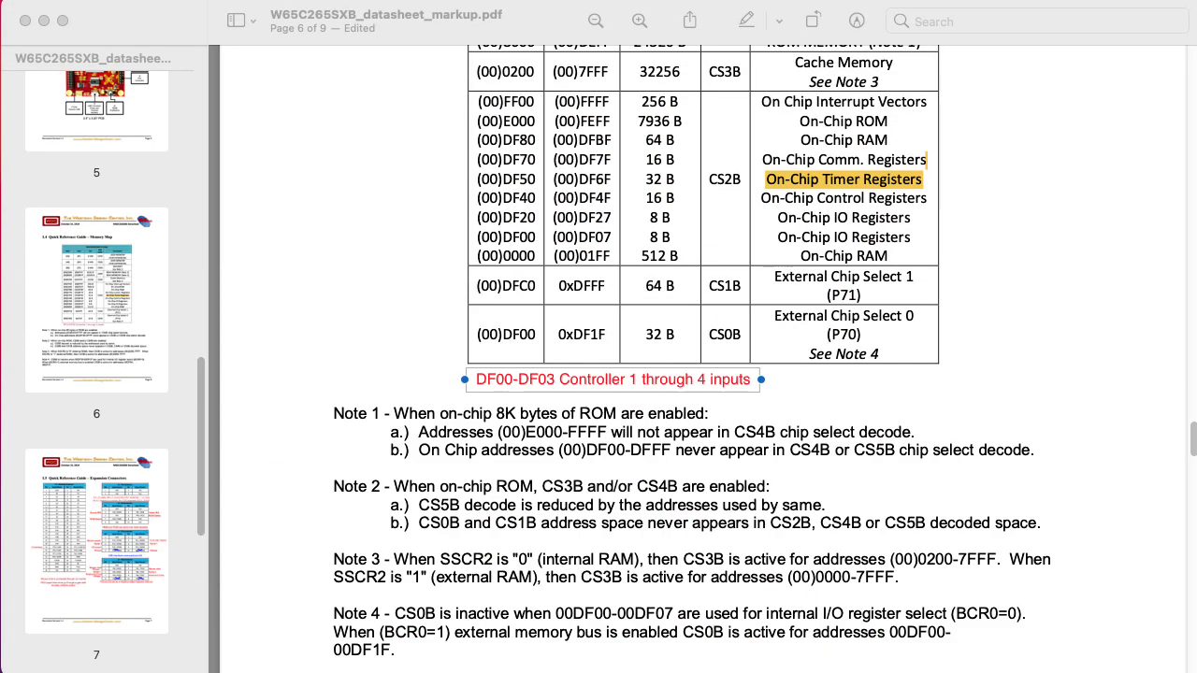
Step: Duplicate the DF00-DF03 note and place the copy directly beneath it
{"action": "left_click", "coordinate": [597, 395]}
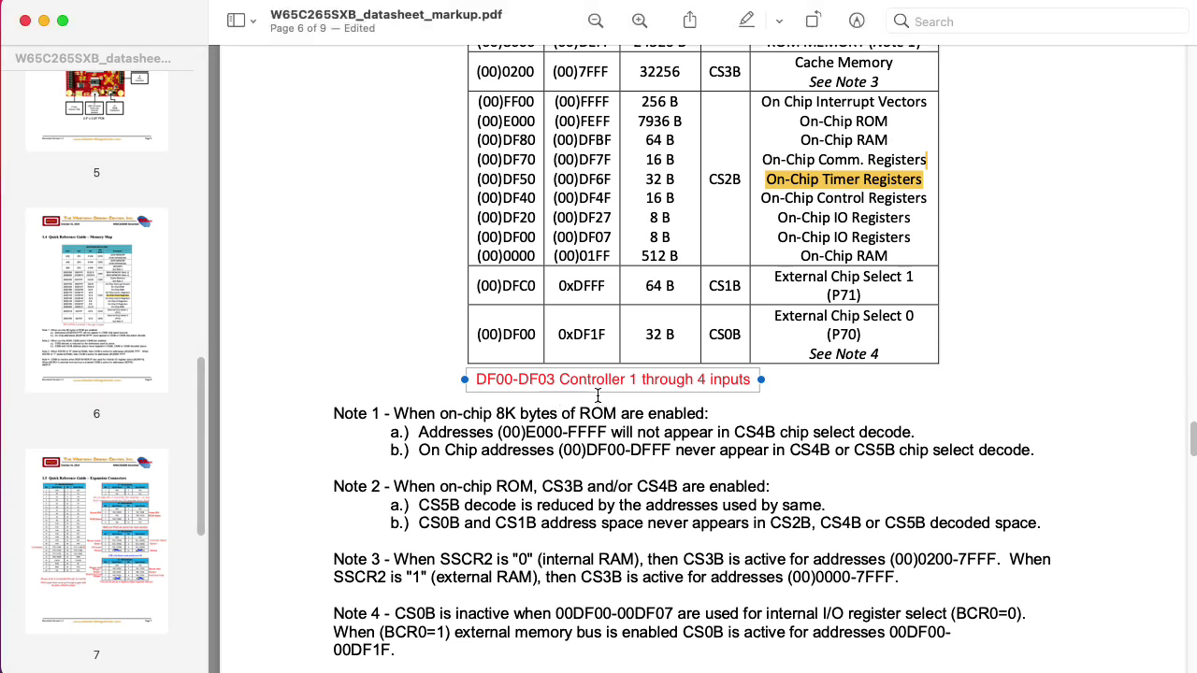
{"action": "key", "text": "cmd+d"}
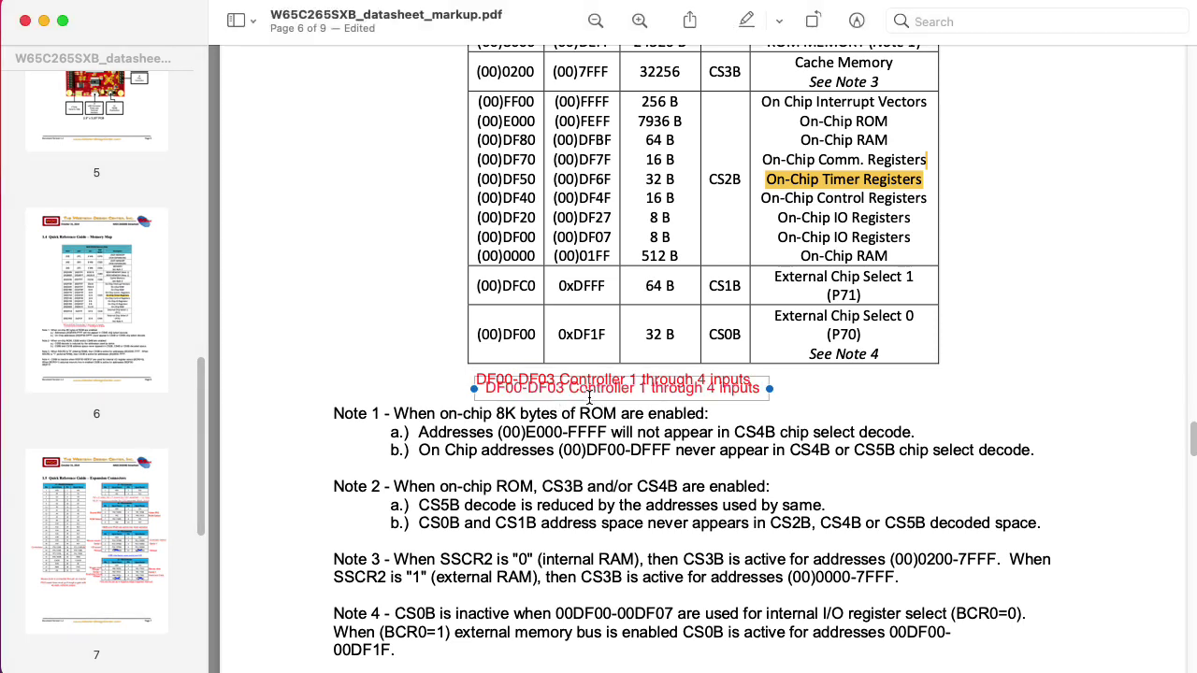
{"action": "left_click_drag", "start_coordinate": [589, 400], "coordinate": [512, 397]}
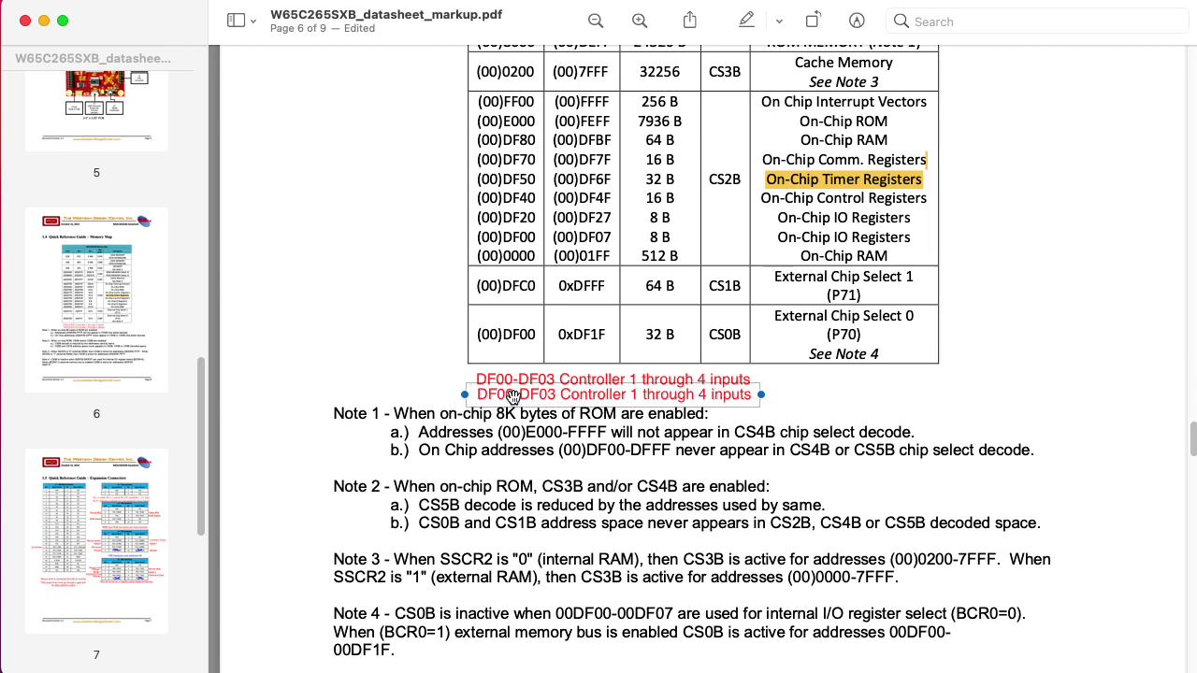
Step: Edit the copy to read 'DF04-DF07 Controller 1 through 4 inputs (alias)'
{"action": "double_click", "coordinate": [511, 394]}
{"action": "key", "text": "BackSpace"}
{"action": "type", "text": "4"}
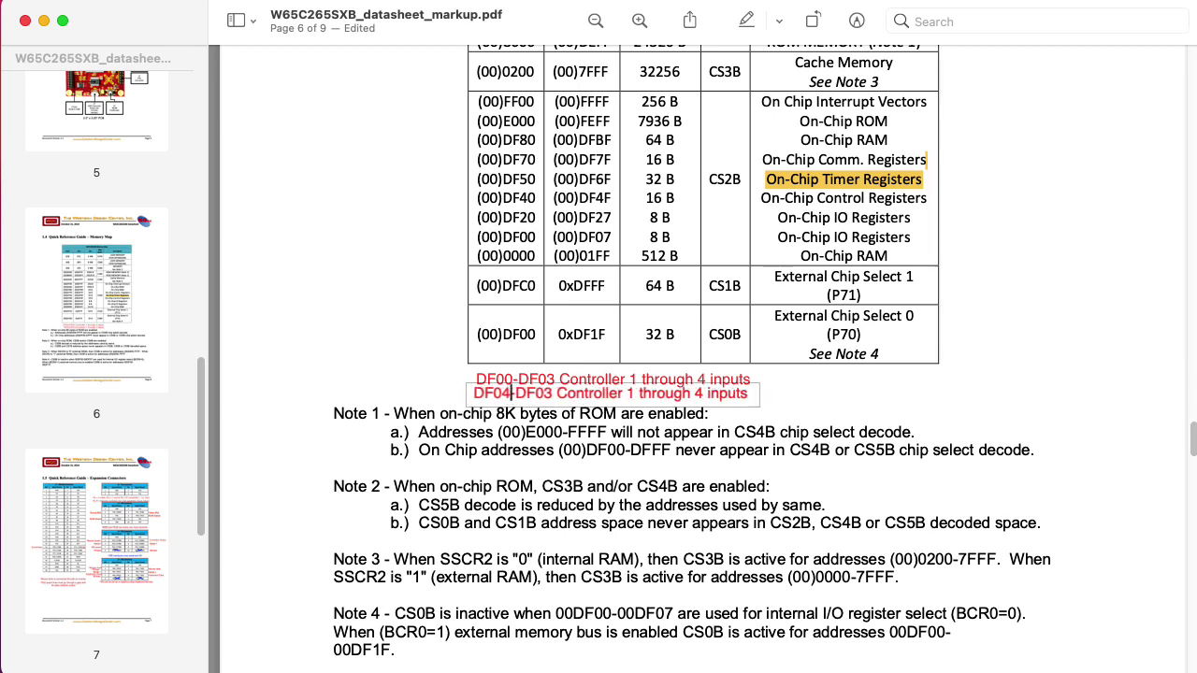
{"action": "key", "text": "BackSpace"}
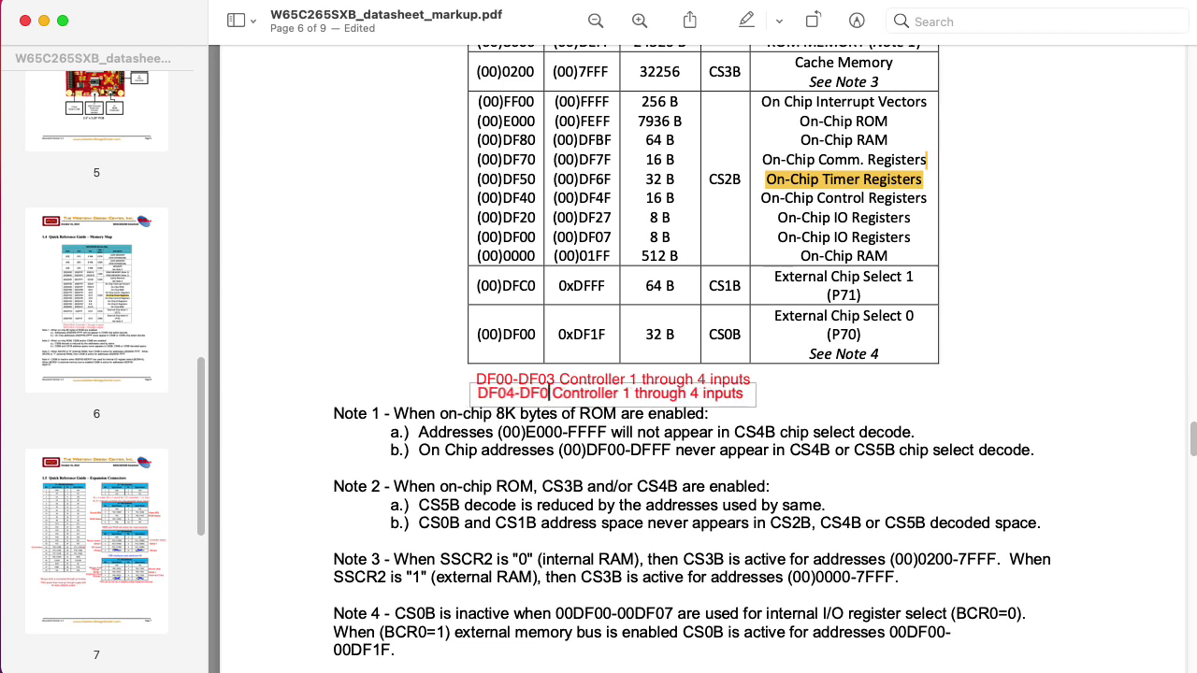
{"action": "type", "text": "7"}
{"action": "left_click", "coordinate": [746, 394]}
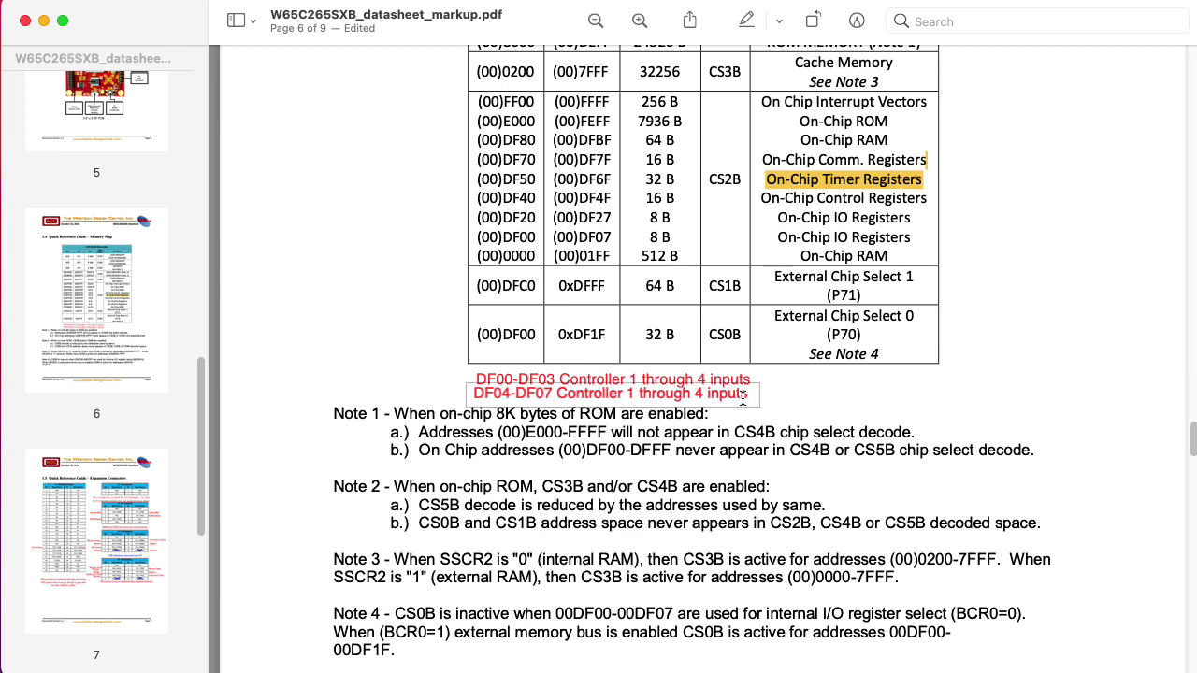
{"action": "type", "text": "(alias)"}
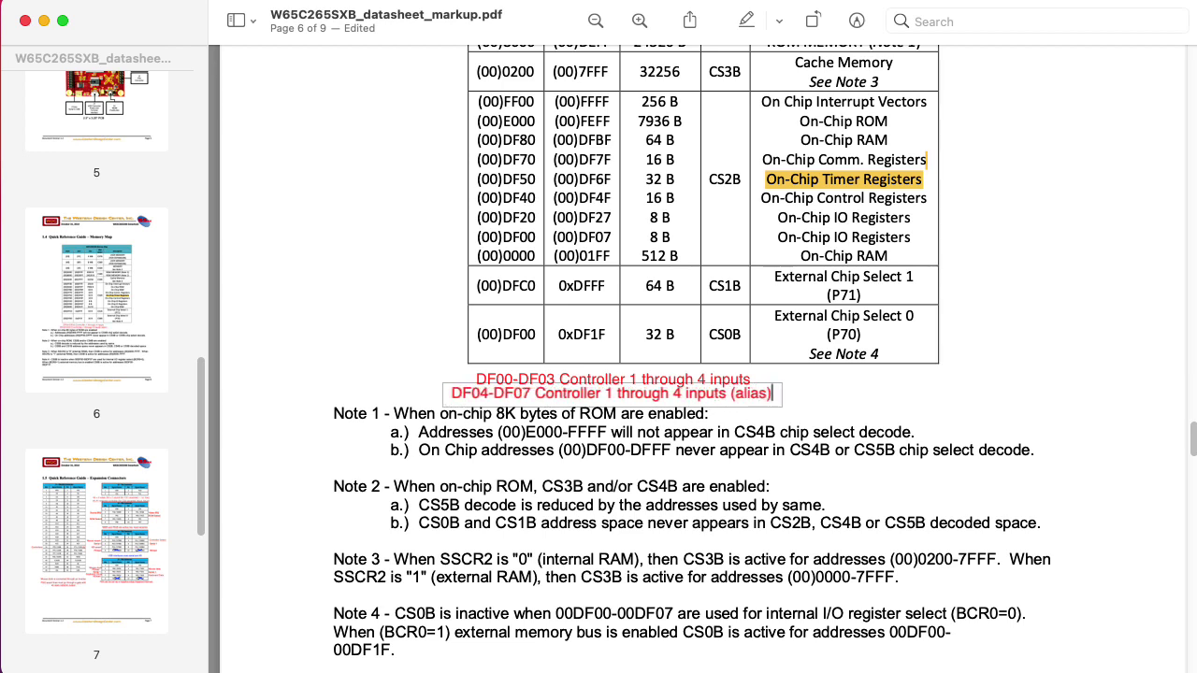
{"action": "left_click", "coordinate": [498, 408]}
Step: Nudge the alias note right and down to align it with the DF00-DF03 note
{"action": "key", "text": "Right"}
{"action": "key", "text": "Right"}
{"action": "key", "text": "Right"}
{"action": "key", "text": "Right"}
{"action": "key", "text": "Right"}
{"action": "key", "text": "Right"}
{"action": "key", "text": "Right"}
{"action": "key", "text": "Right"}
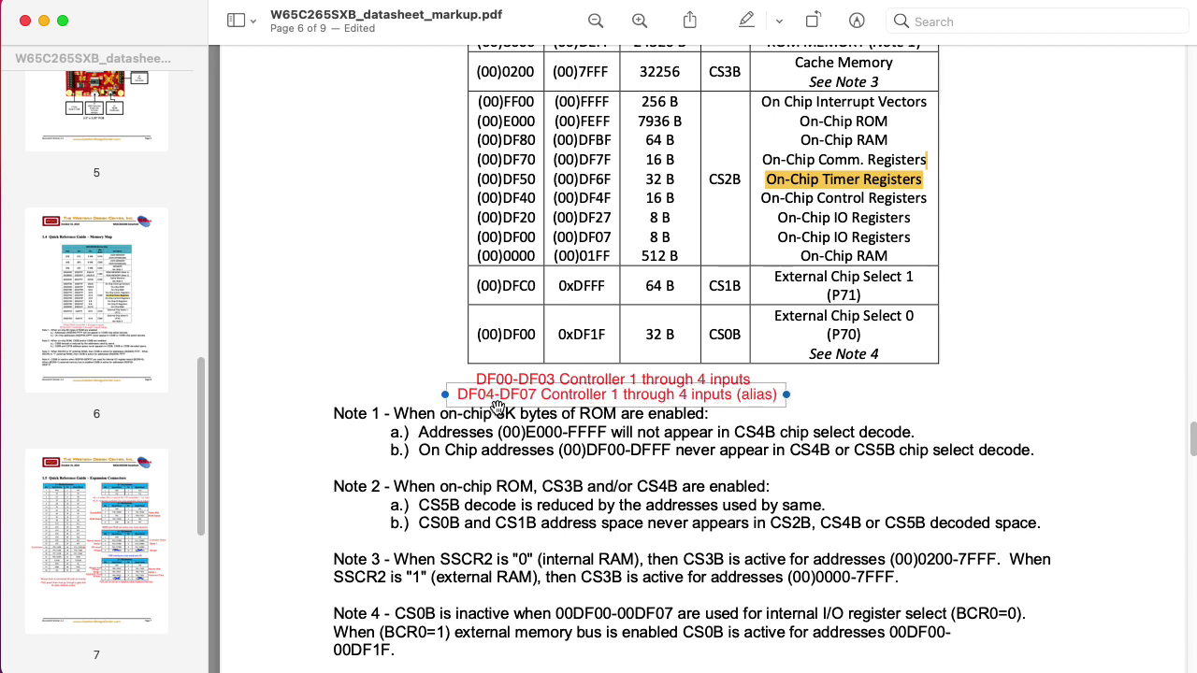
{"action": "key", "text": "Right"}
{"action": "key", "text": "Right"}
{"action": "key", "text": "Right"}
{"action": "key", "text": "Right"}
{"action": "key", "text": "Right"}
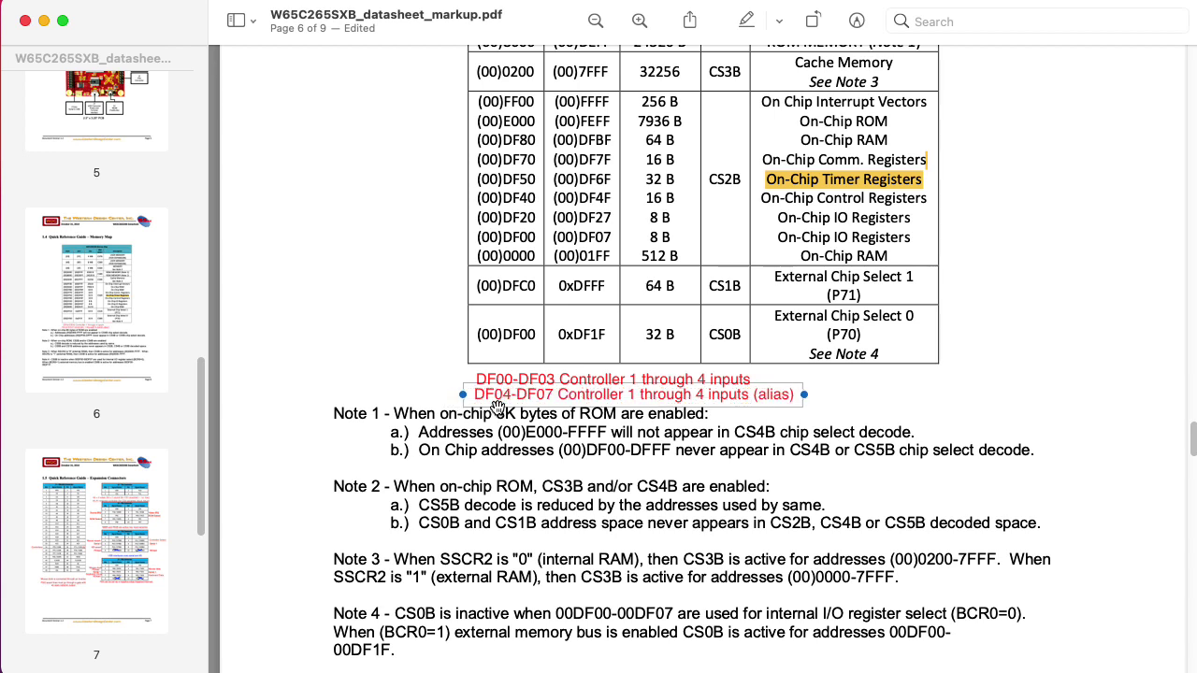
{"action": "key", "text": "Down"}
{"action": "key", "text": "Down"}
{"action": "key", "text": "Down"}
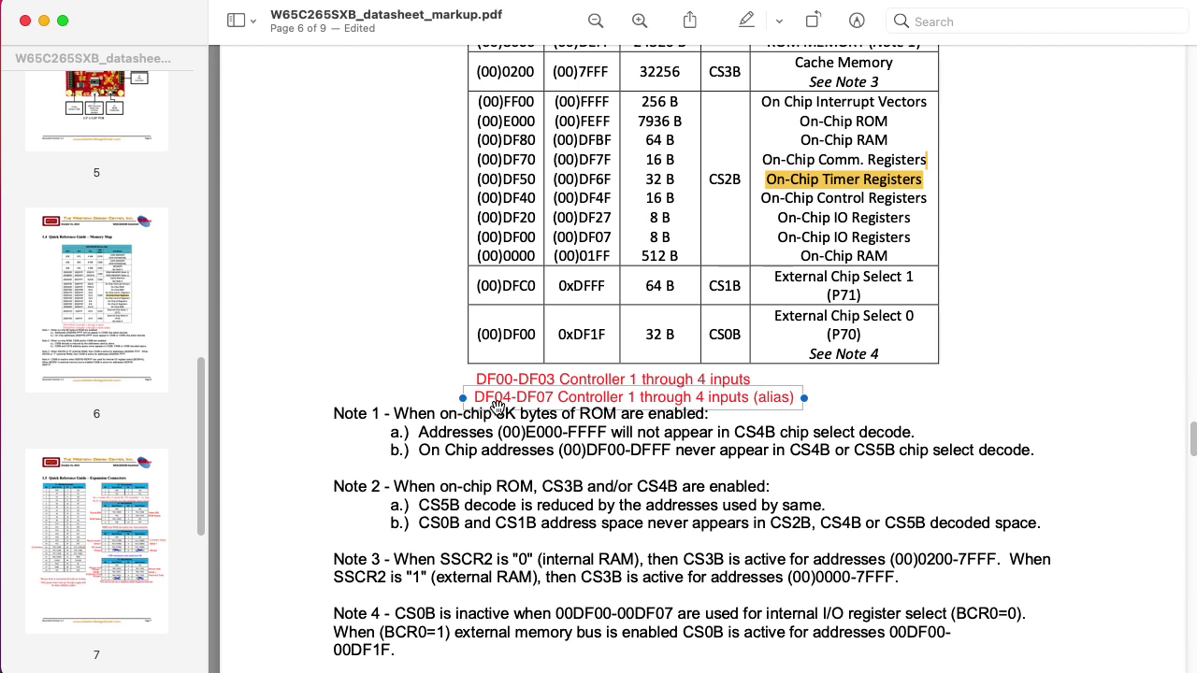
{"action": "left_click", "coordinate": [538, 452]}
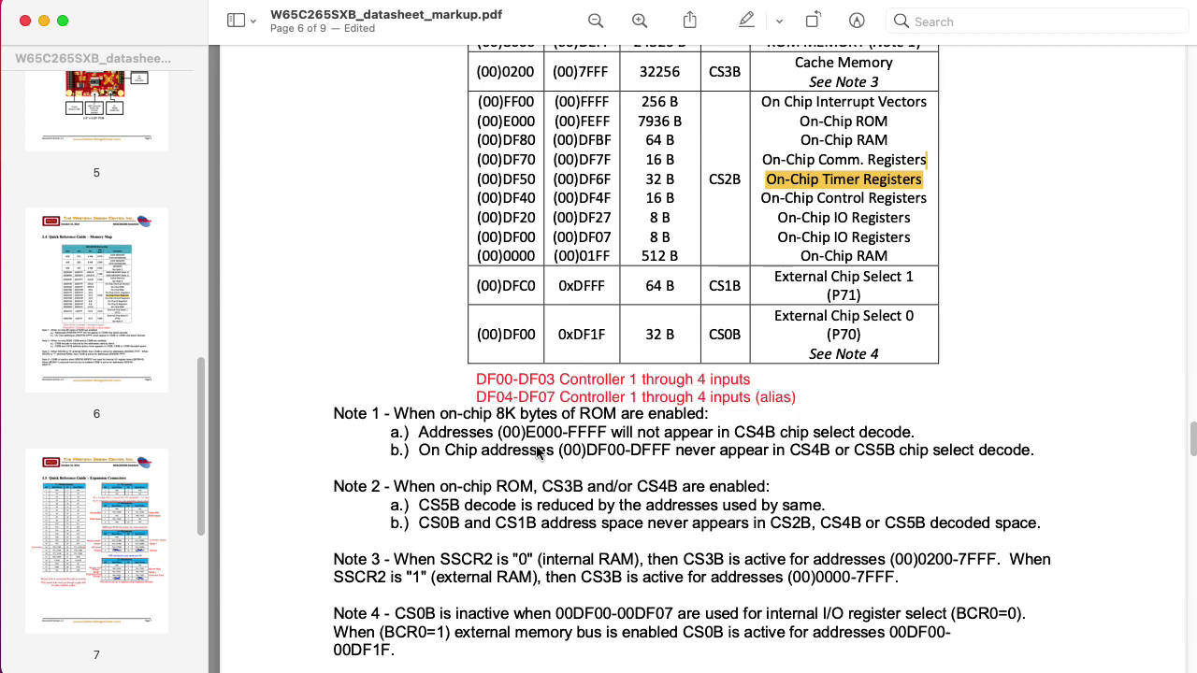